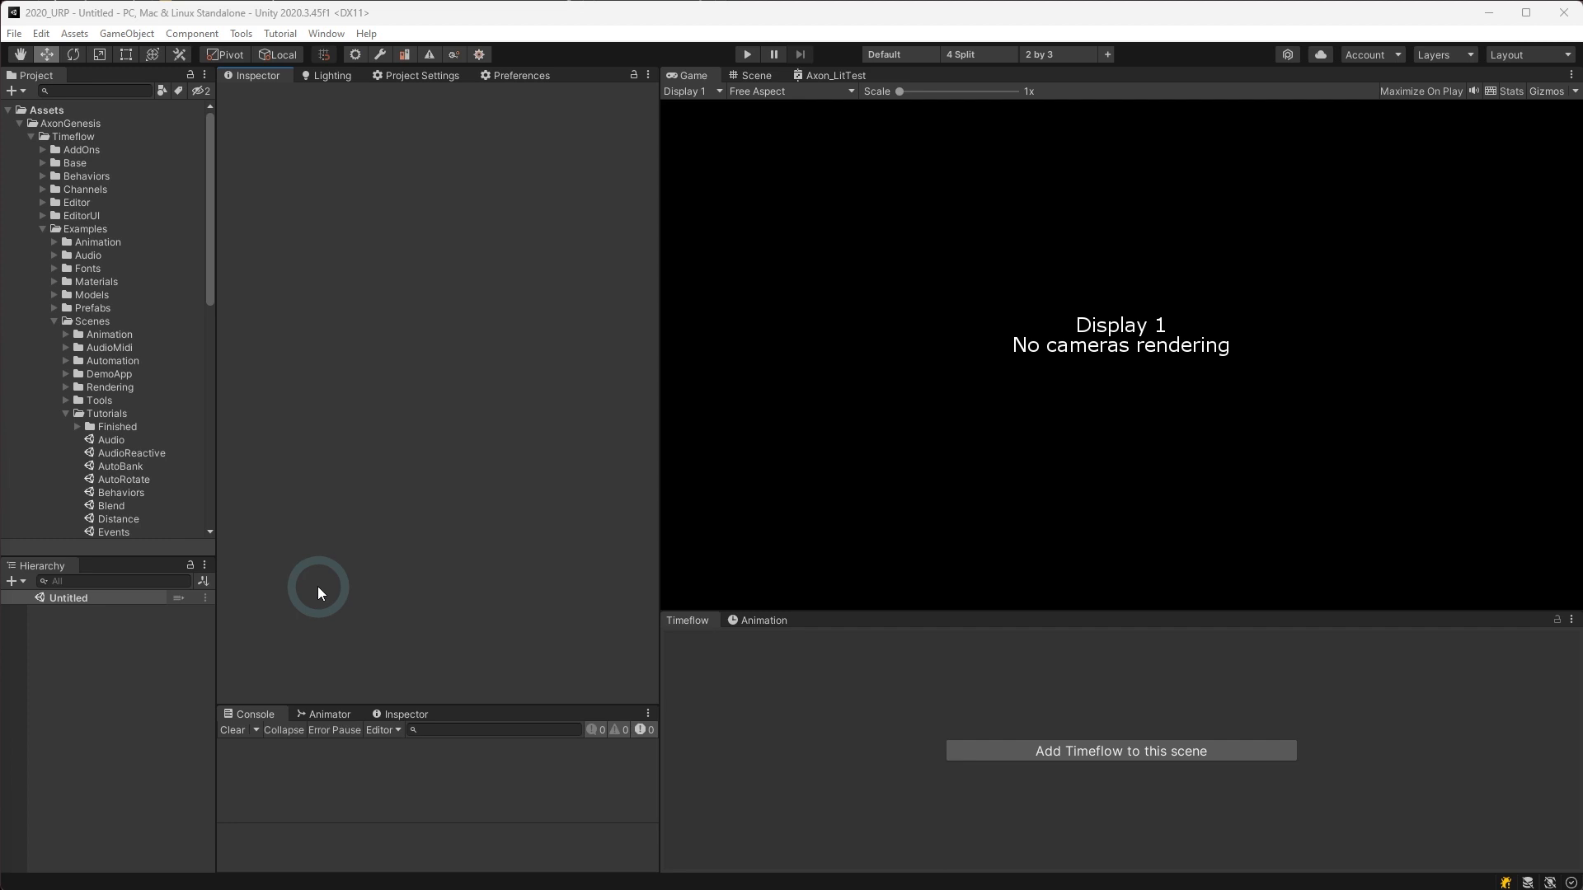
Open the Events tutorial scene and display its EventTest object in the Timeflow timeline.
double_click(91, 531)
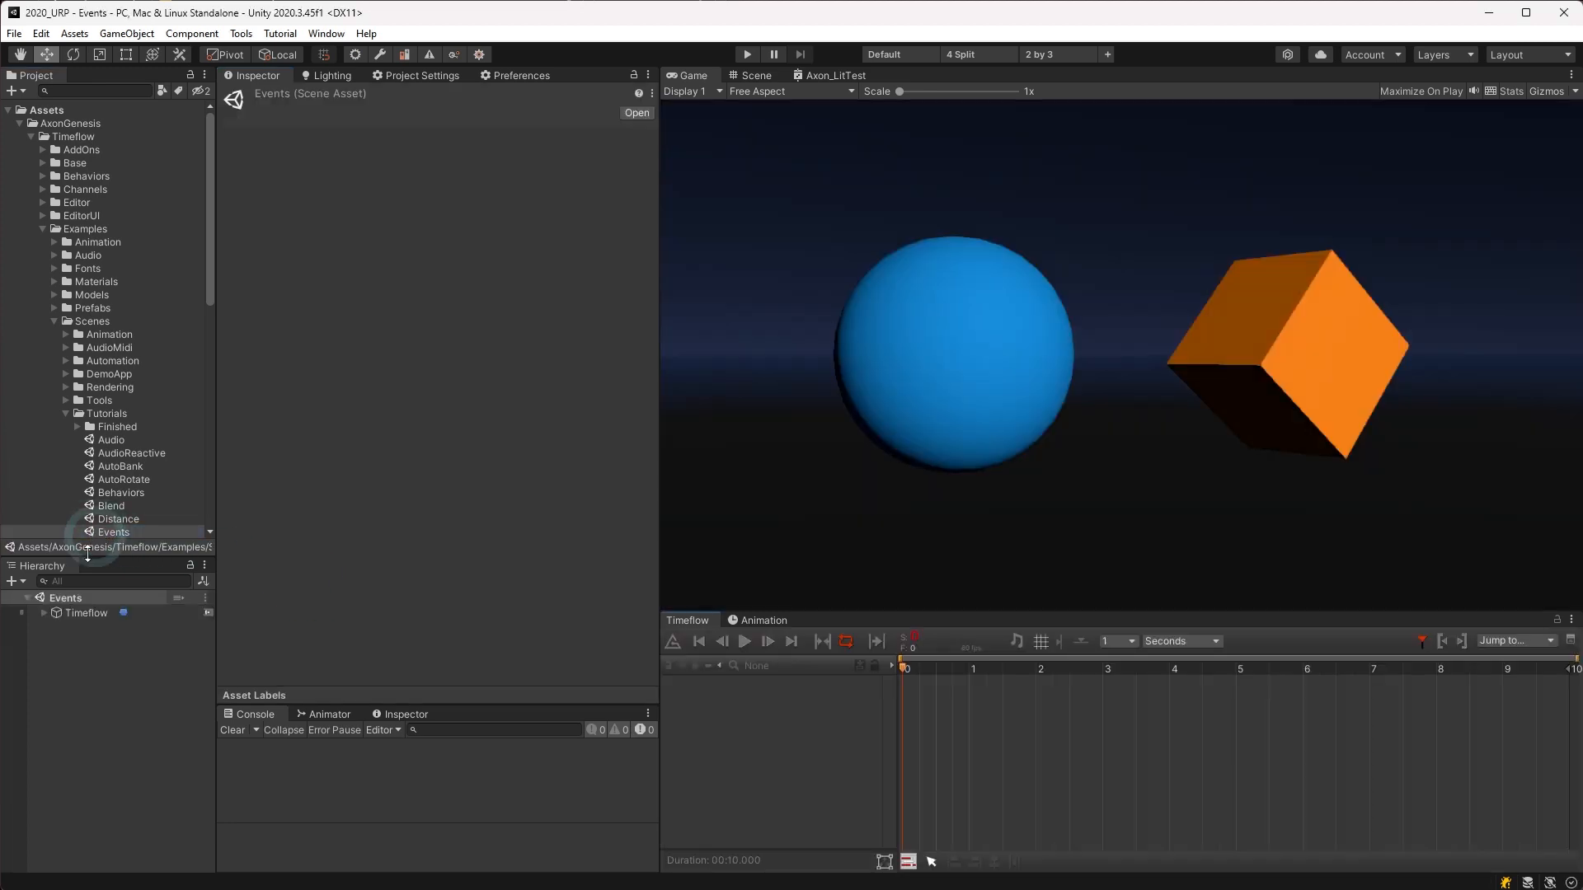
click(45, 612)
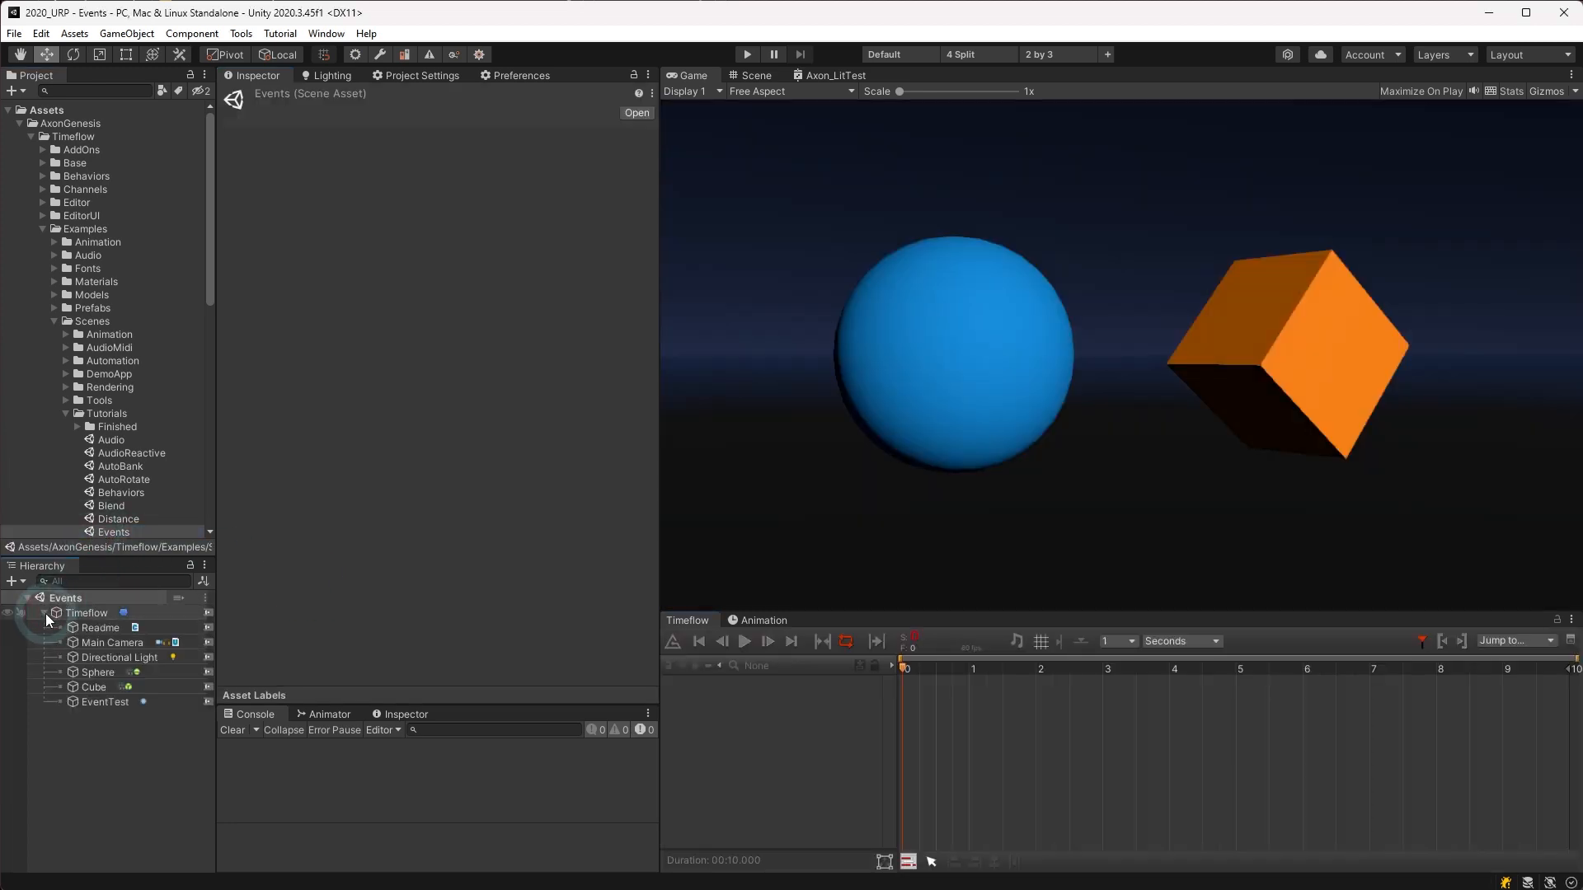
click(166, 702)
key(alt)
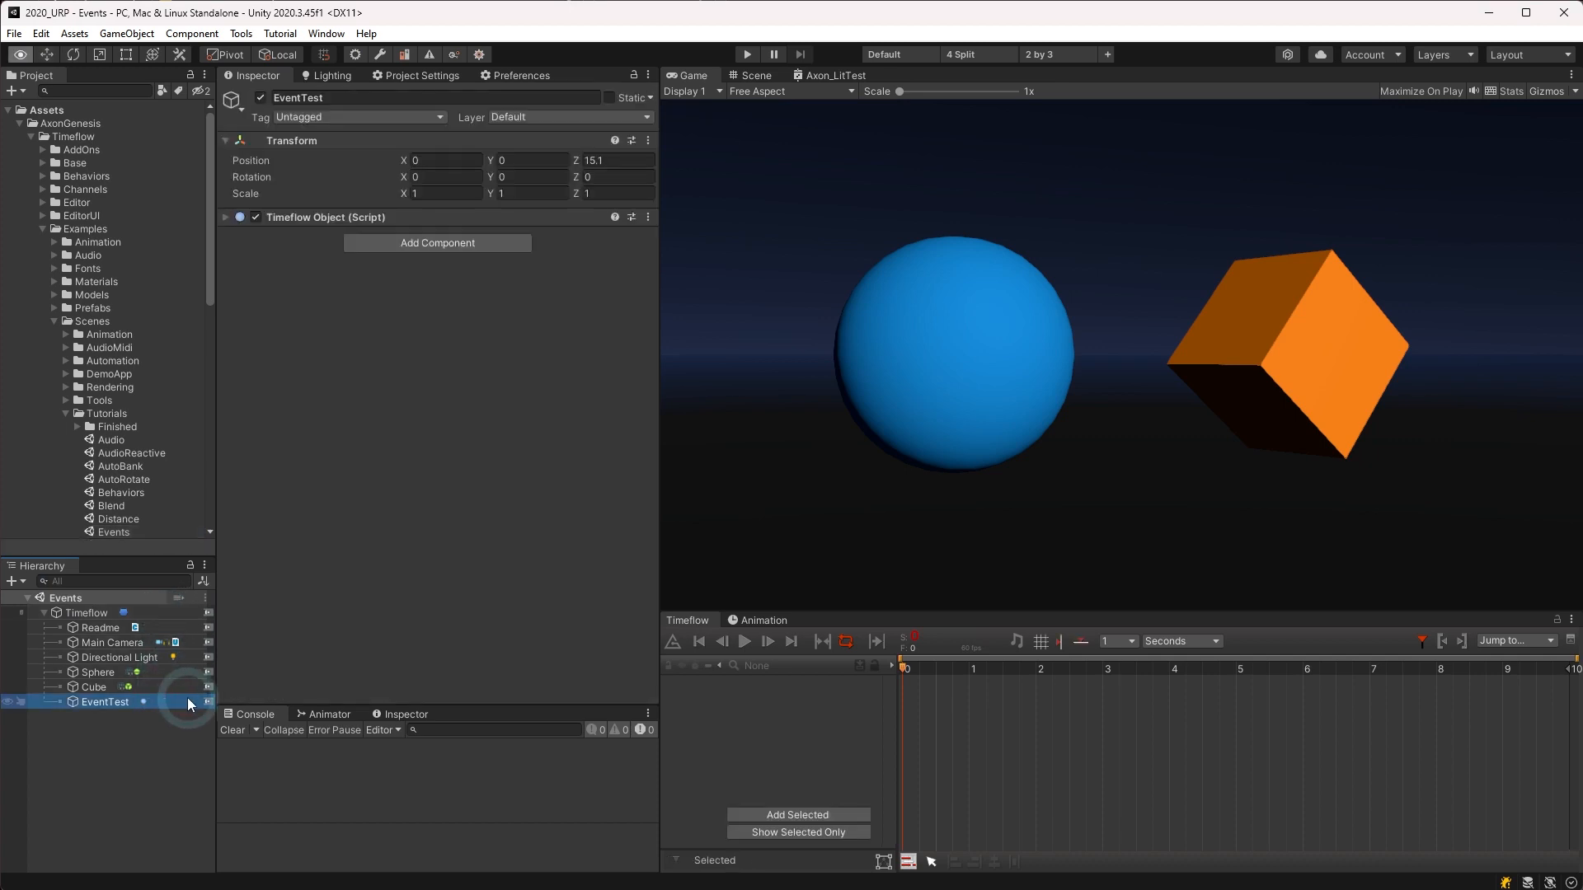
key(alt+grave)
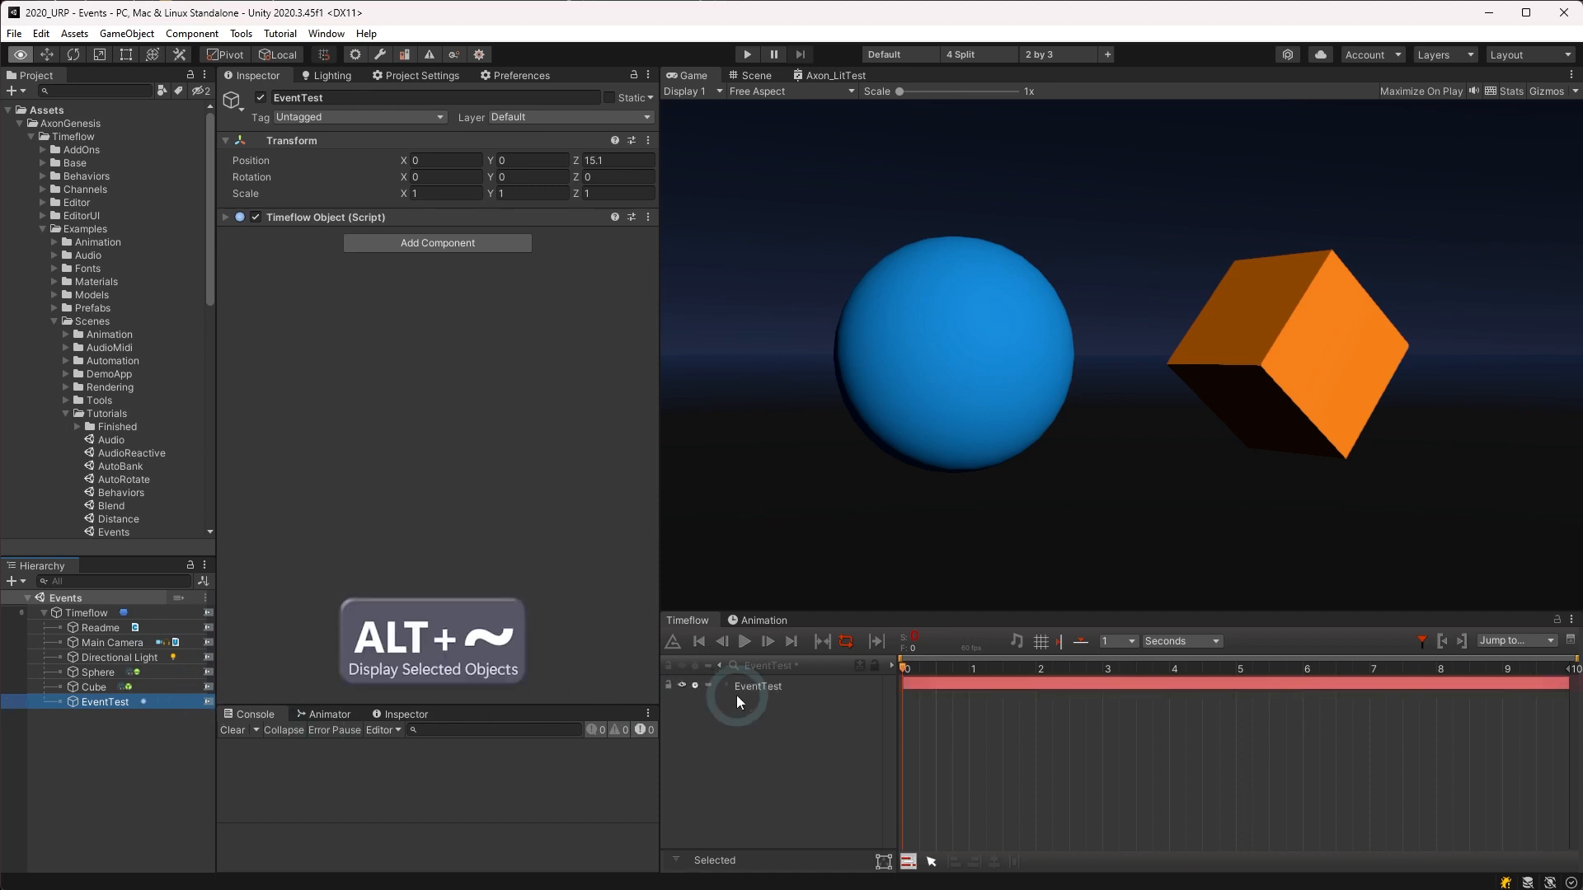
Add a Timeflow Event automation to the EventTest object at about 1.32 seconds on the timeline.
click(774, 688)
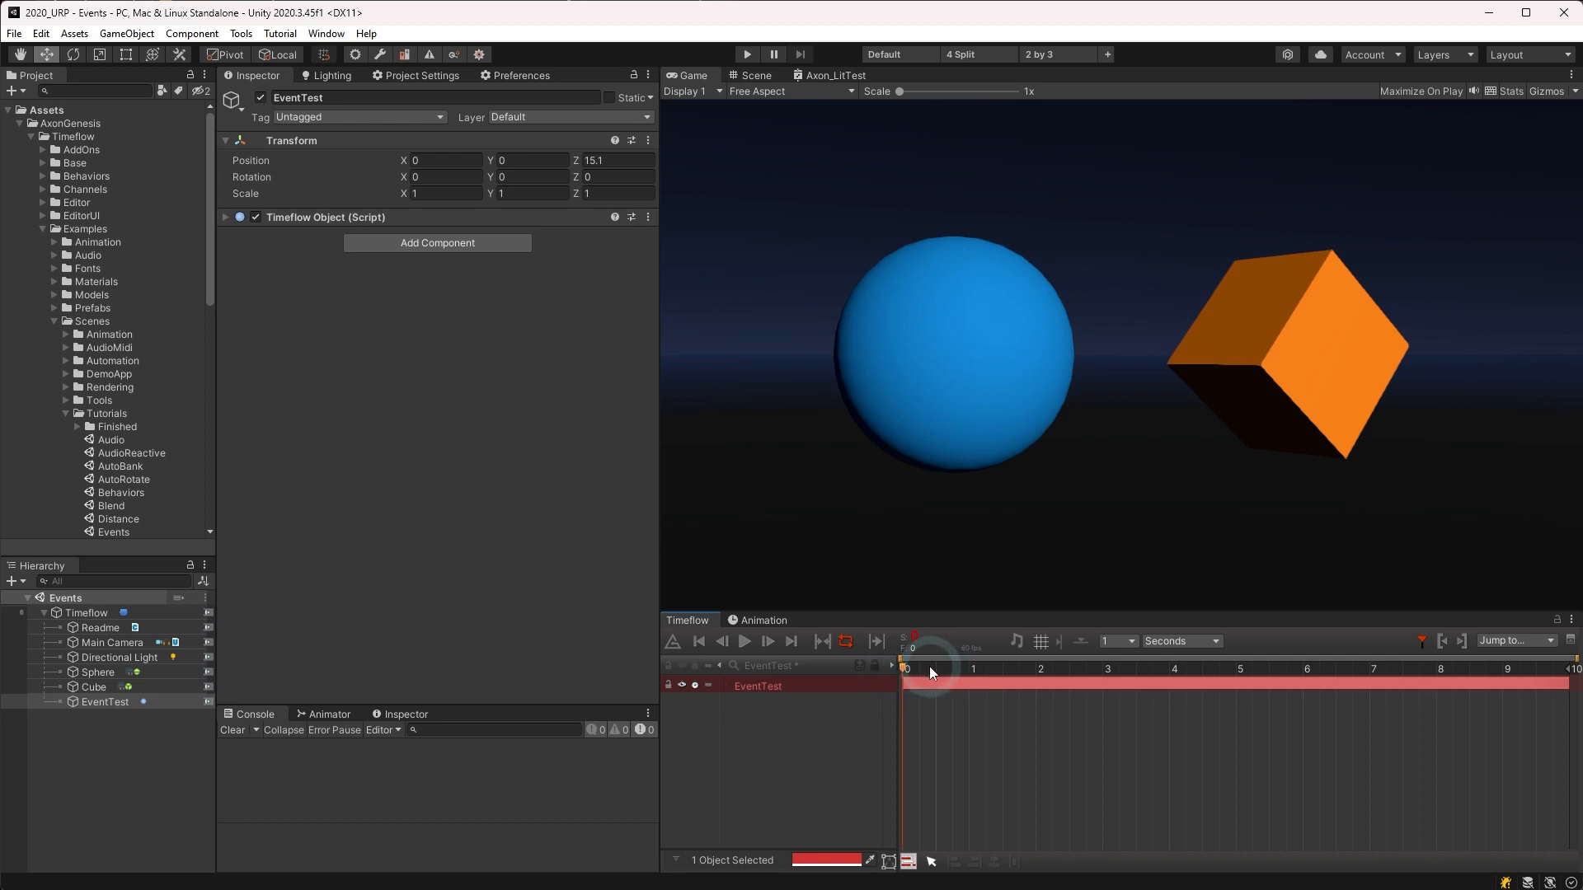
drag(932, 670, 992, 673)
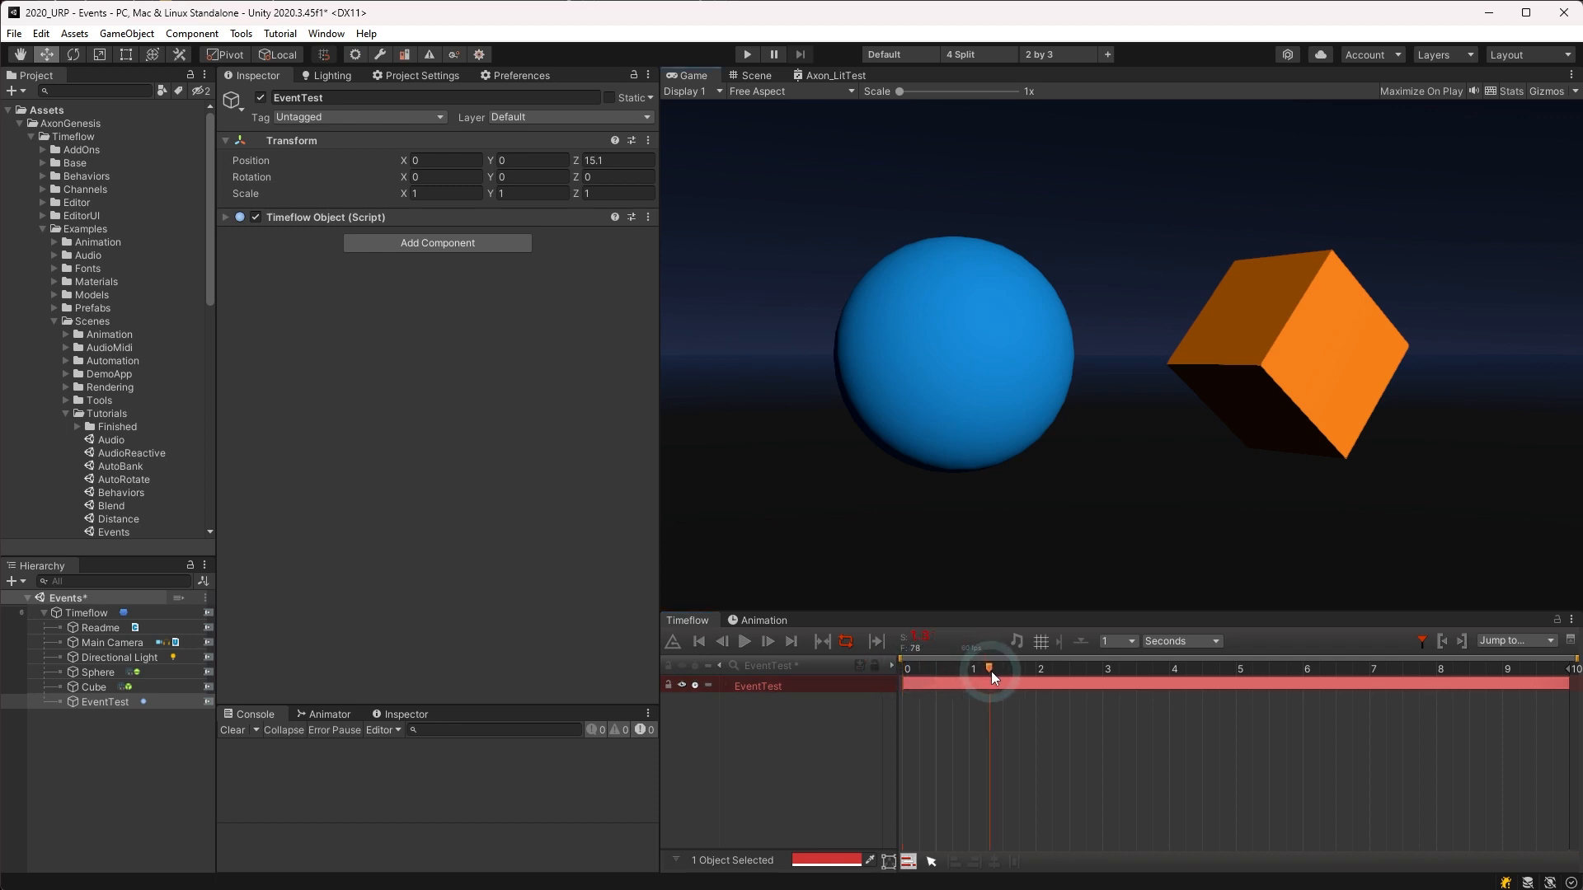
right_click(757, 683)
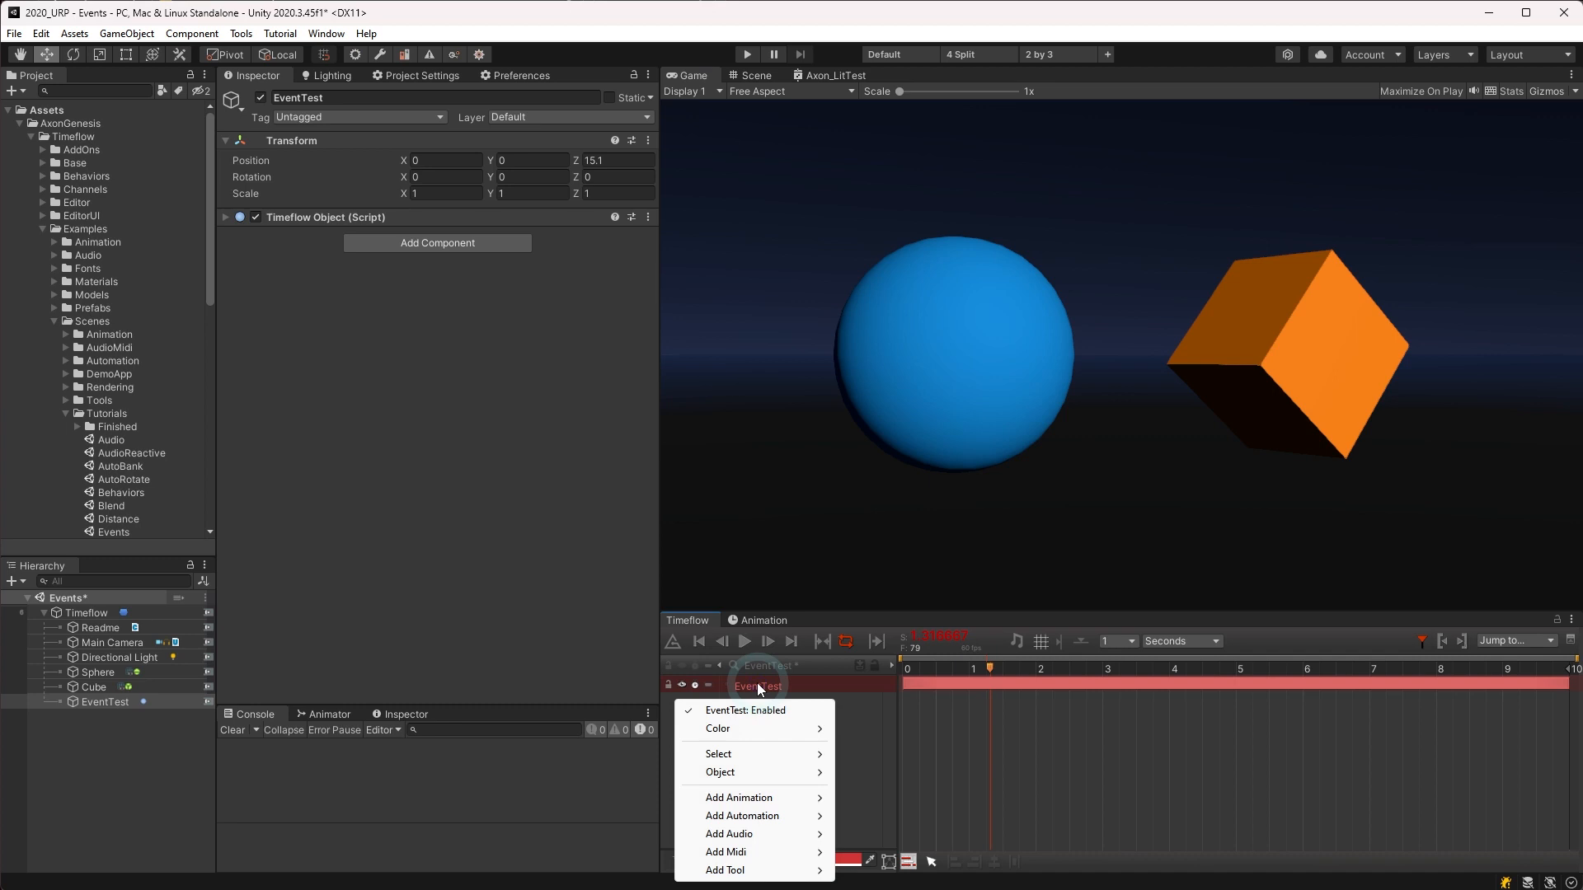
mouse_move(773, 821)
click(937, 825)
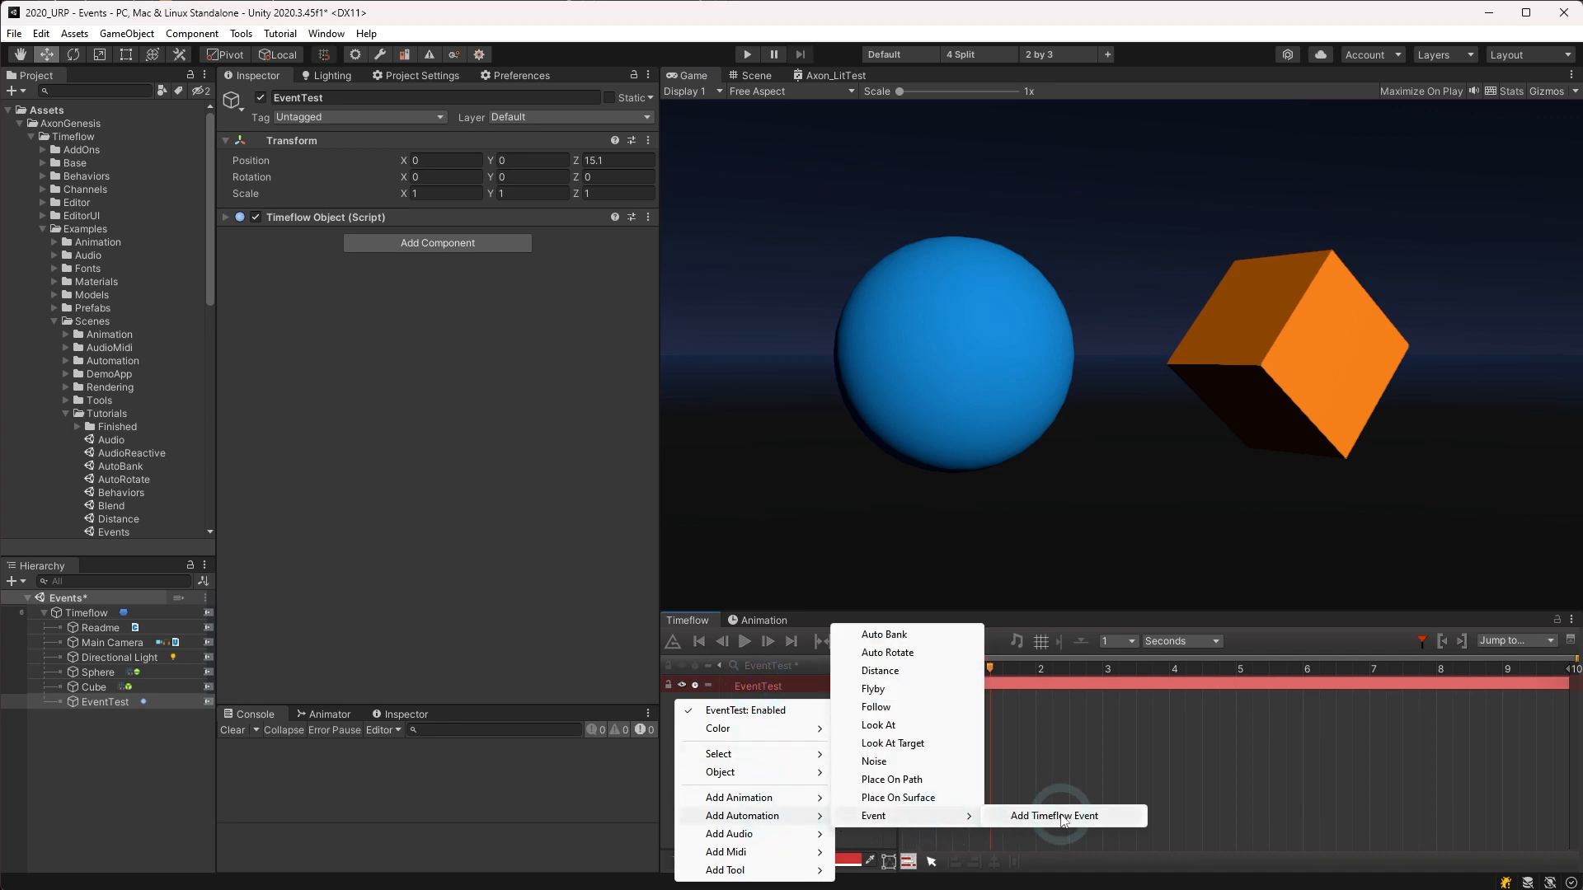
click(1060, 816)
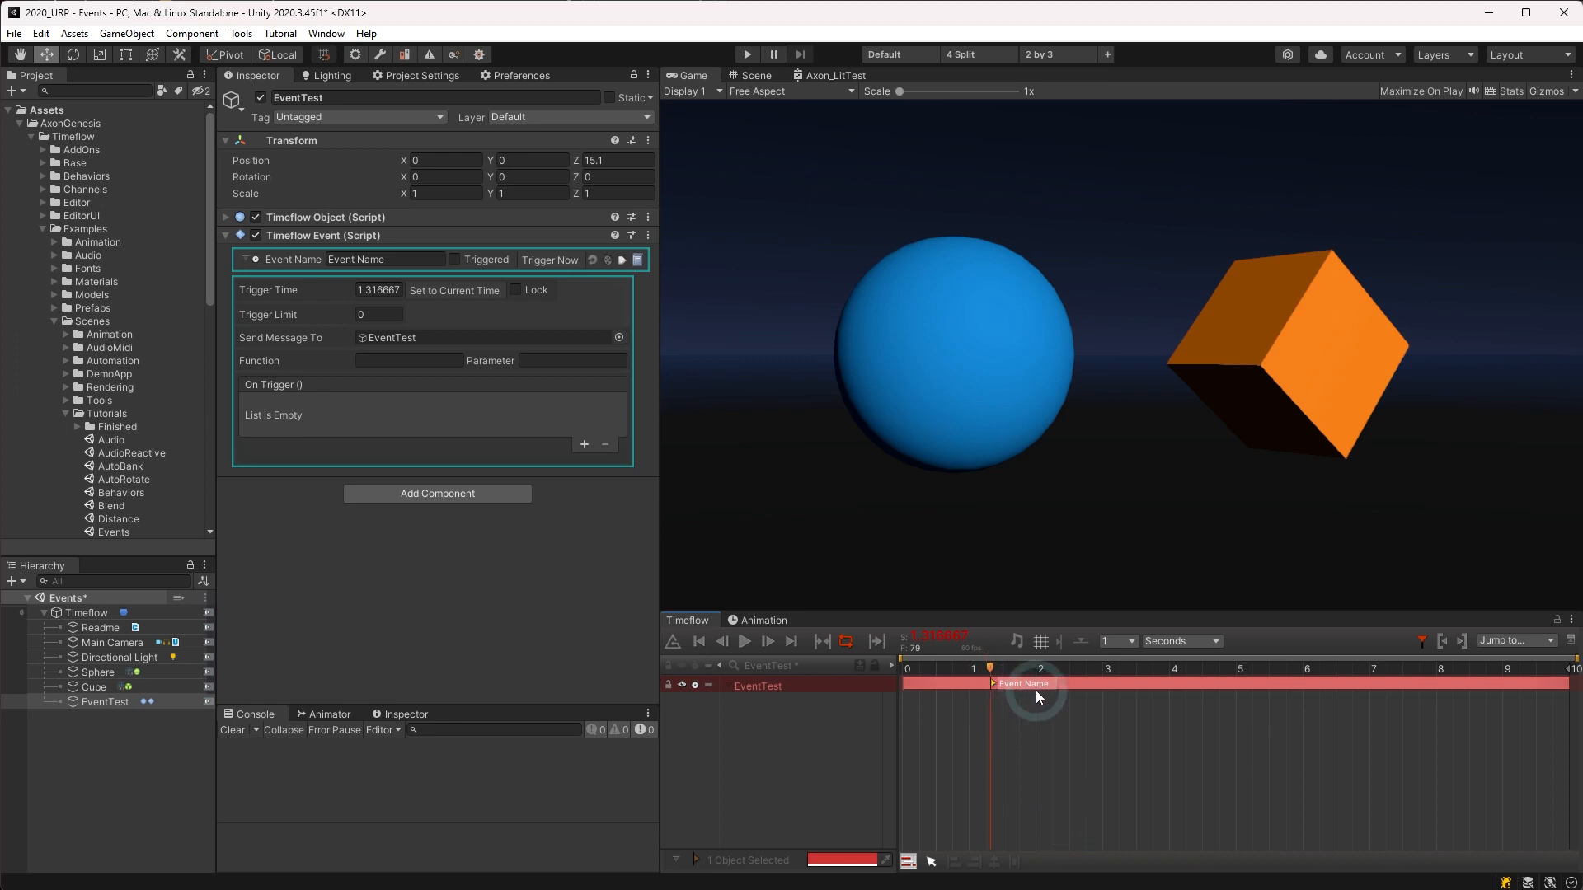
Move the event marker on the EventTest track to 2 seconds and select the event.
click(1013, 687)
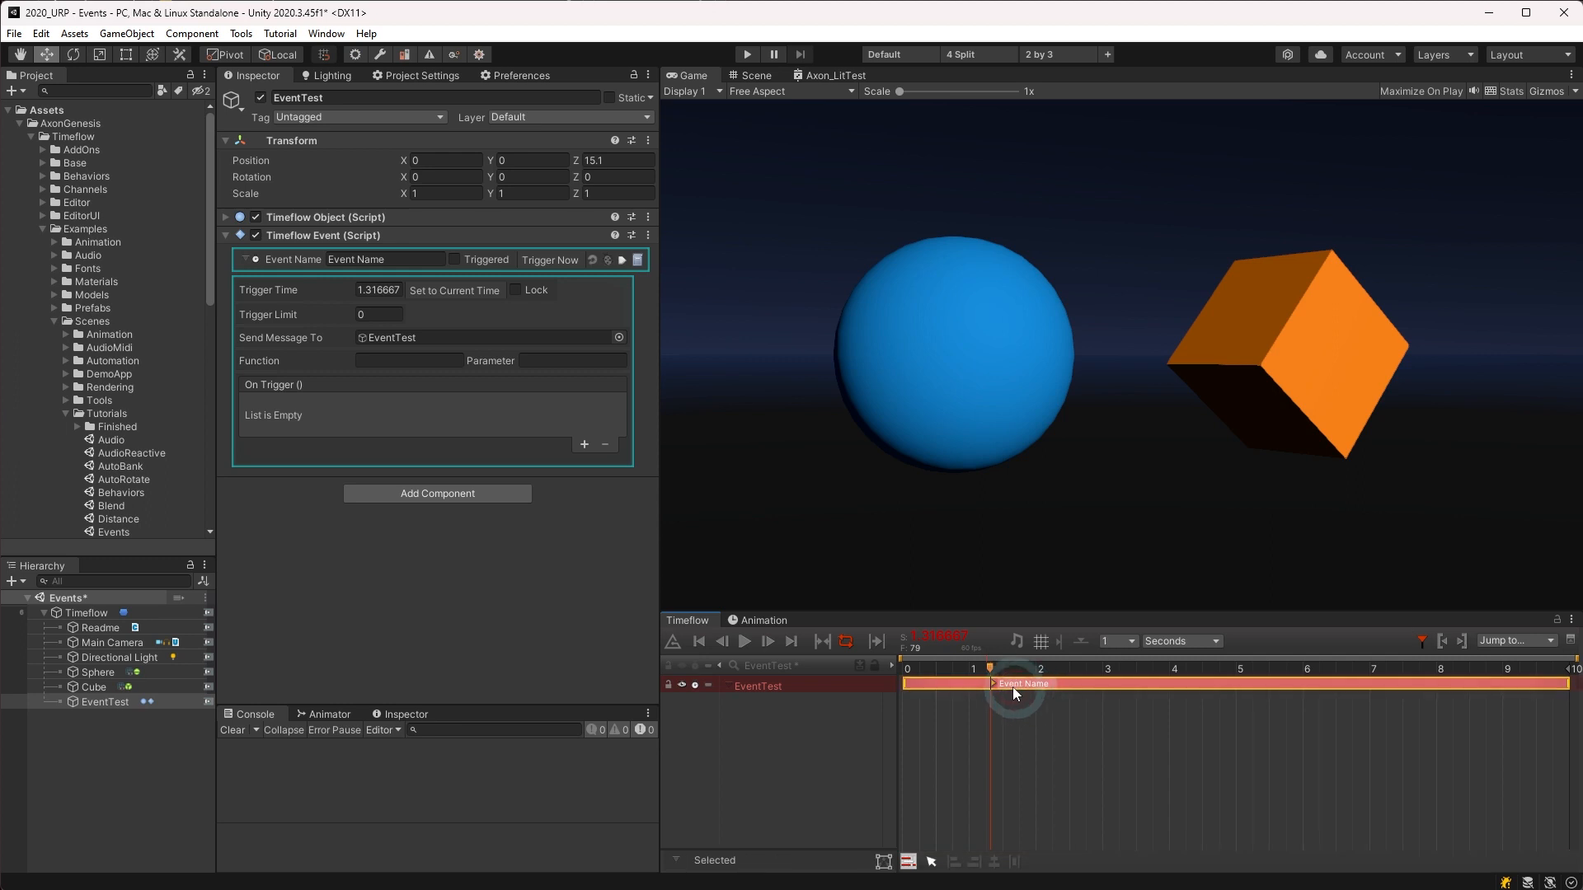
mouse_move(992, 684)
mouse_down()
mouse_move(1082, 682)
mouse_move(1043, 683)
mouse_move(1041, 701)
mouse_up()
click(1012, 685)
mouse_move(1012, 684)
shift+mouse_down()
mouse_move(1116, 684)
mouse_move(1018, 681)
mouse_move(1107, 685)
mouse_move(1022, 680)
mouse_move(1103, 684)
mouse_move(1011, 686)
mouse_move(1024, 713)
shift+mouse_up()
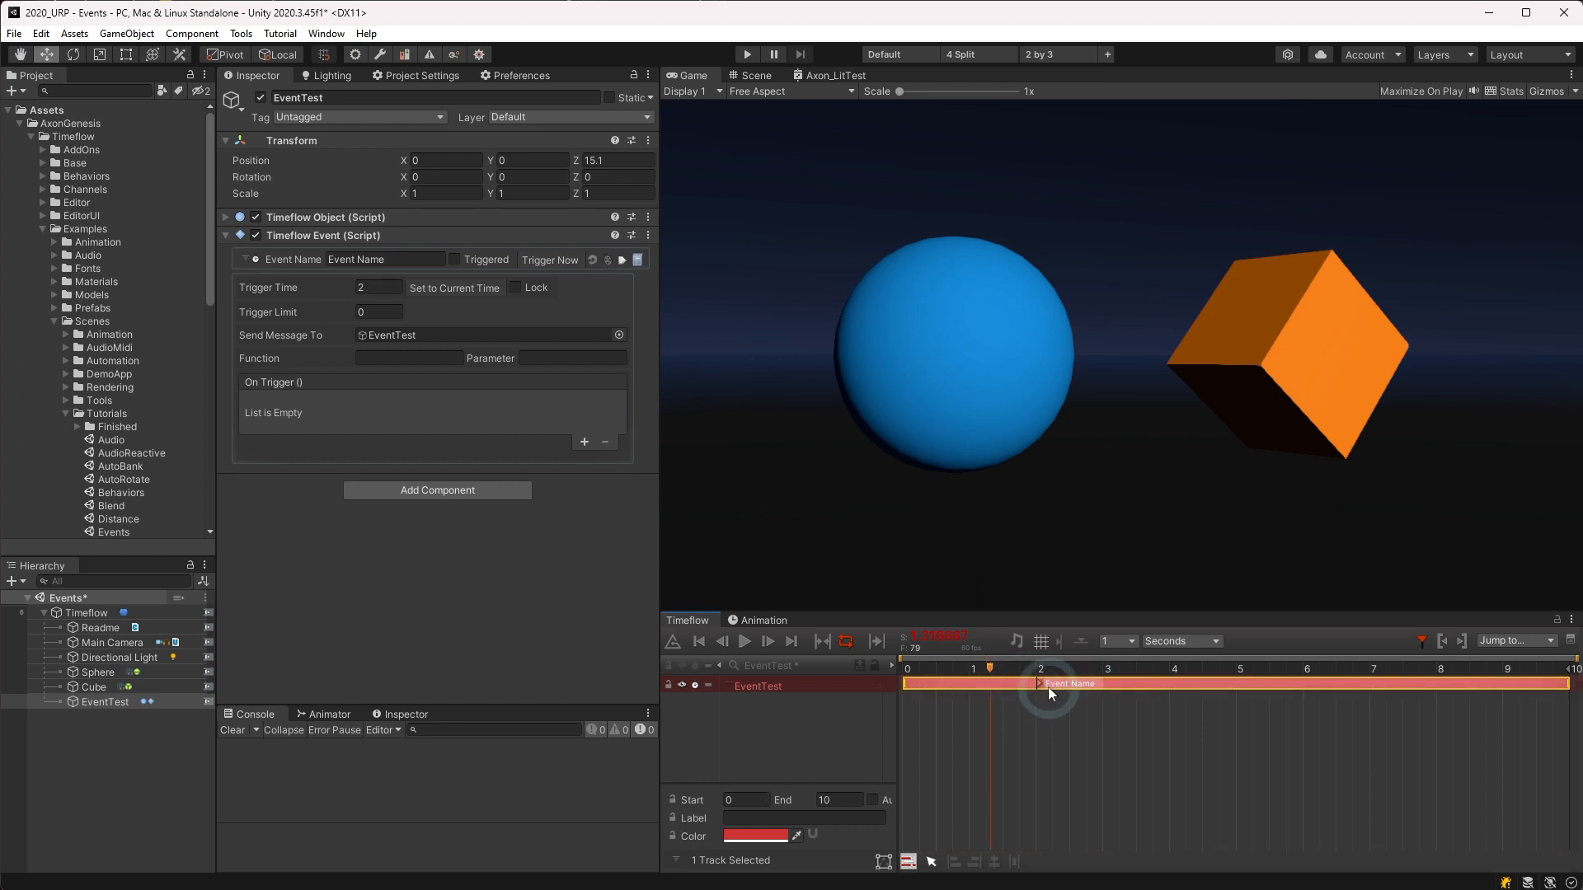
click(1038, 683)
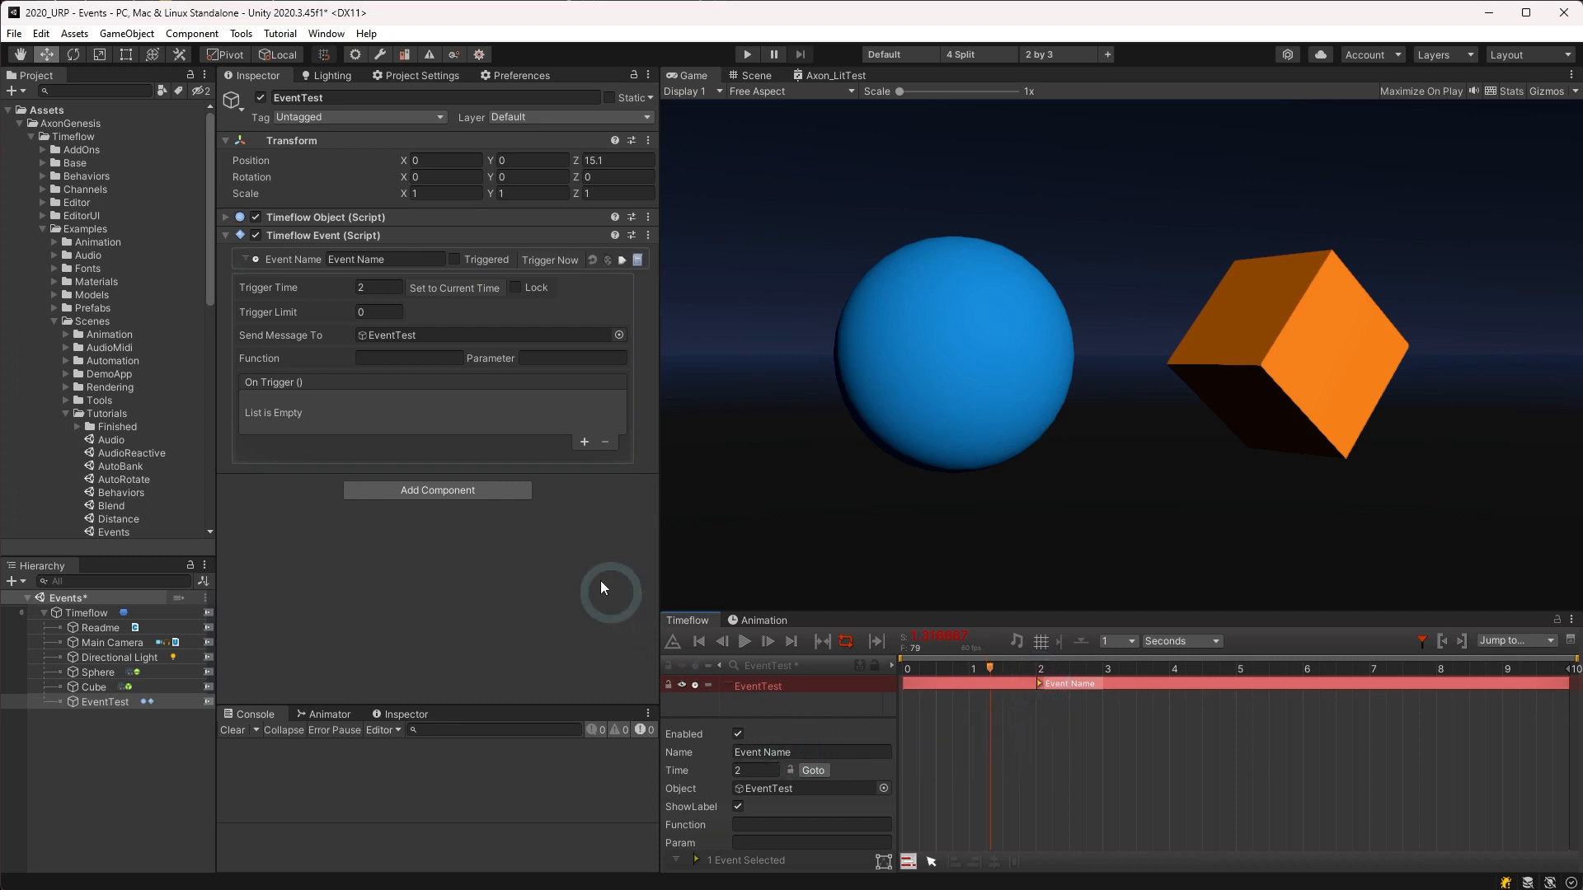
Rename the Timeflow event to TEST.
click(383, 267)
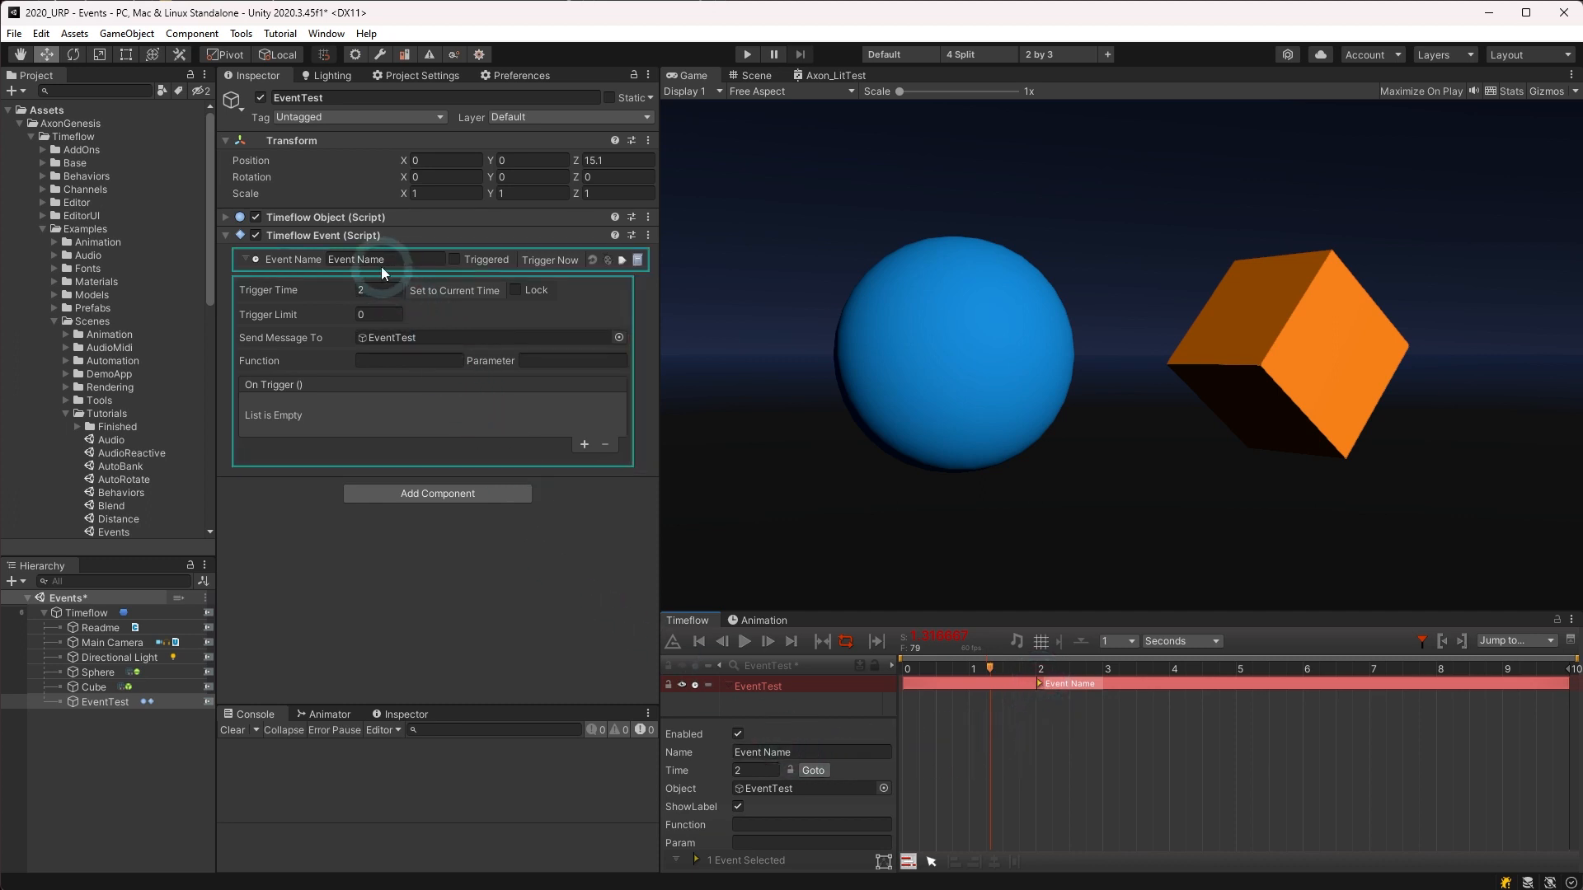
click(394, 256)
text(T)
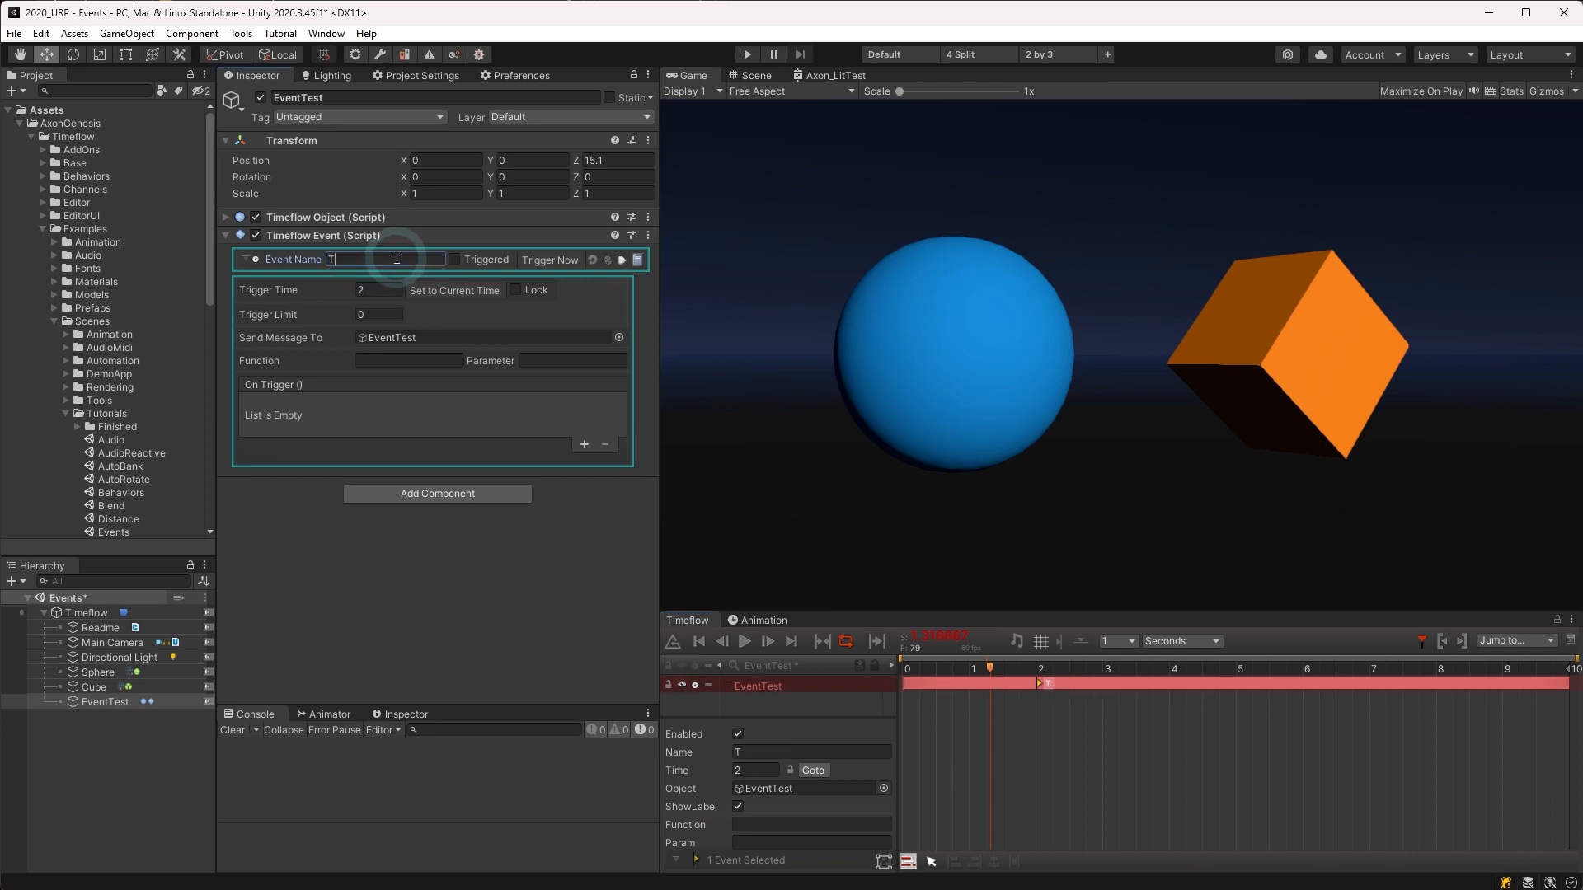
text(EST)
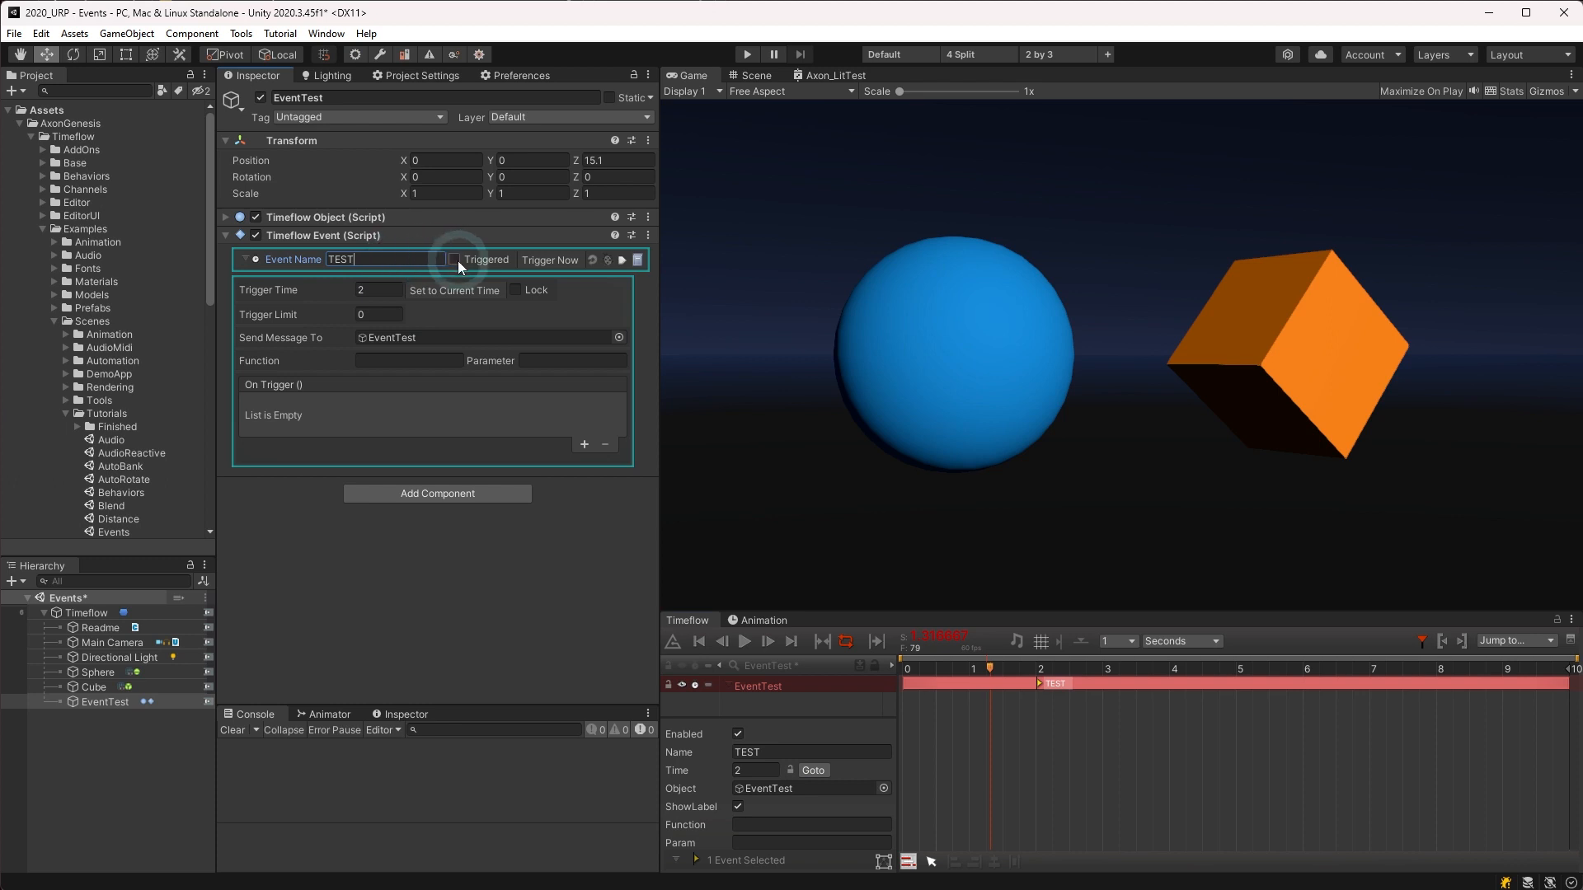
Play the timeline repeatedly from about 1 second past the TEST event to check its triggering.
click(982, 670)
key(space)
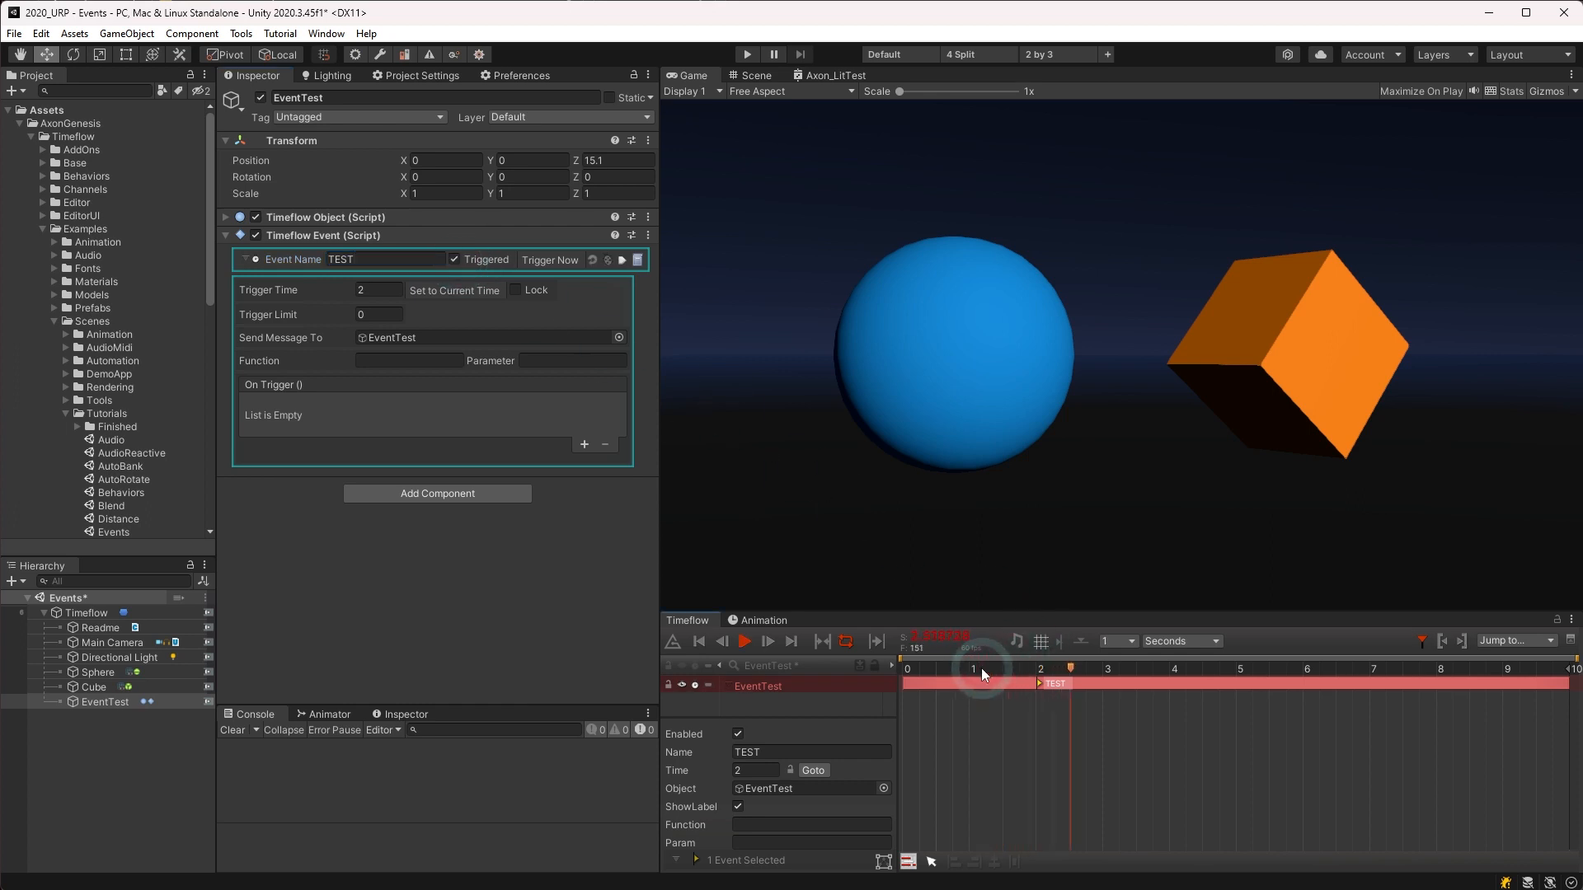
click(981, 670)
key(space)
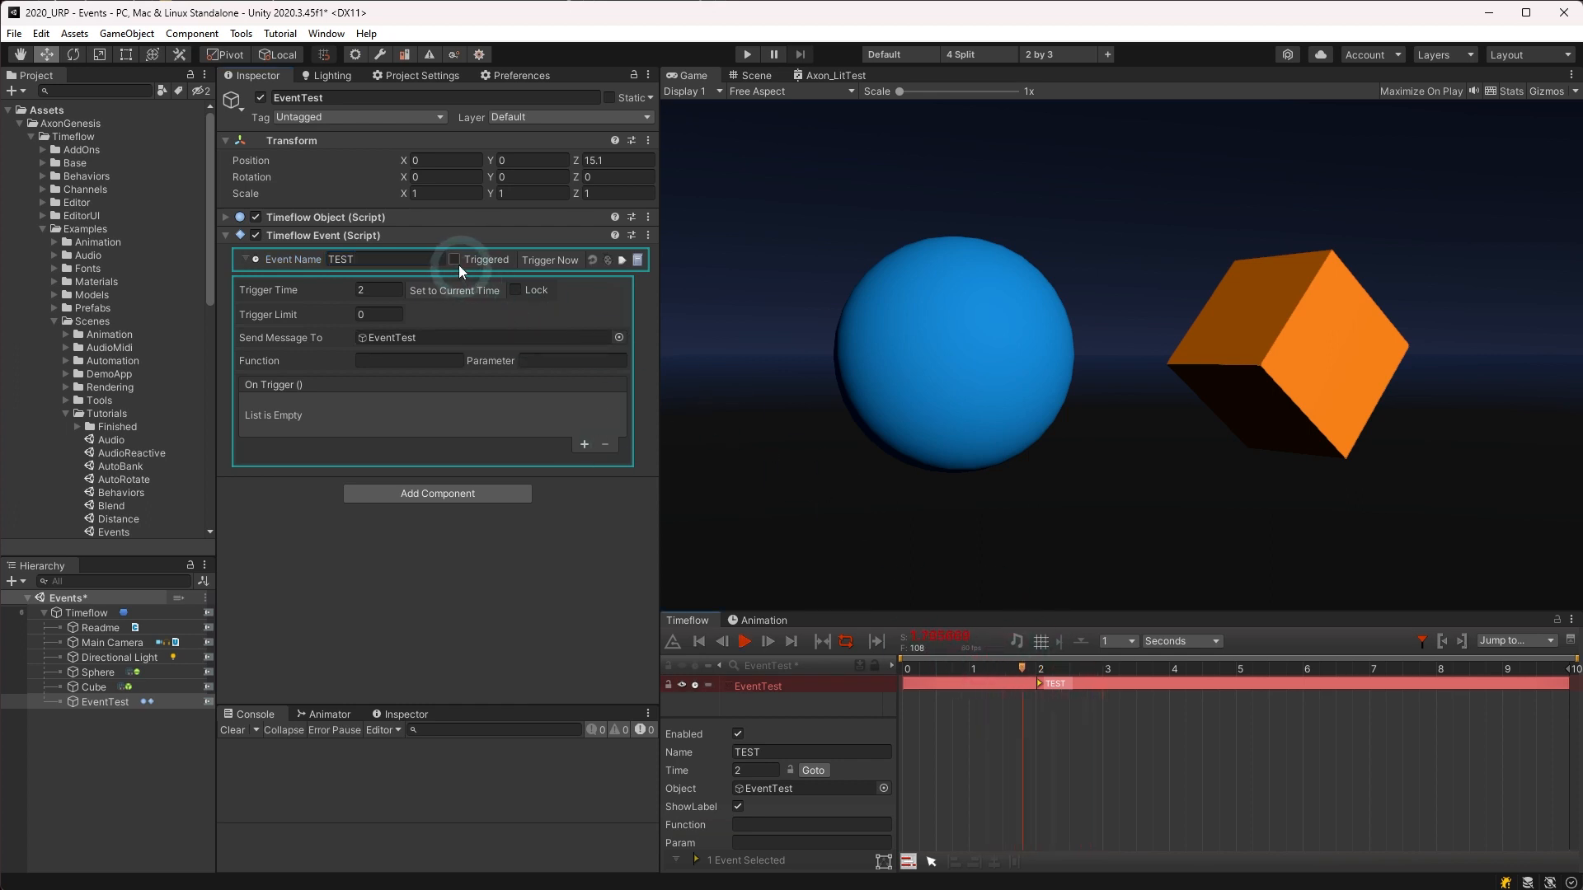
click(983, 670)
key(space)
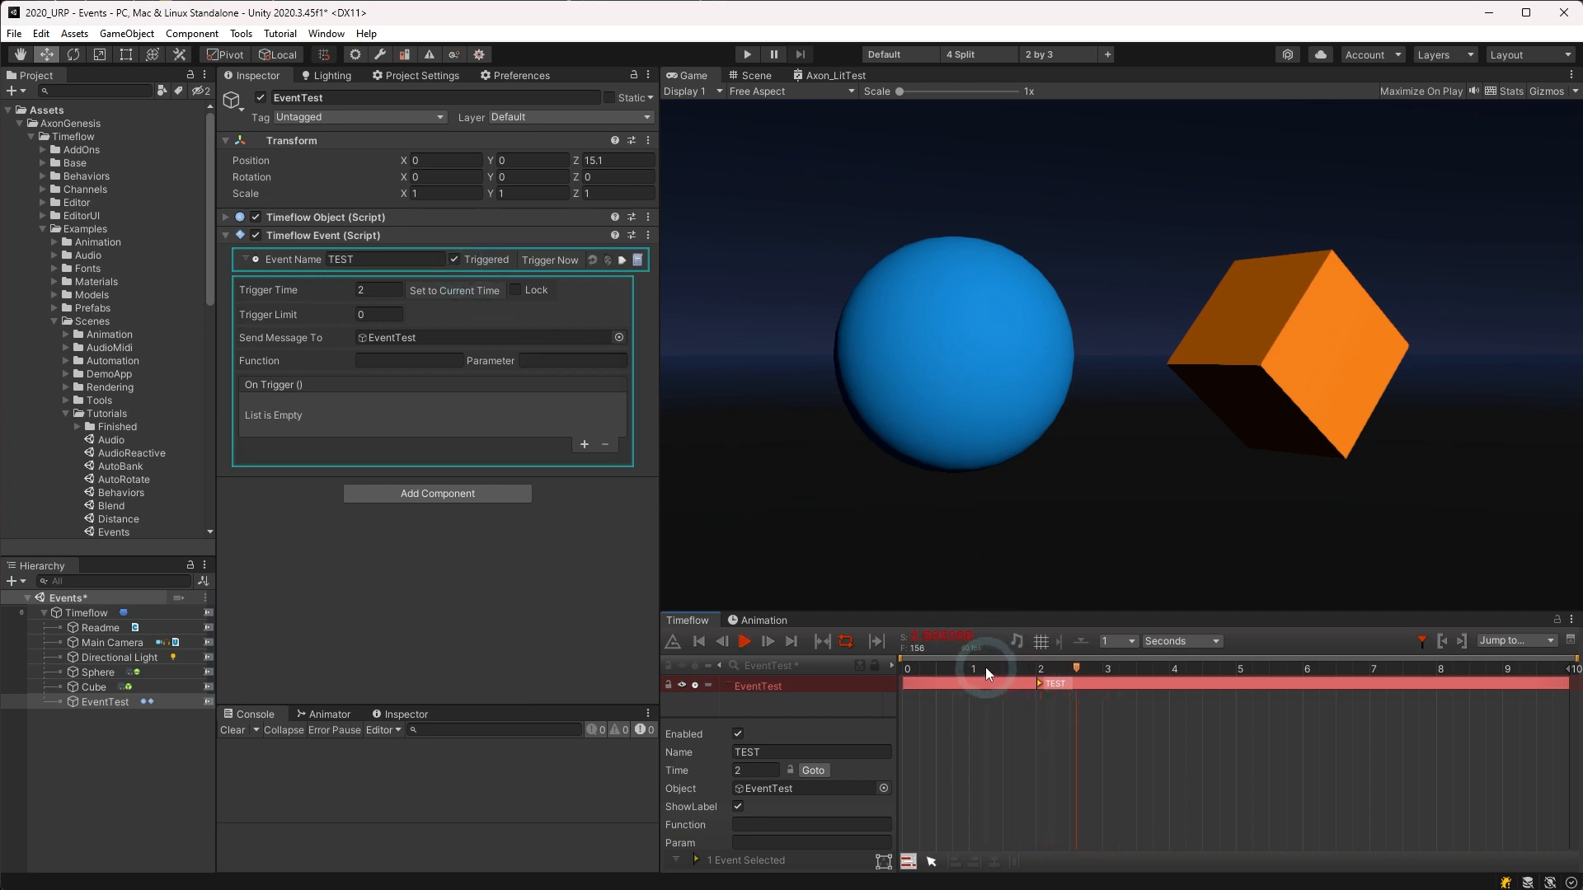
key(space)
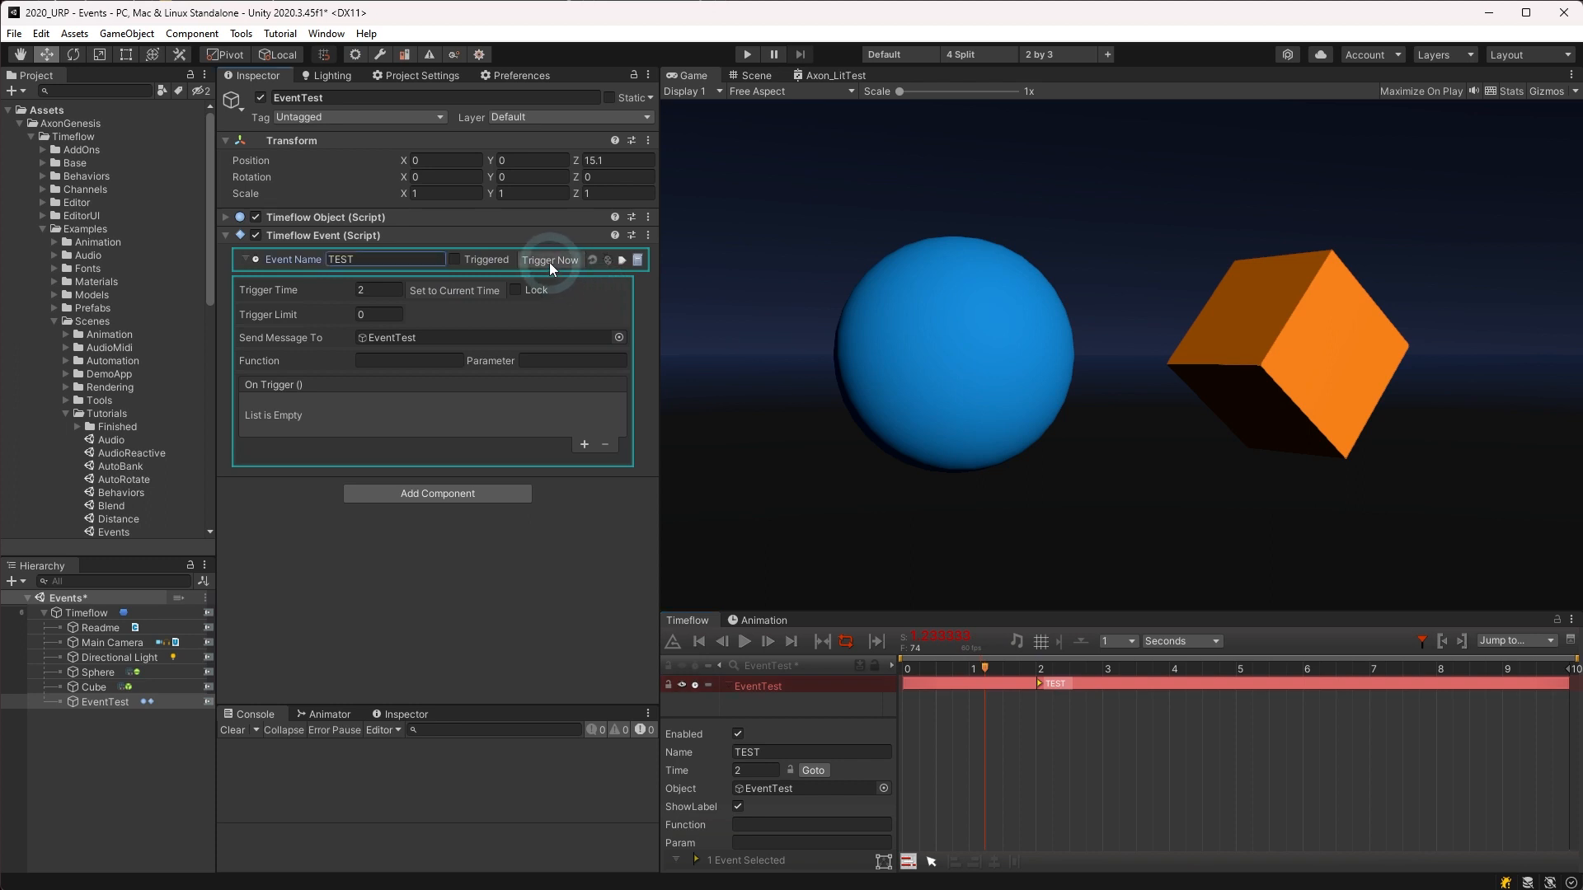
click(968, 666)
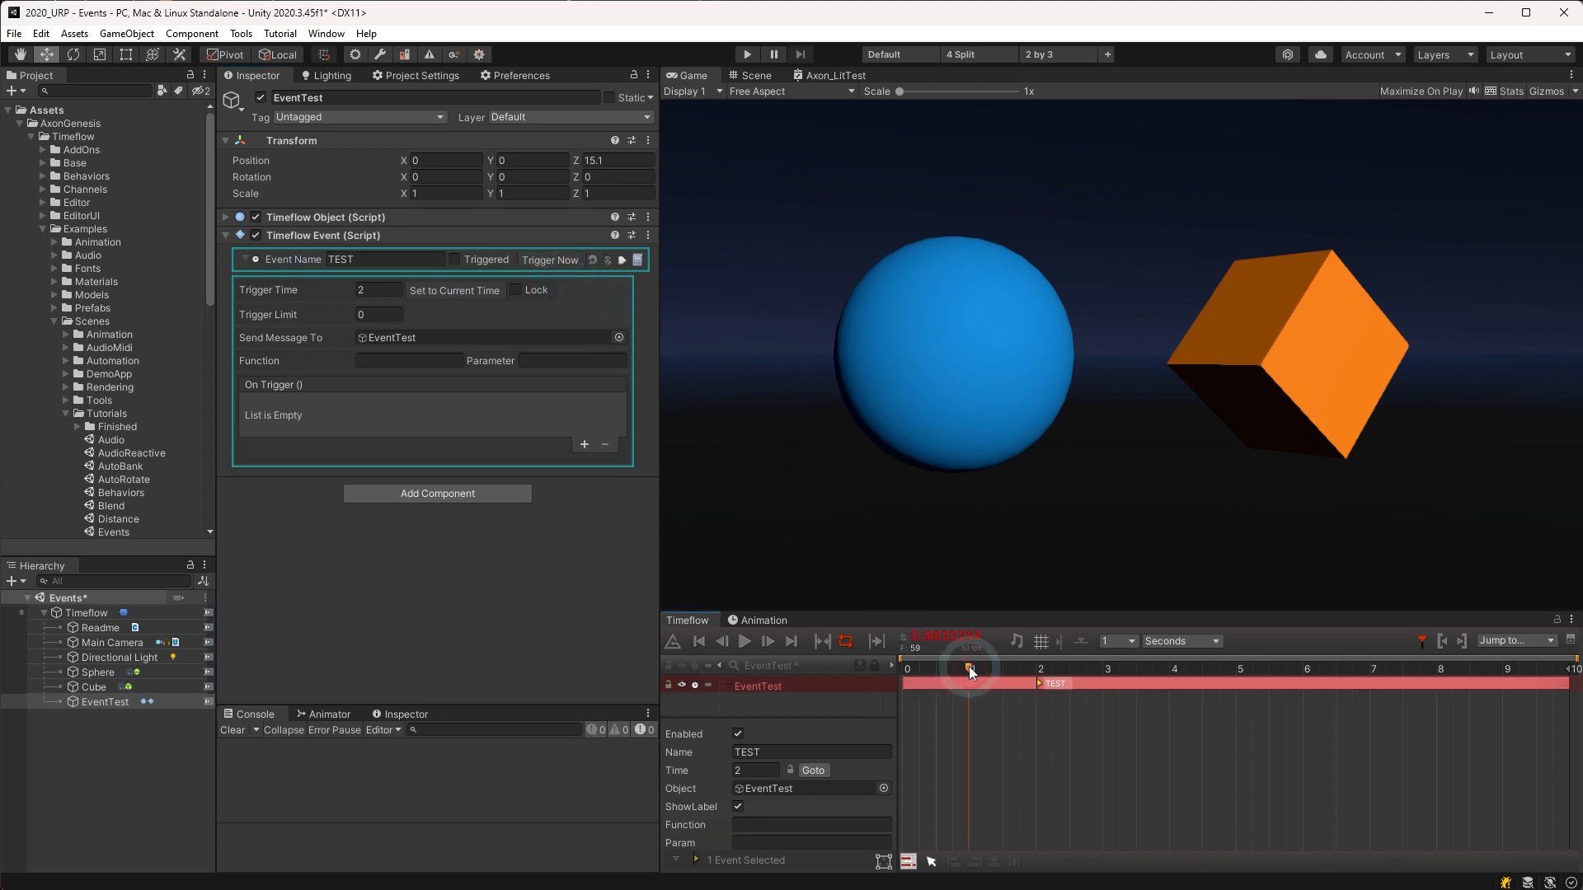
key(space)
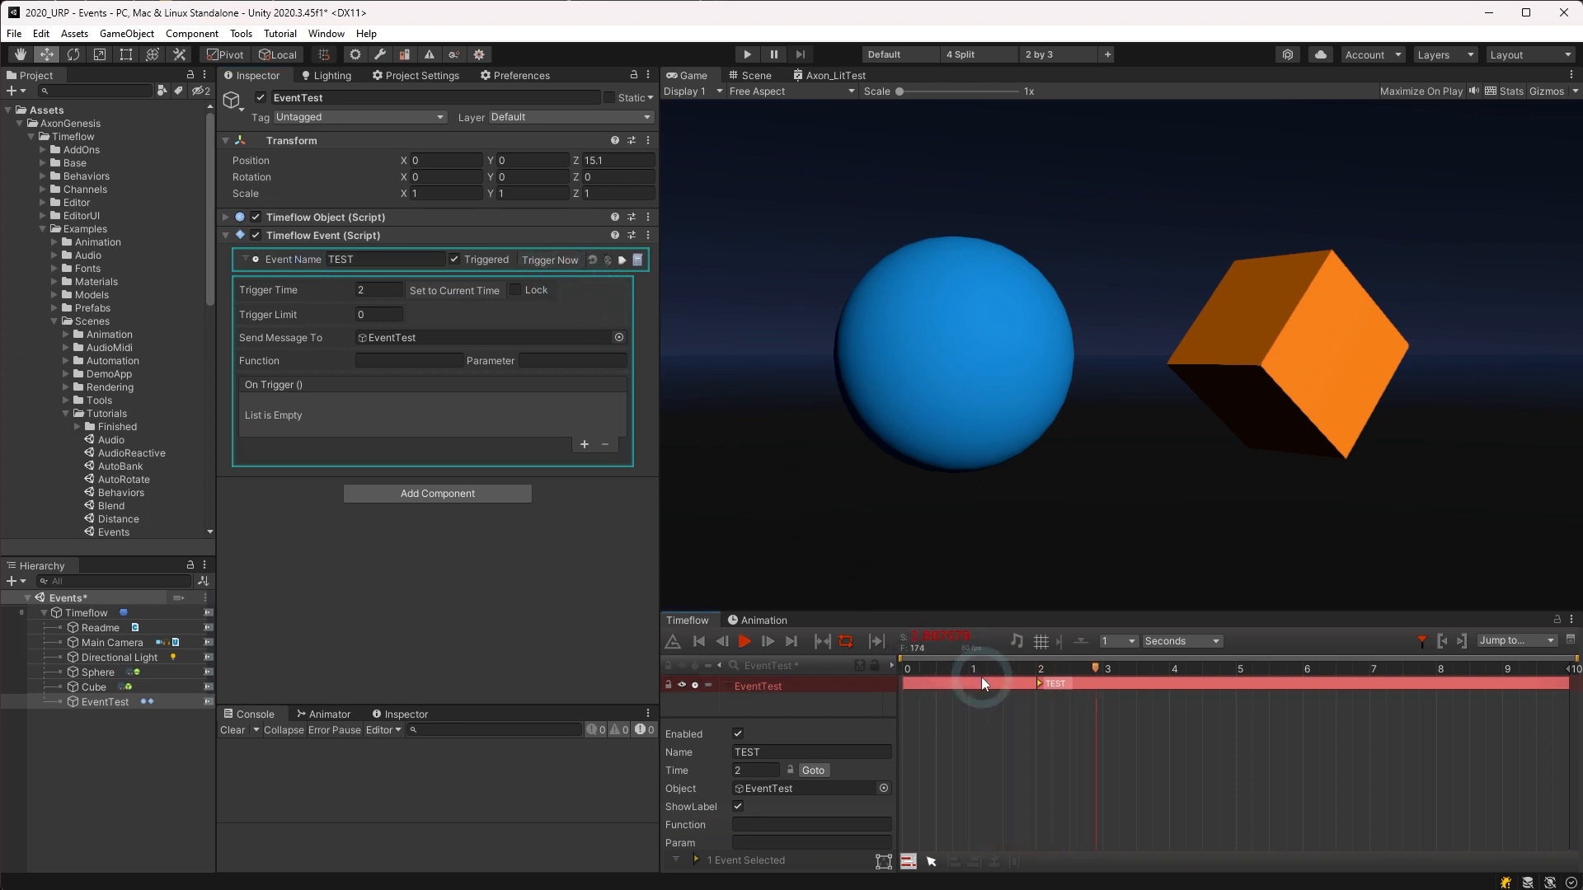
click(970, 666)
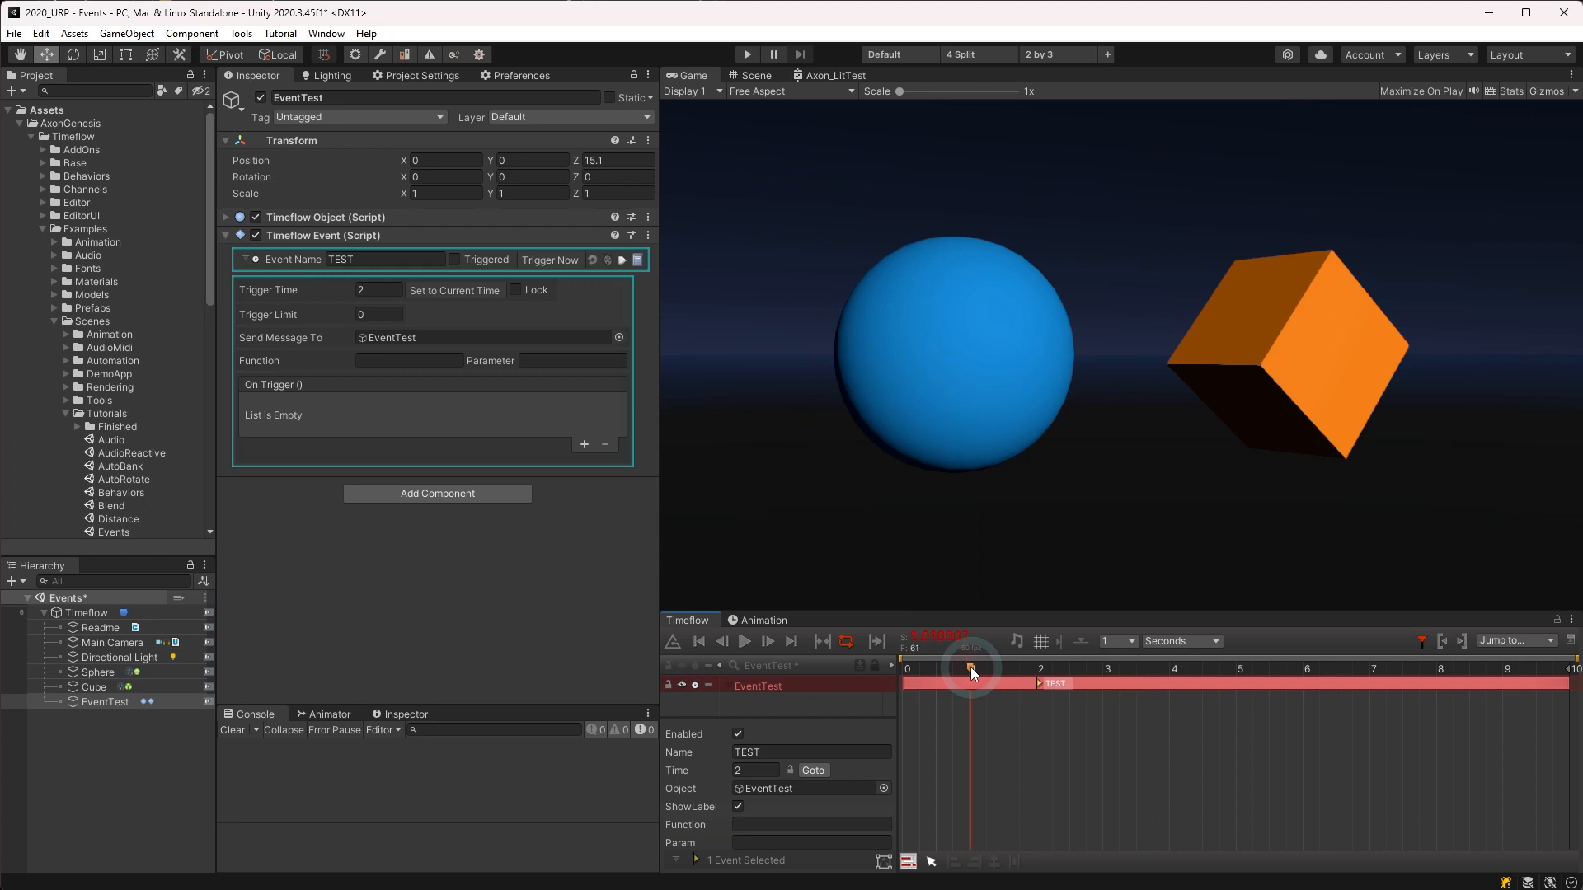
Try a trigger time of 2.18 and the current playhead time for the TEST event, returning its marker to 2 seconds.
click(372, 290)
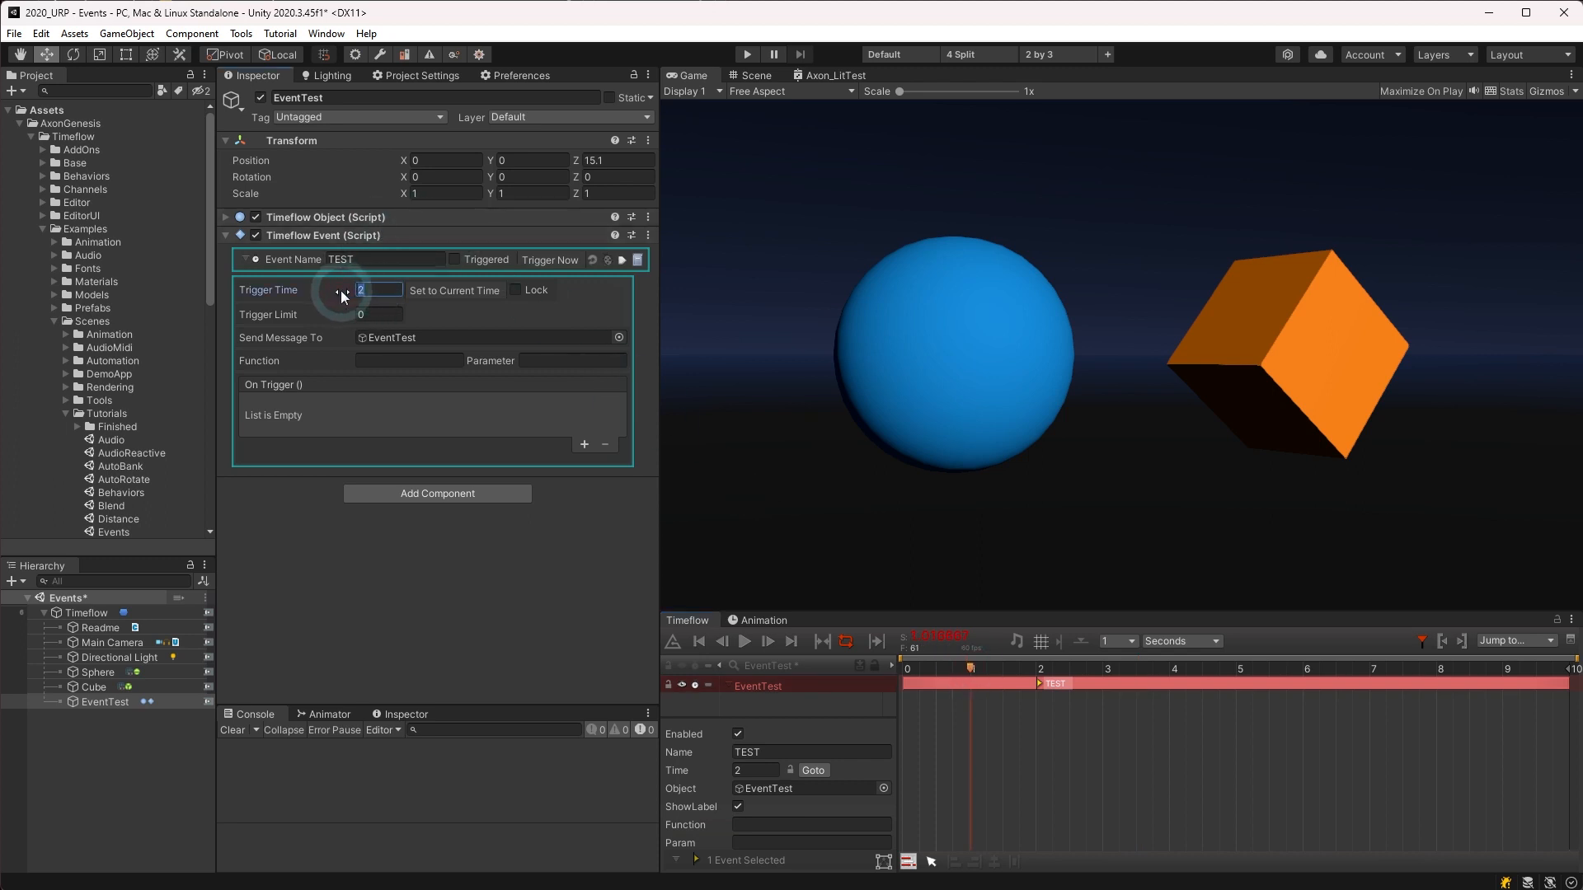
drag(340, 290, 363, 291)
click(402, 296)
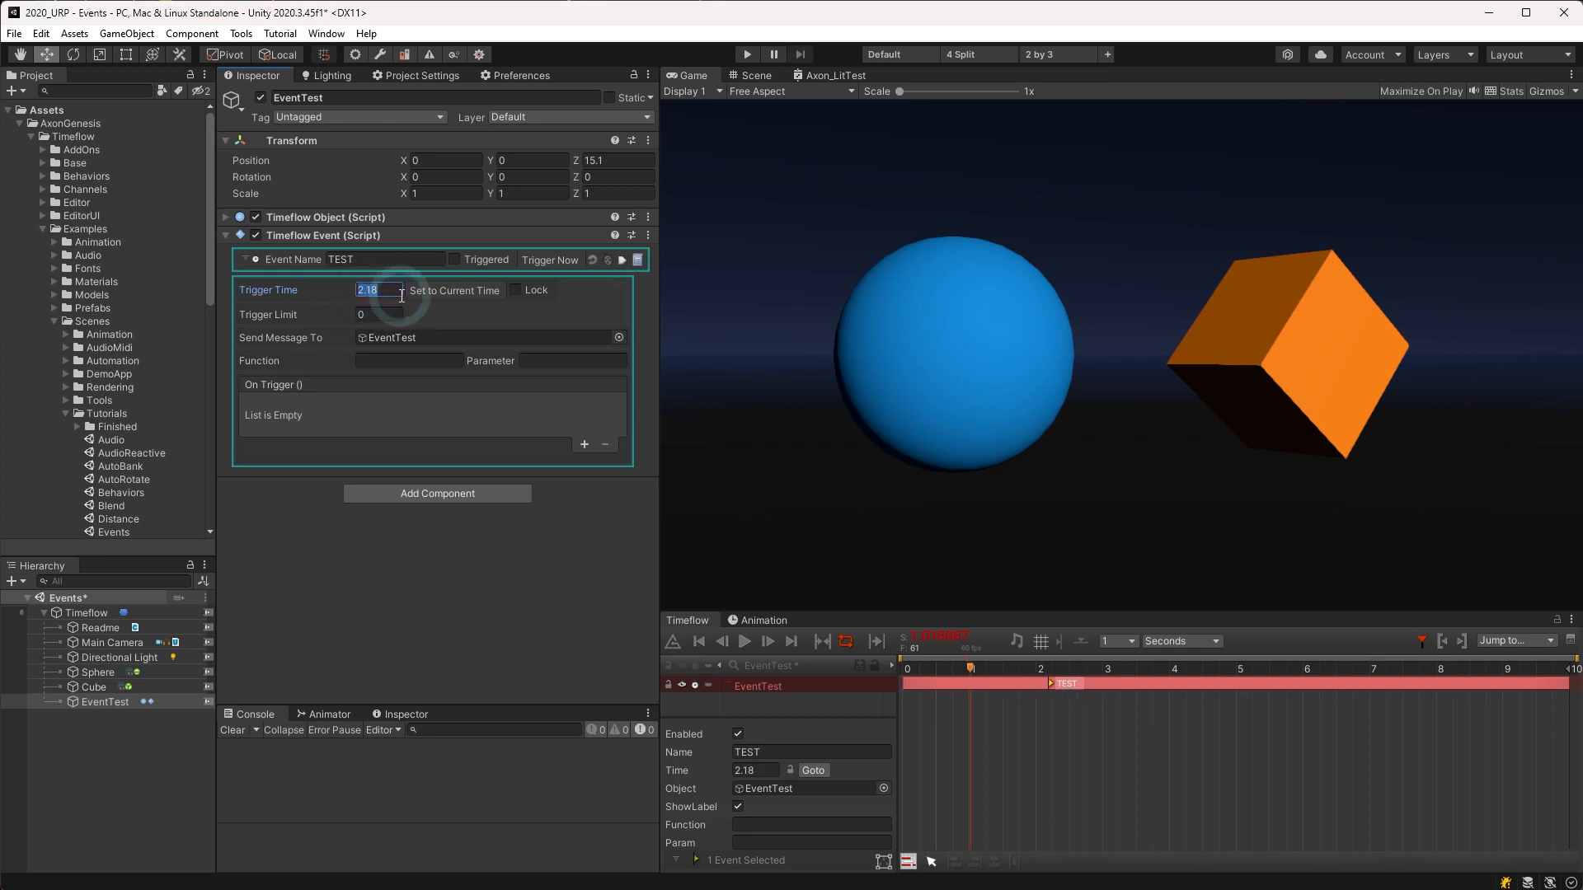
click(453, 294)
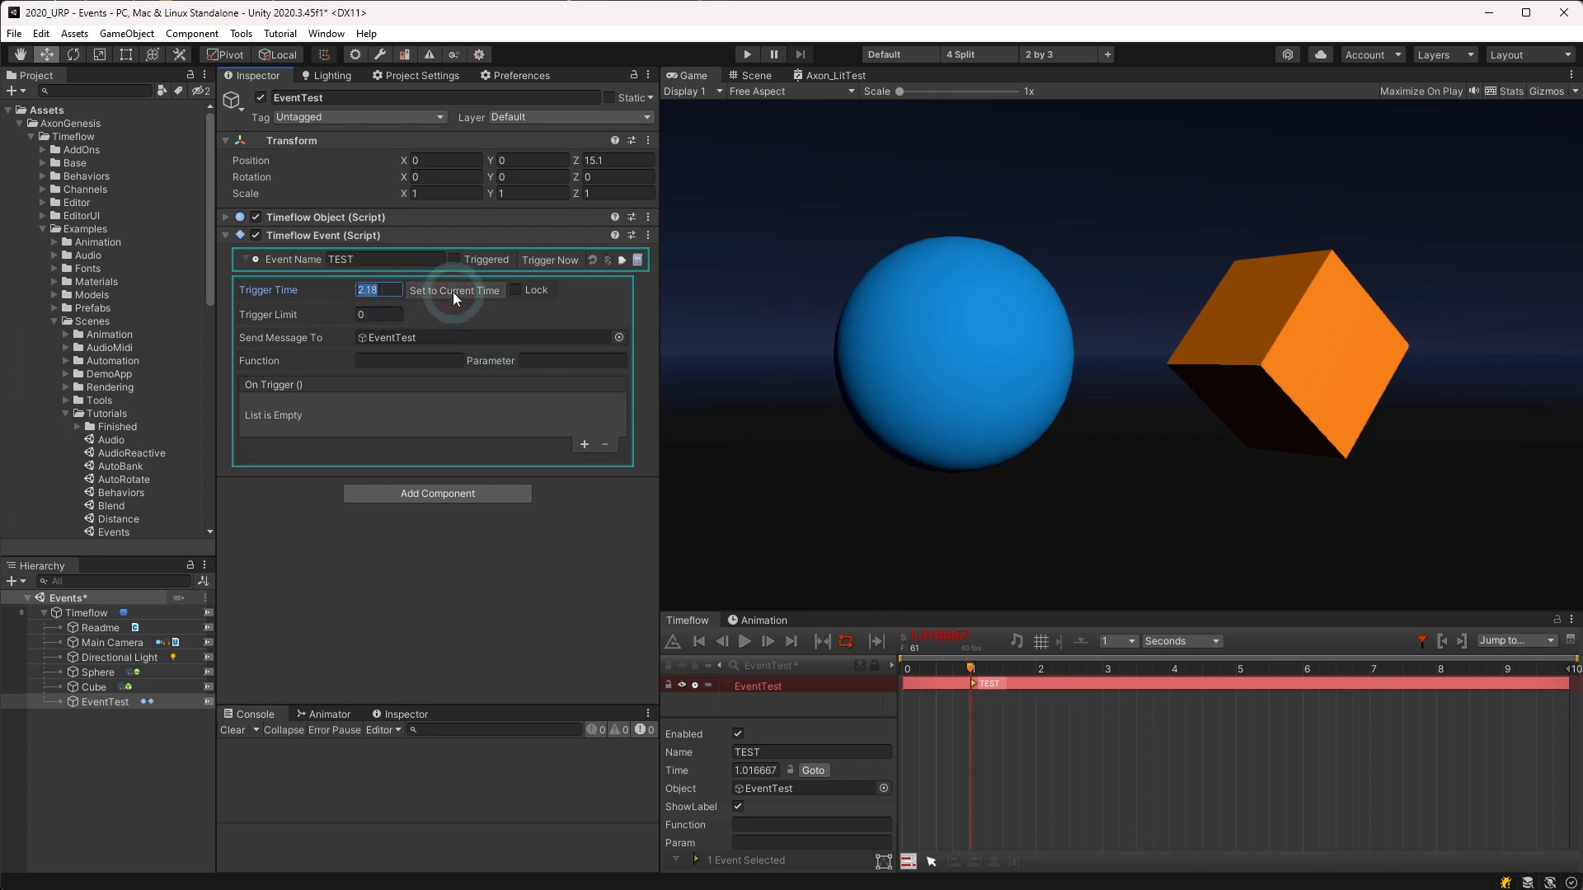
click(932, 691)
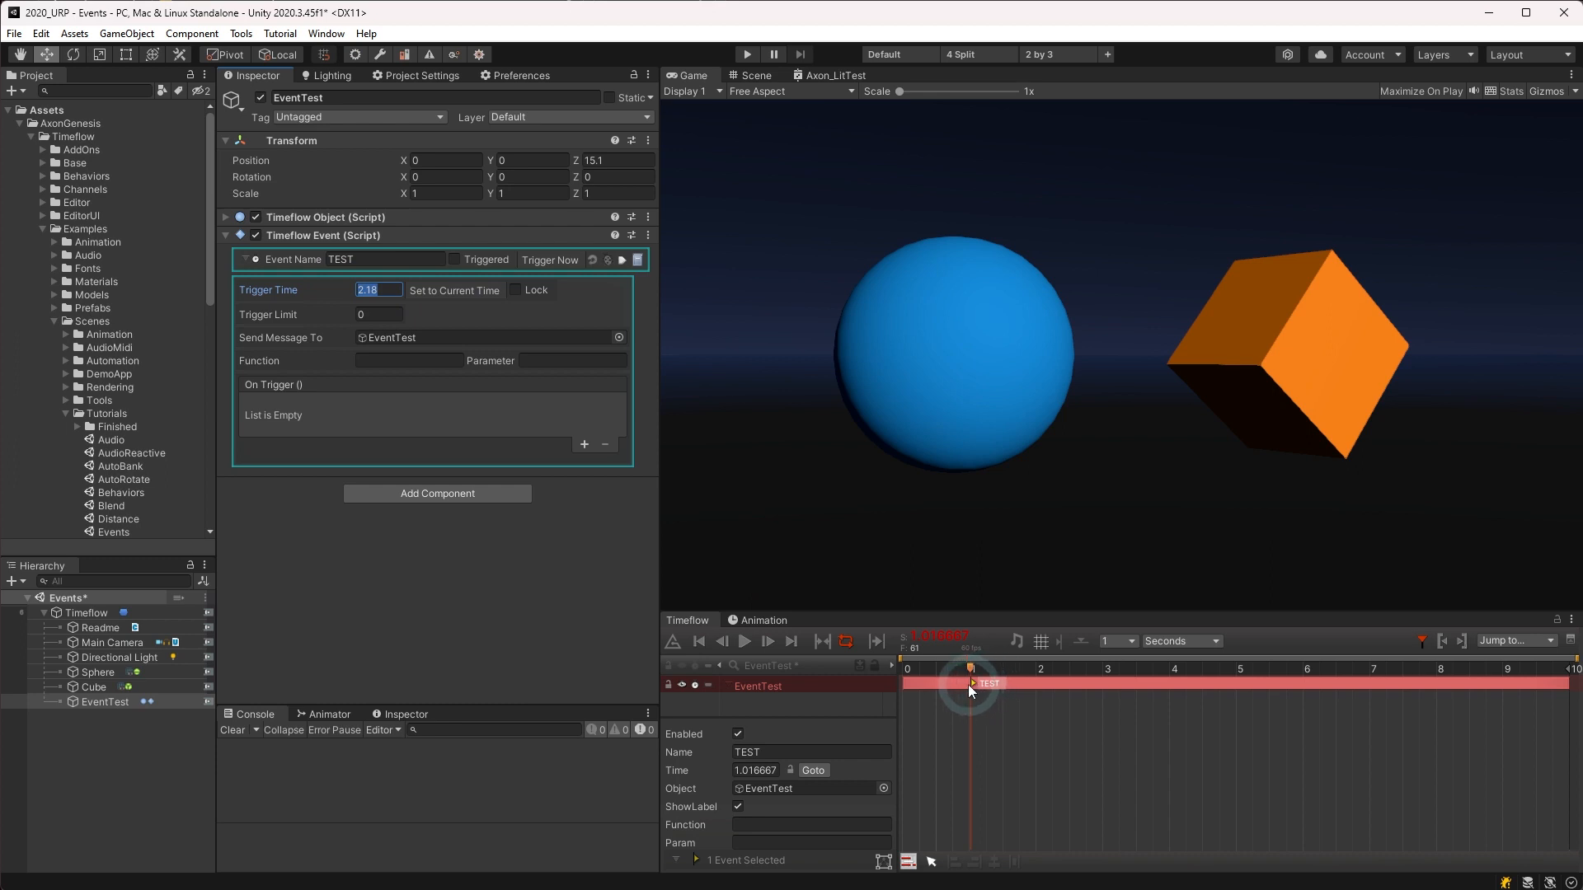
drag(972, 684, 1037, 682)
Lock the TEST event's trigger time against changes.
click(466, 290)
click(512, 291)
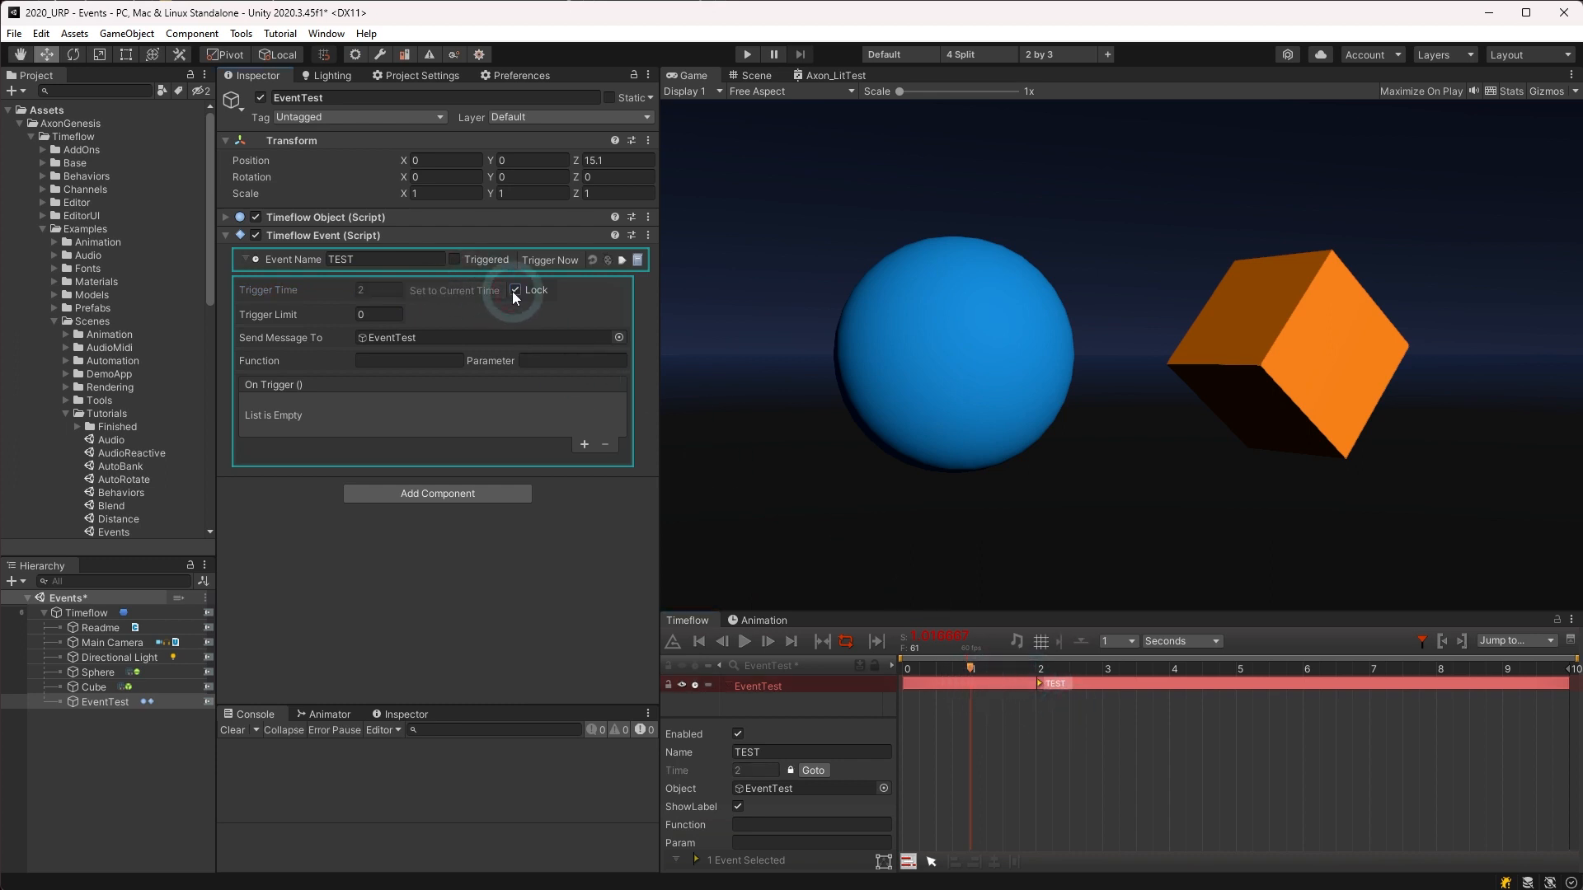
click(1136, 729)
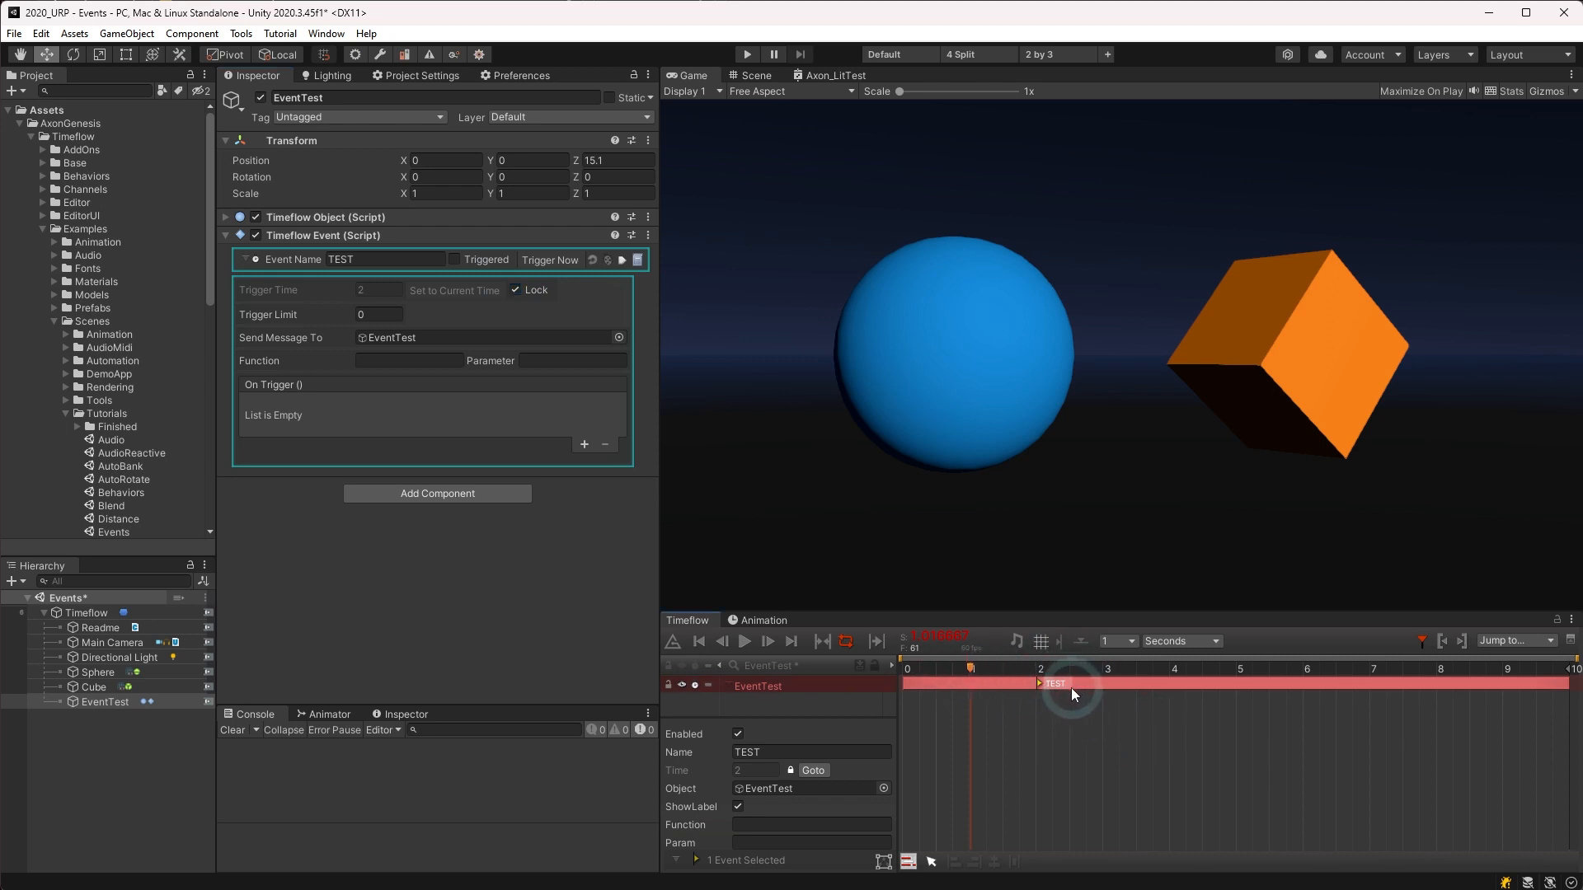
Test a trigger limit of 1 by playing the timeline past the TEST event, and restore the limit to 0.
click(379, 314)
text(1)
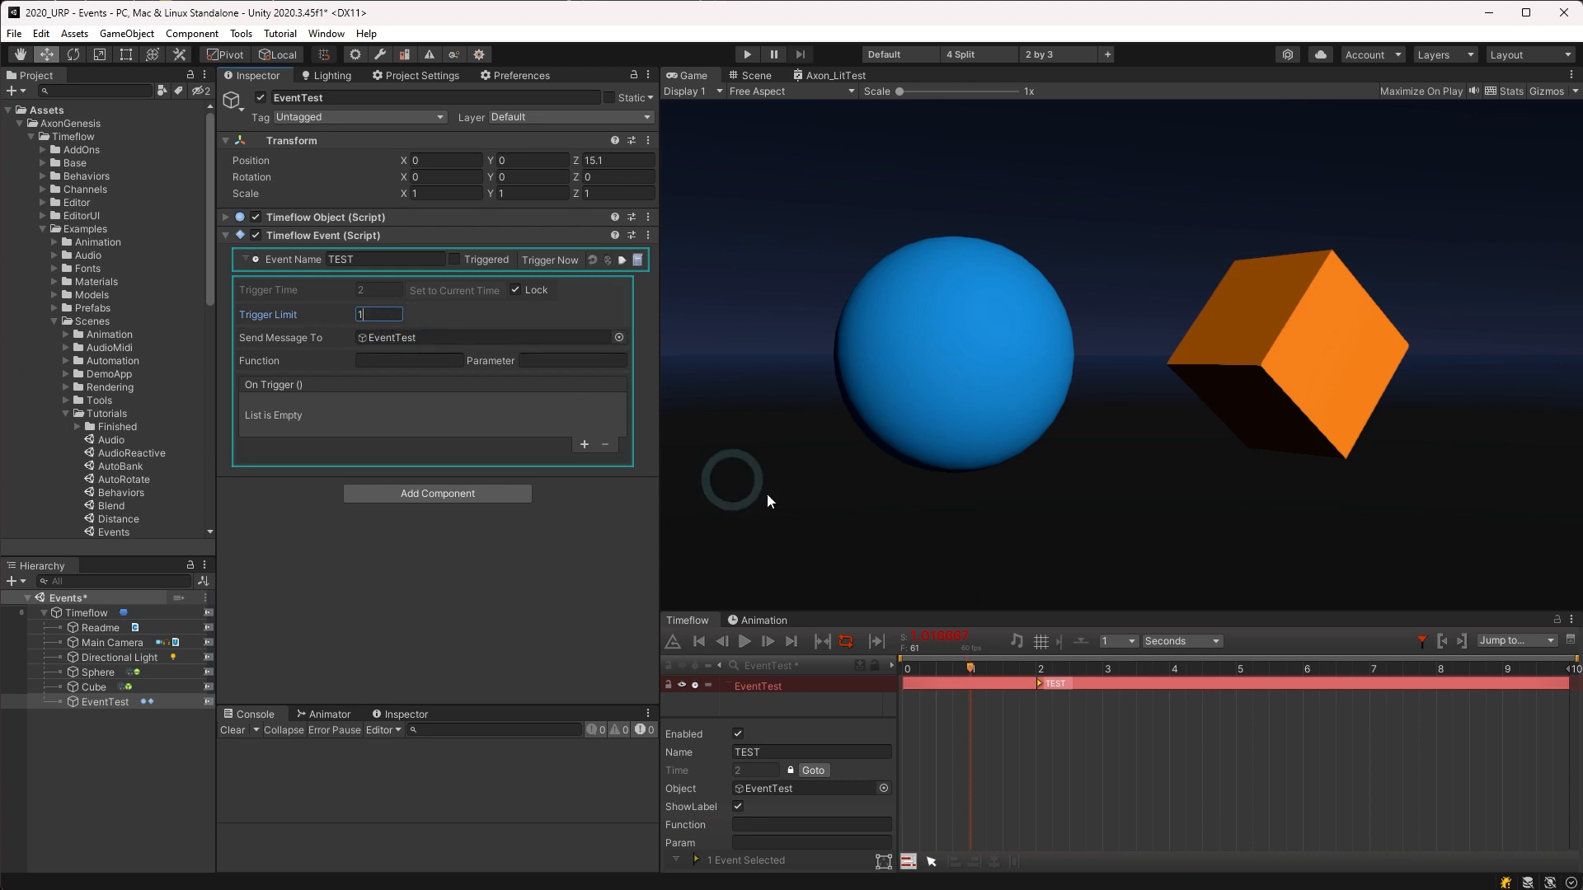
click(969, 668)
key(space)
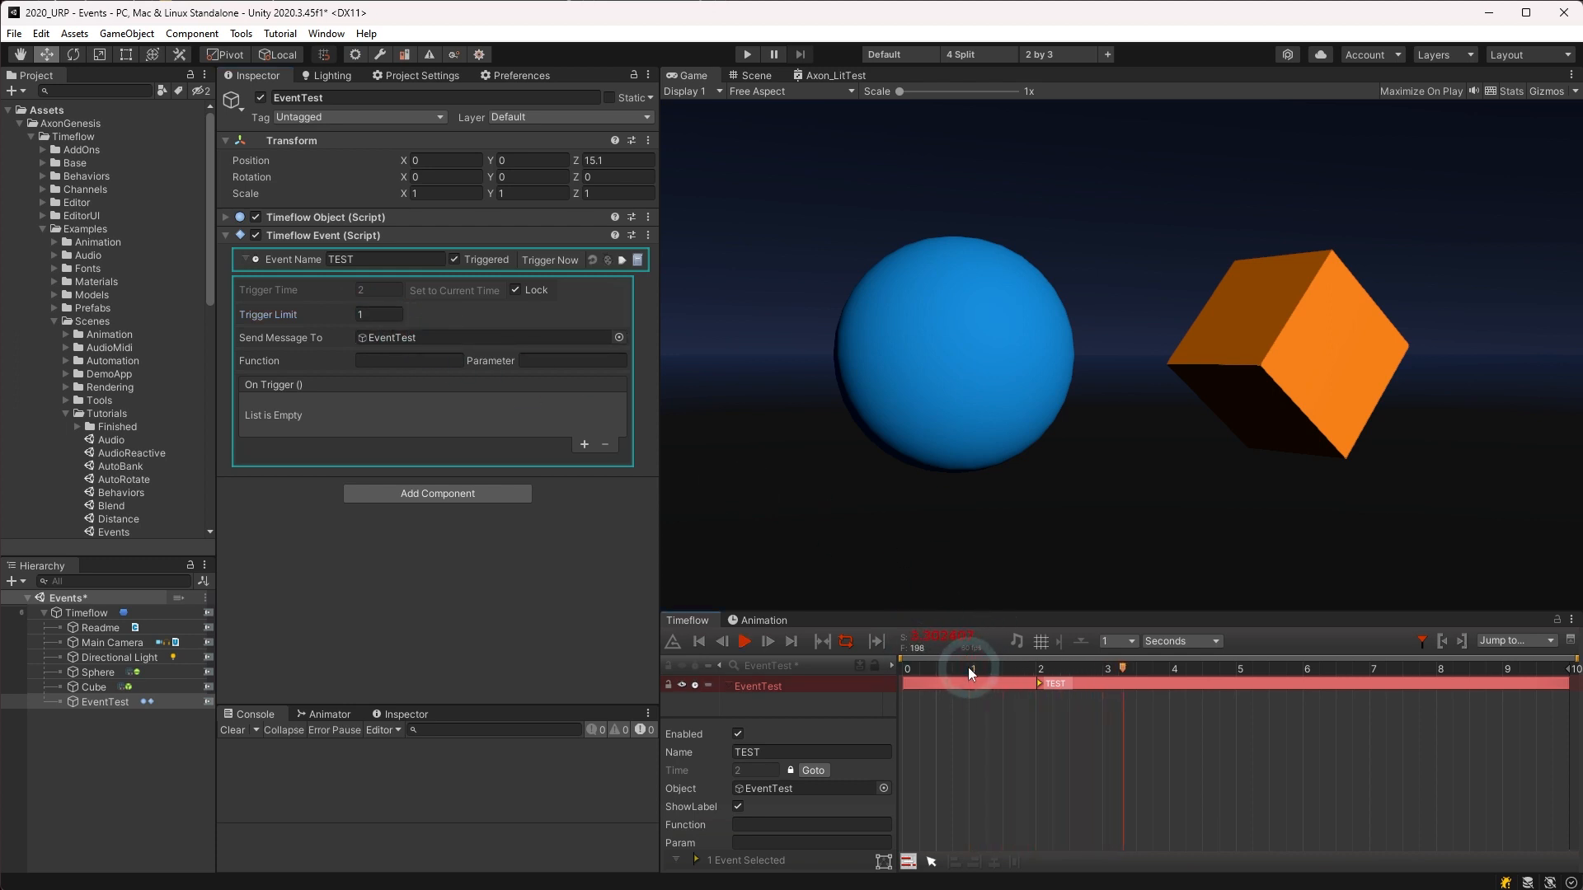
key(space)
click(968, 669)
click(373, 316)
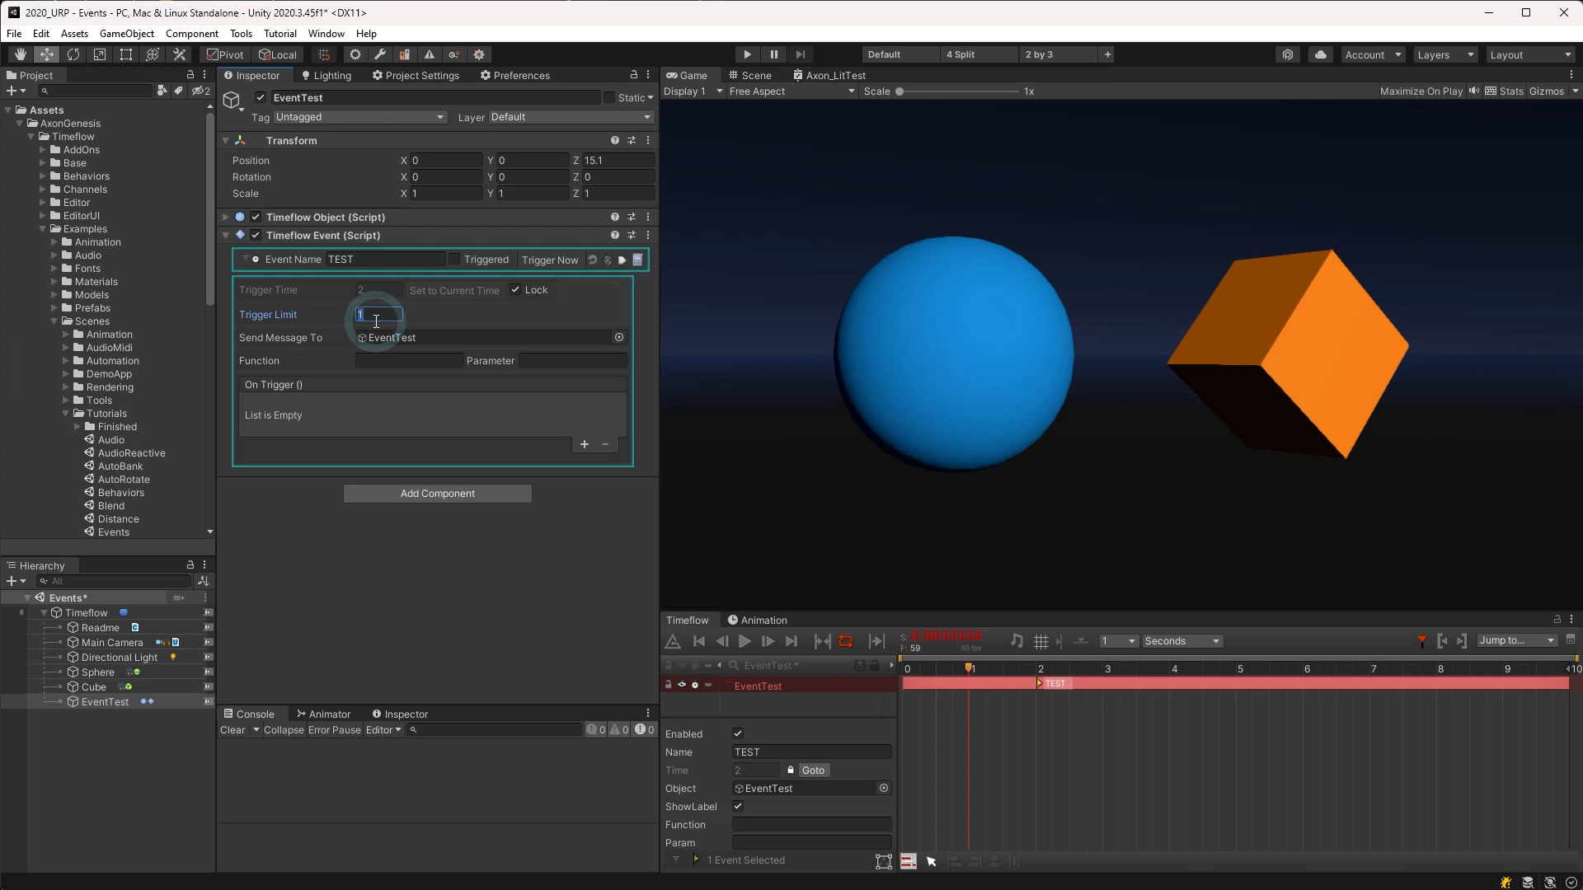
text(0)
Make the TEST event call MyMethodValue, the method defined in TimeflowEvent.cs, with the parameter 234234.
click(293, 339)
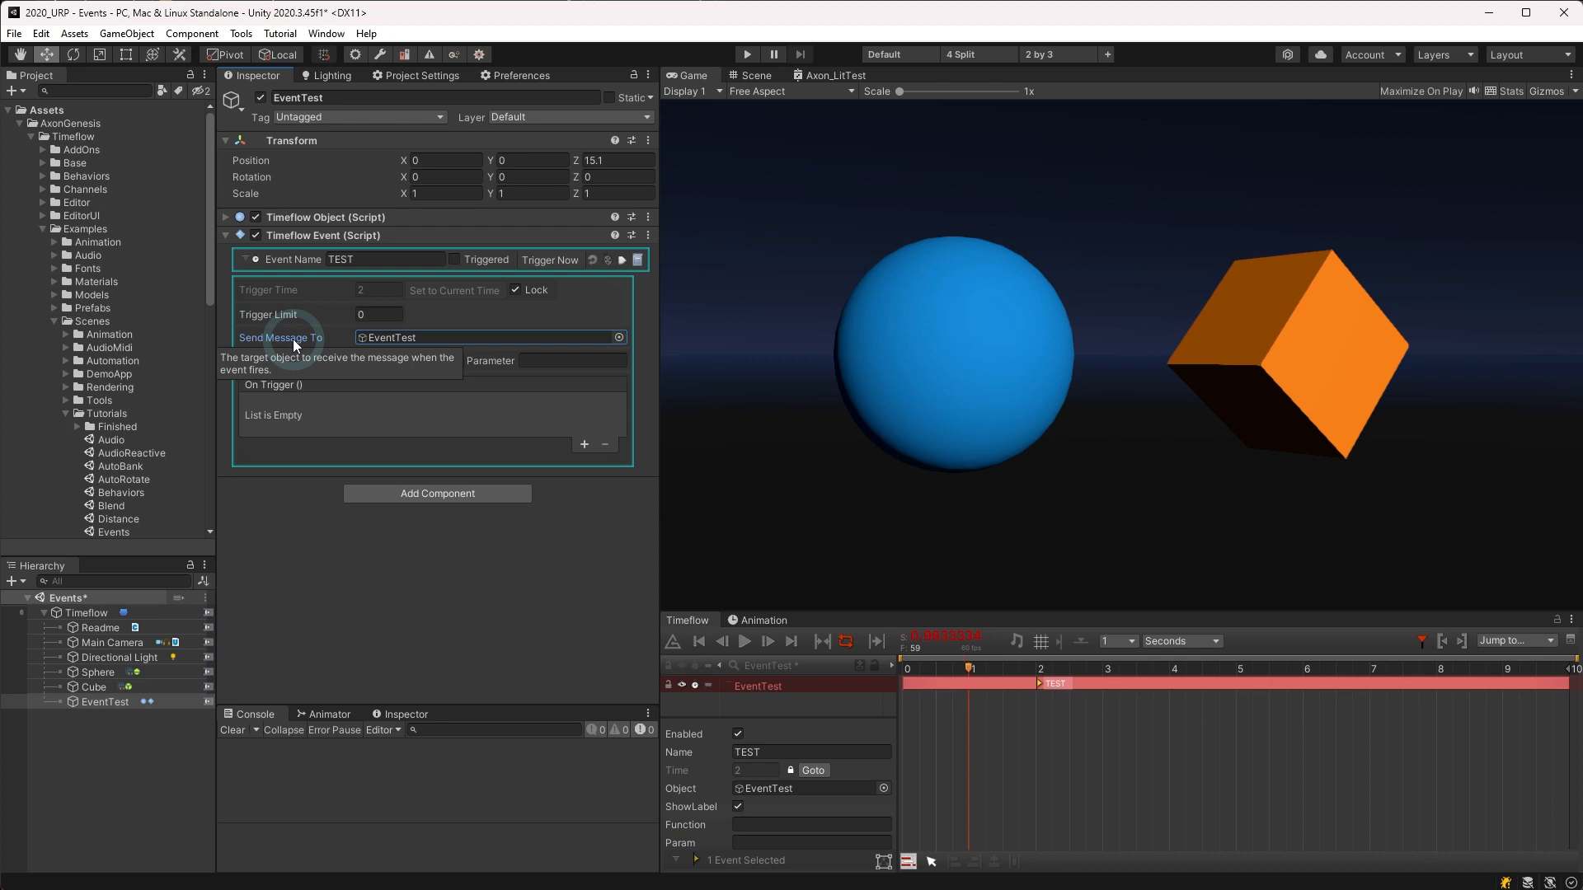
click(415, 339)
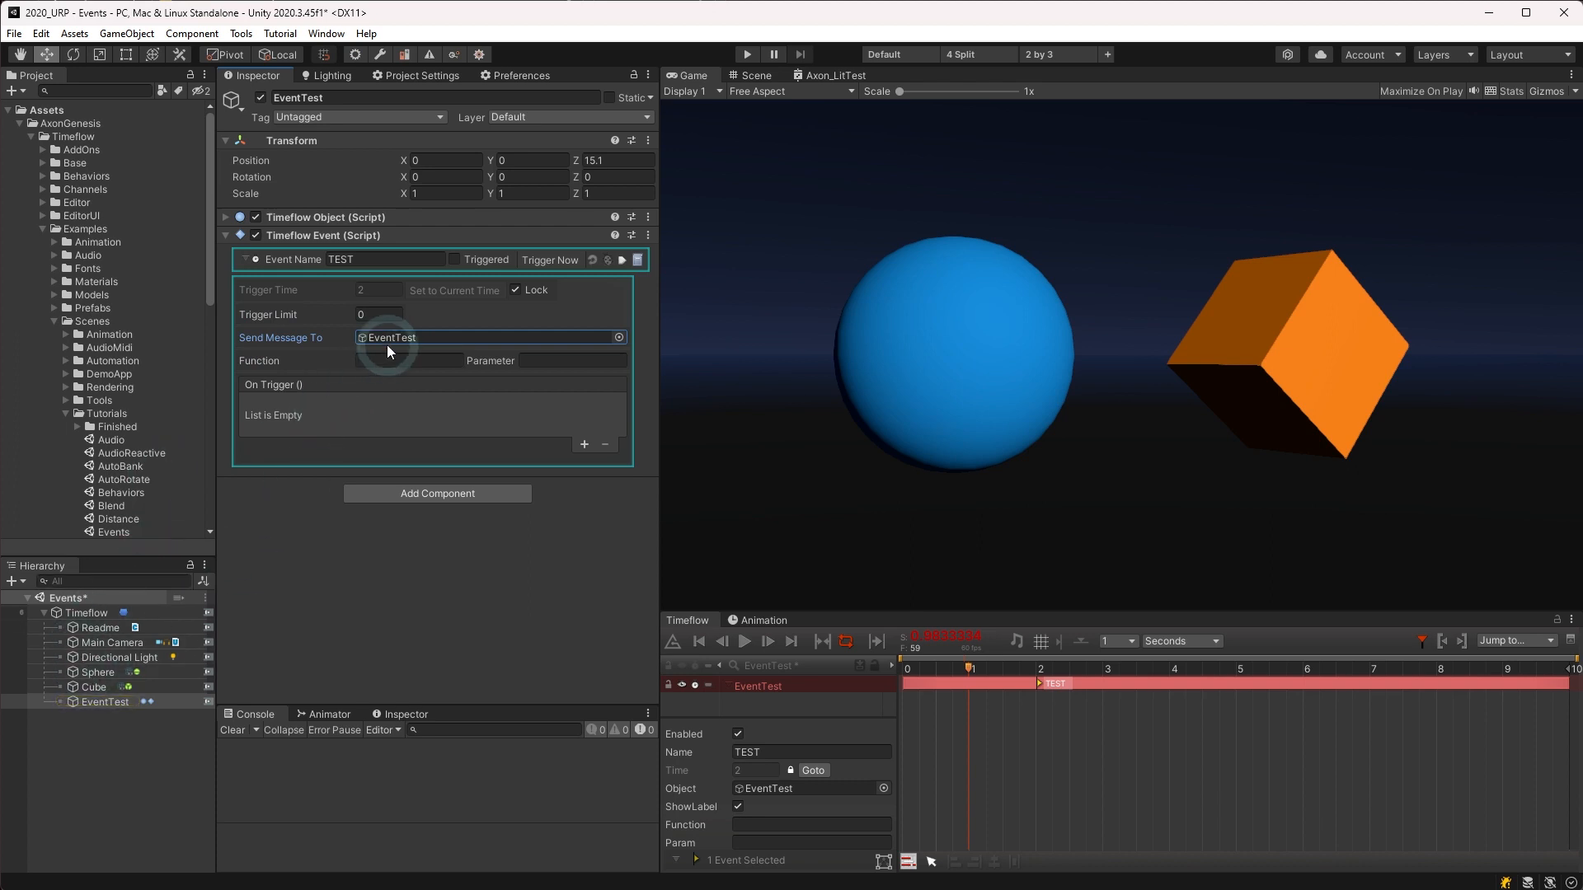
click(389, 360)
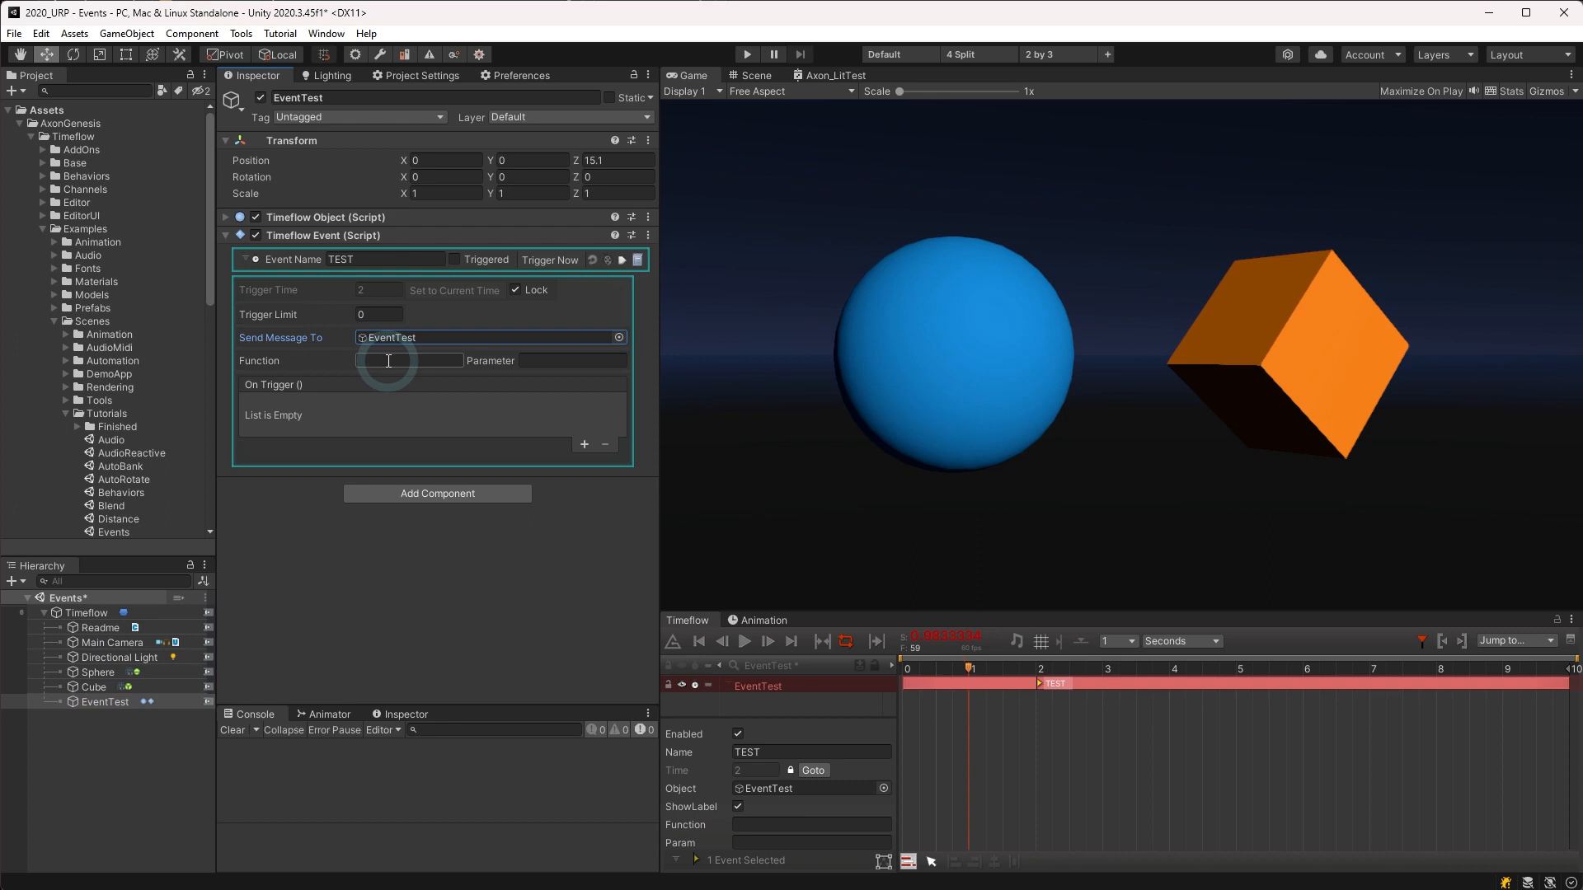
click(409, 357)
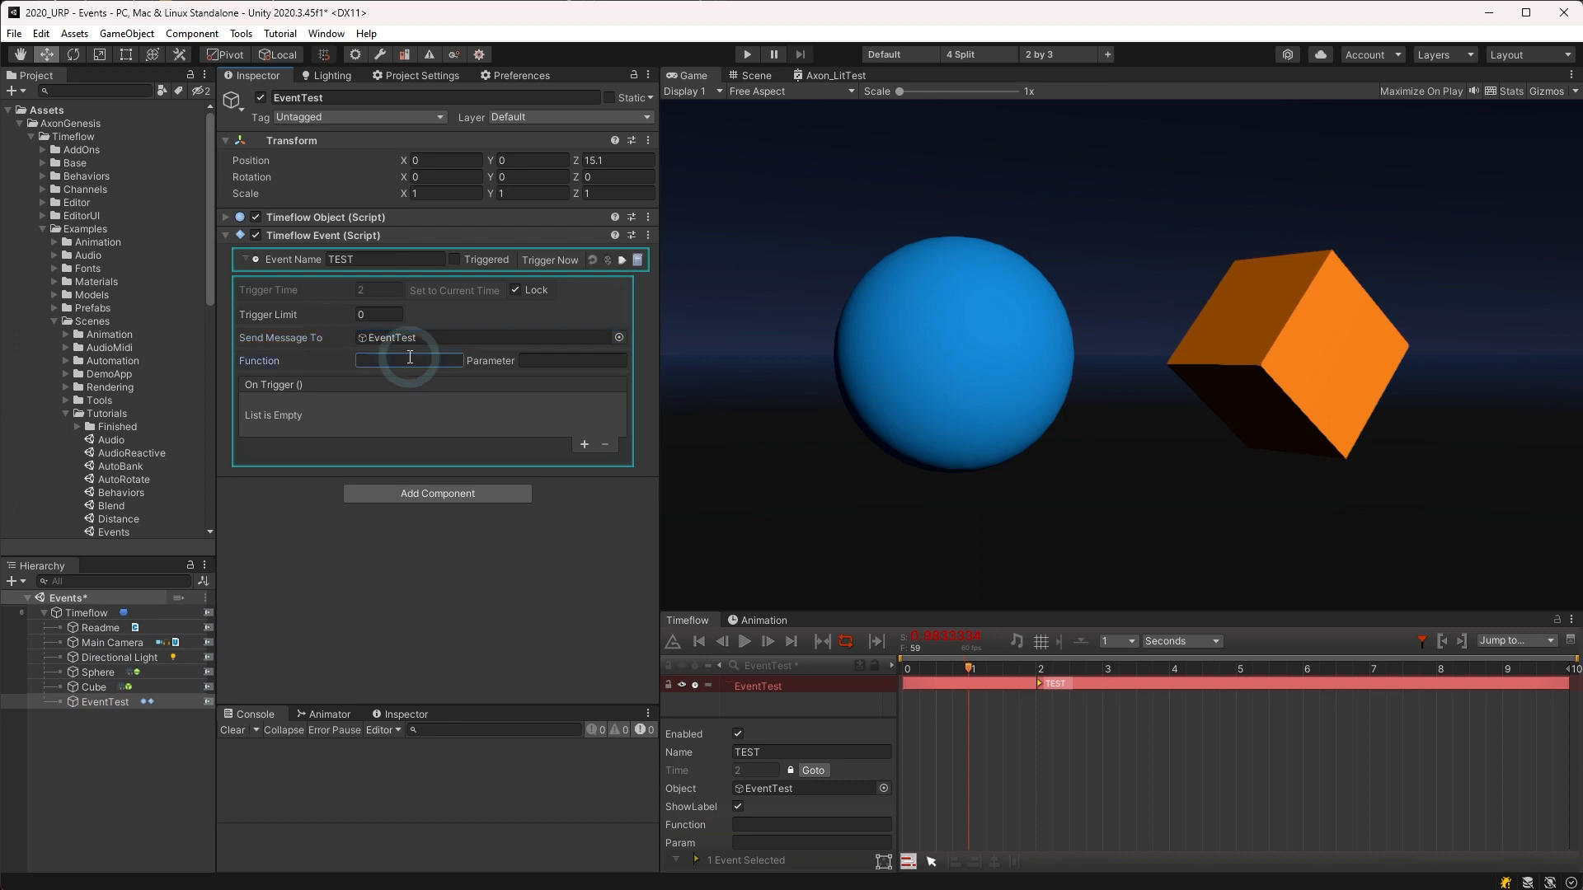
key(alt+Tab)
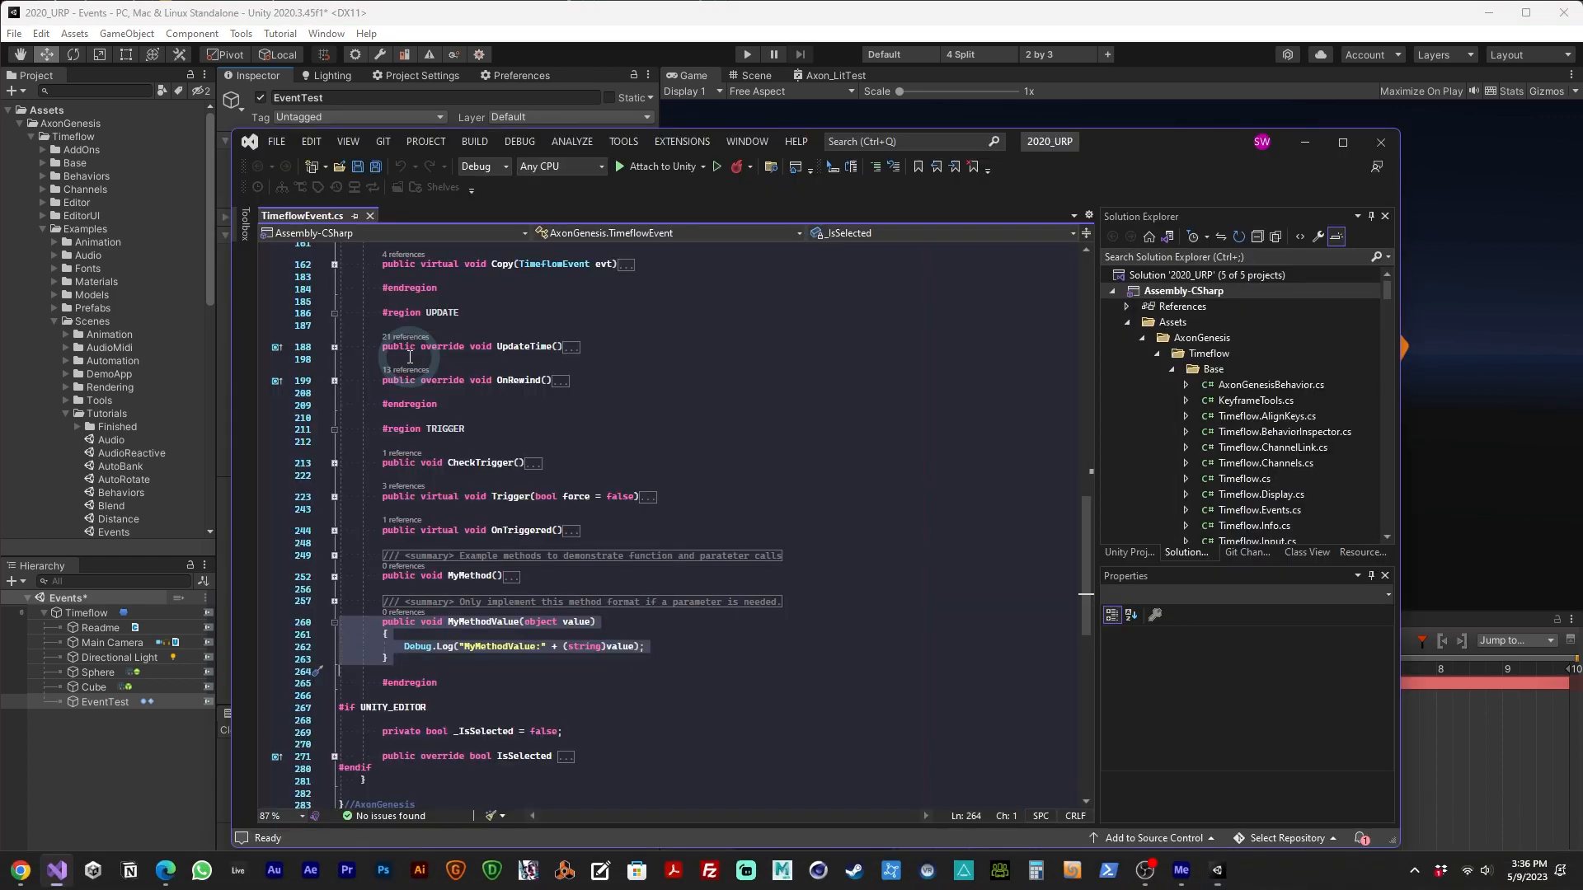
click(475, 622)
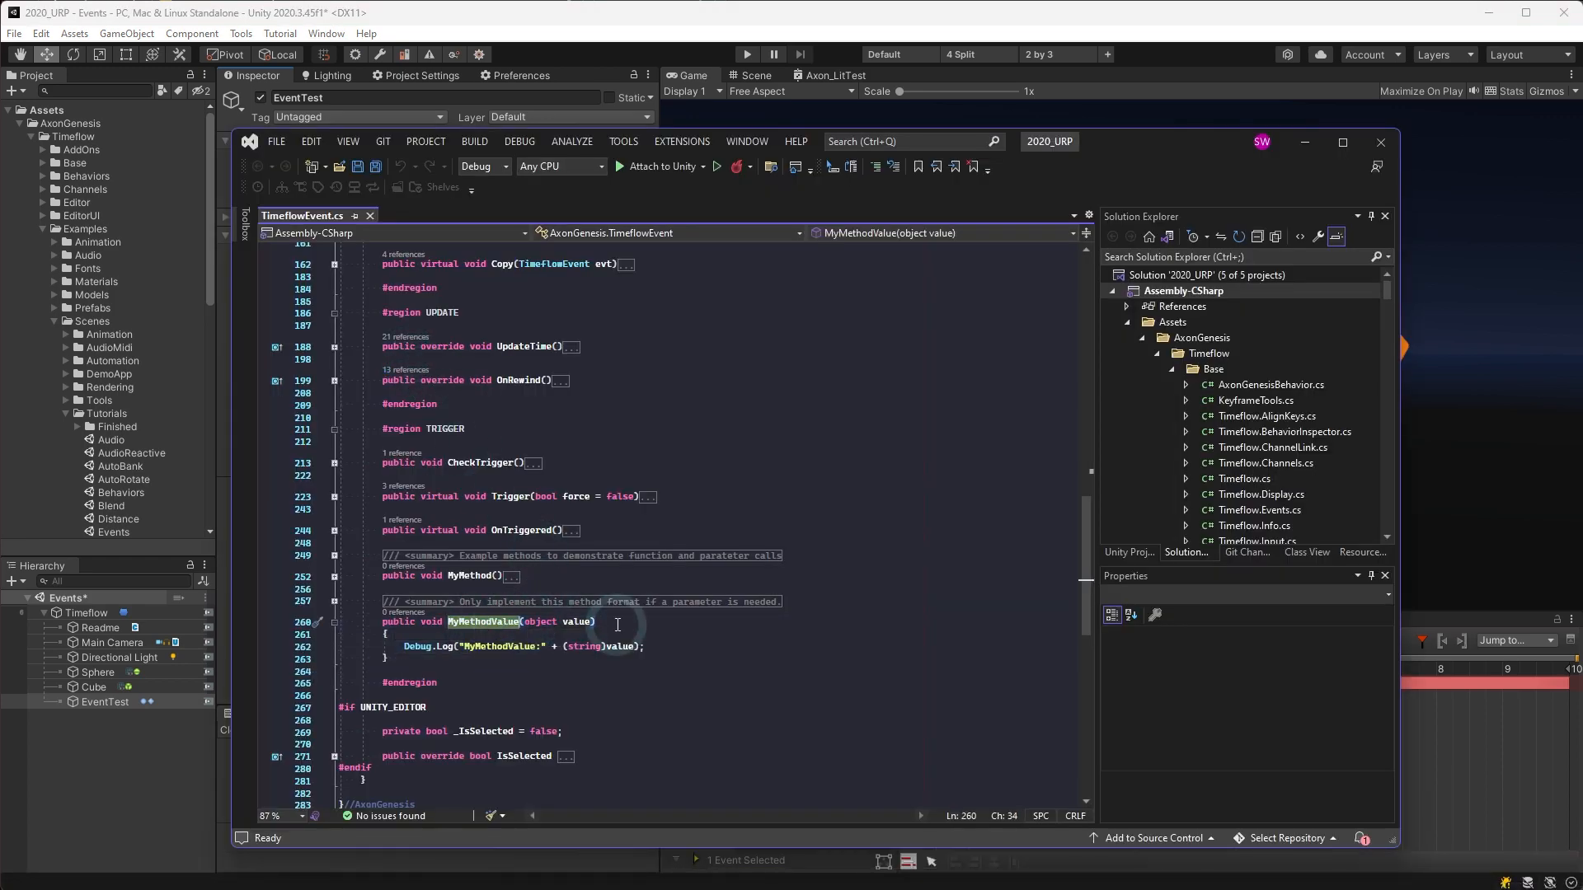
click(558, 22)
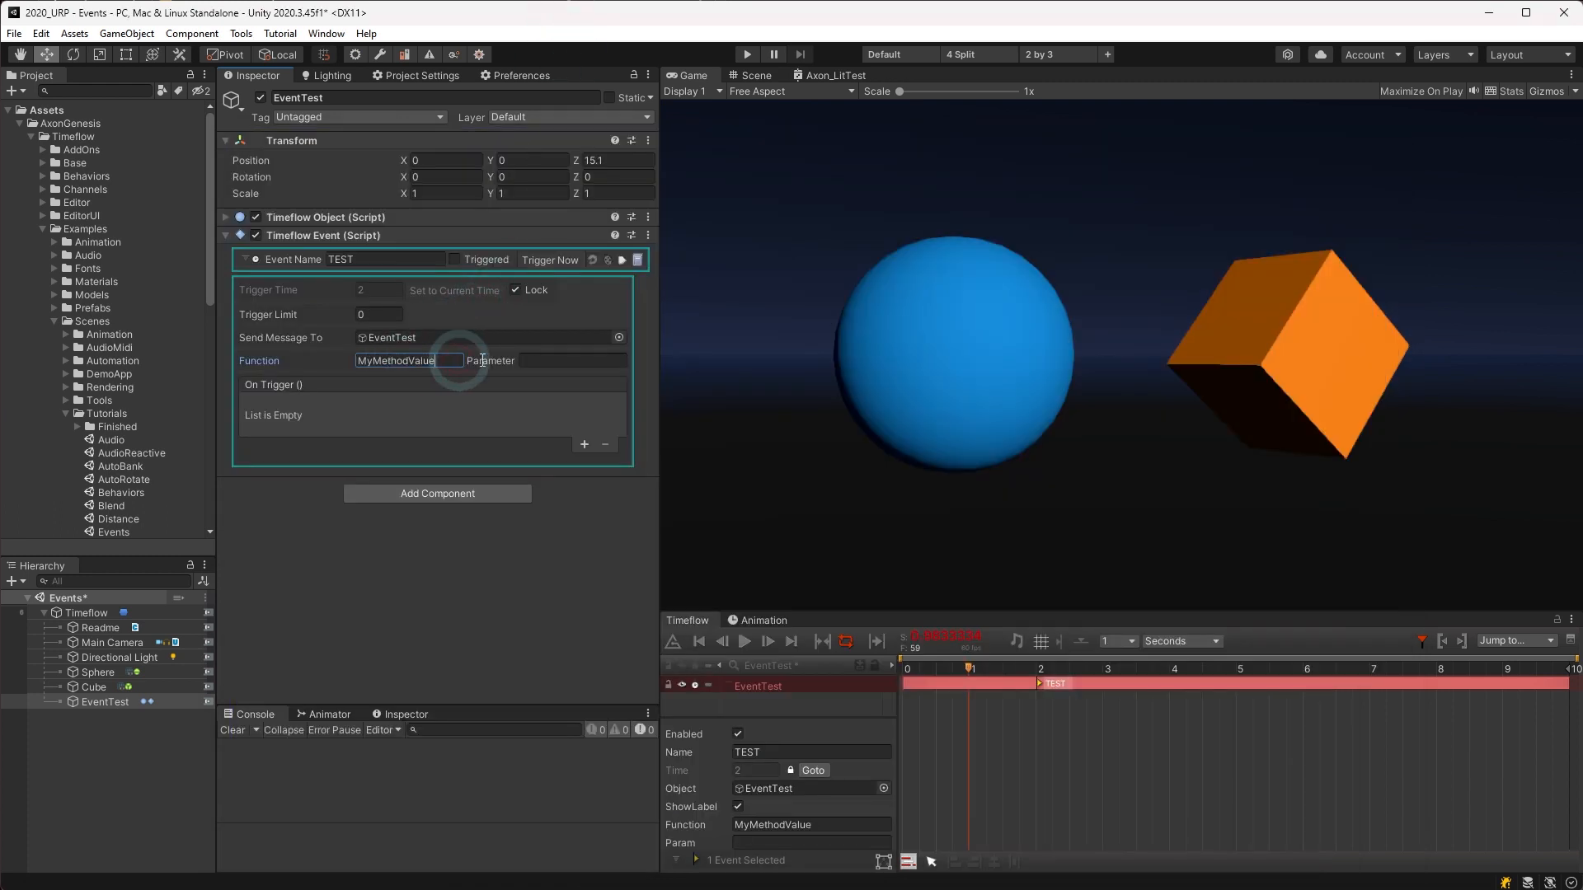
click(564, 365)
text(234234)
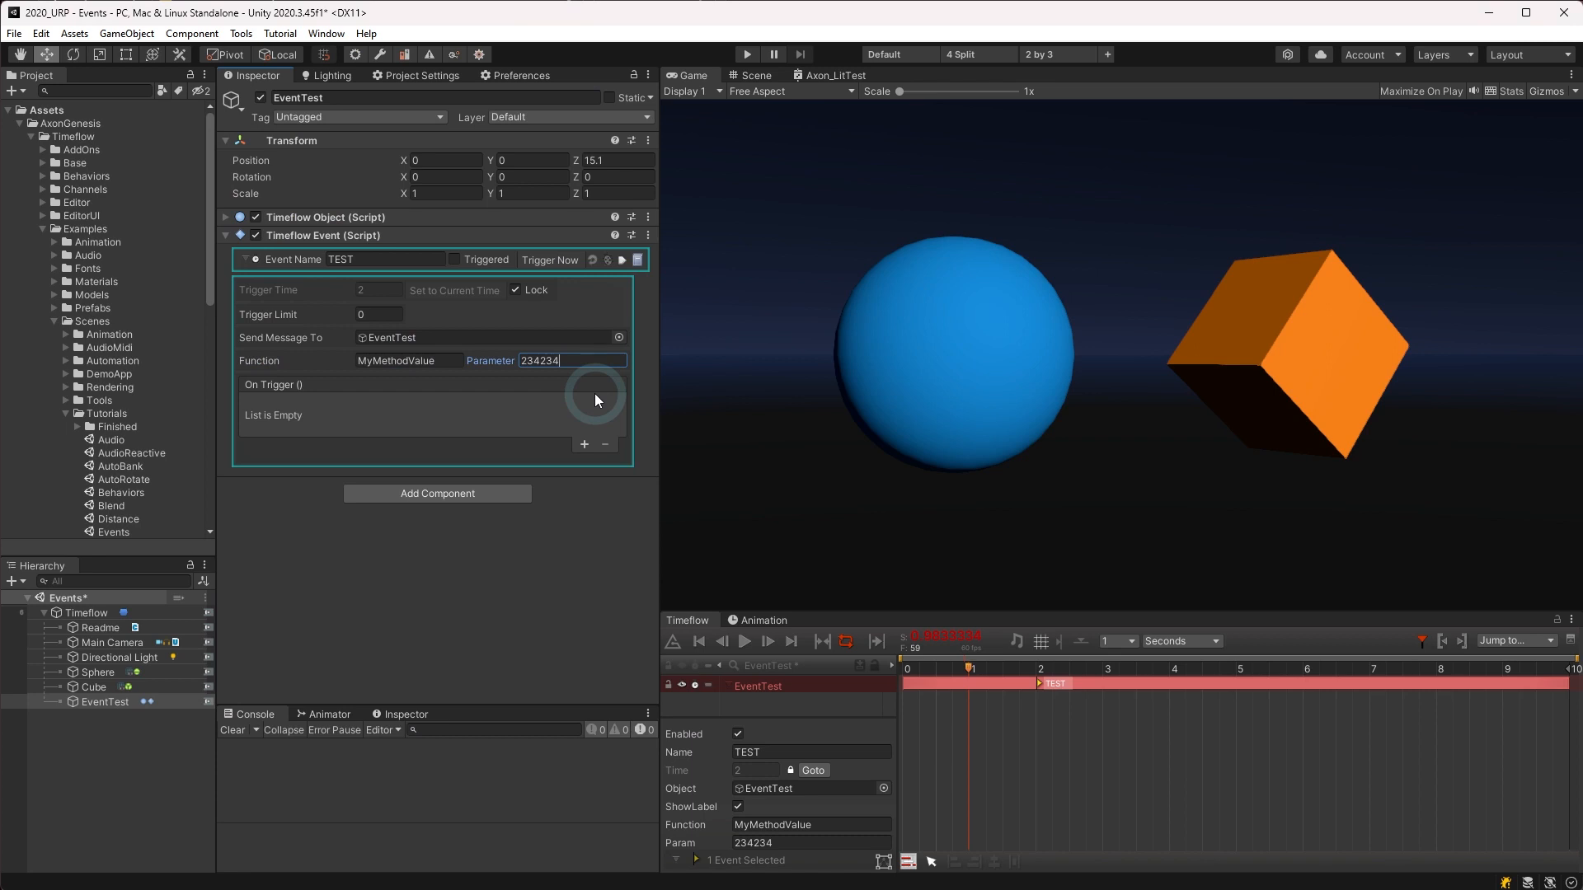
Play the timeline past the TEST event twice and inspect the messages it logs to the console.
click(749, 643)
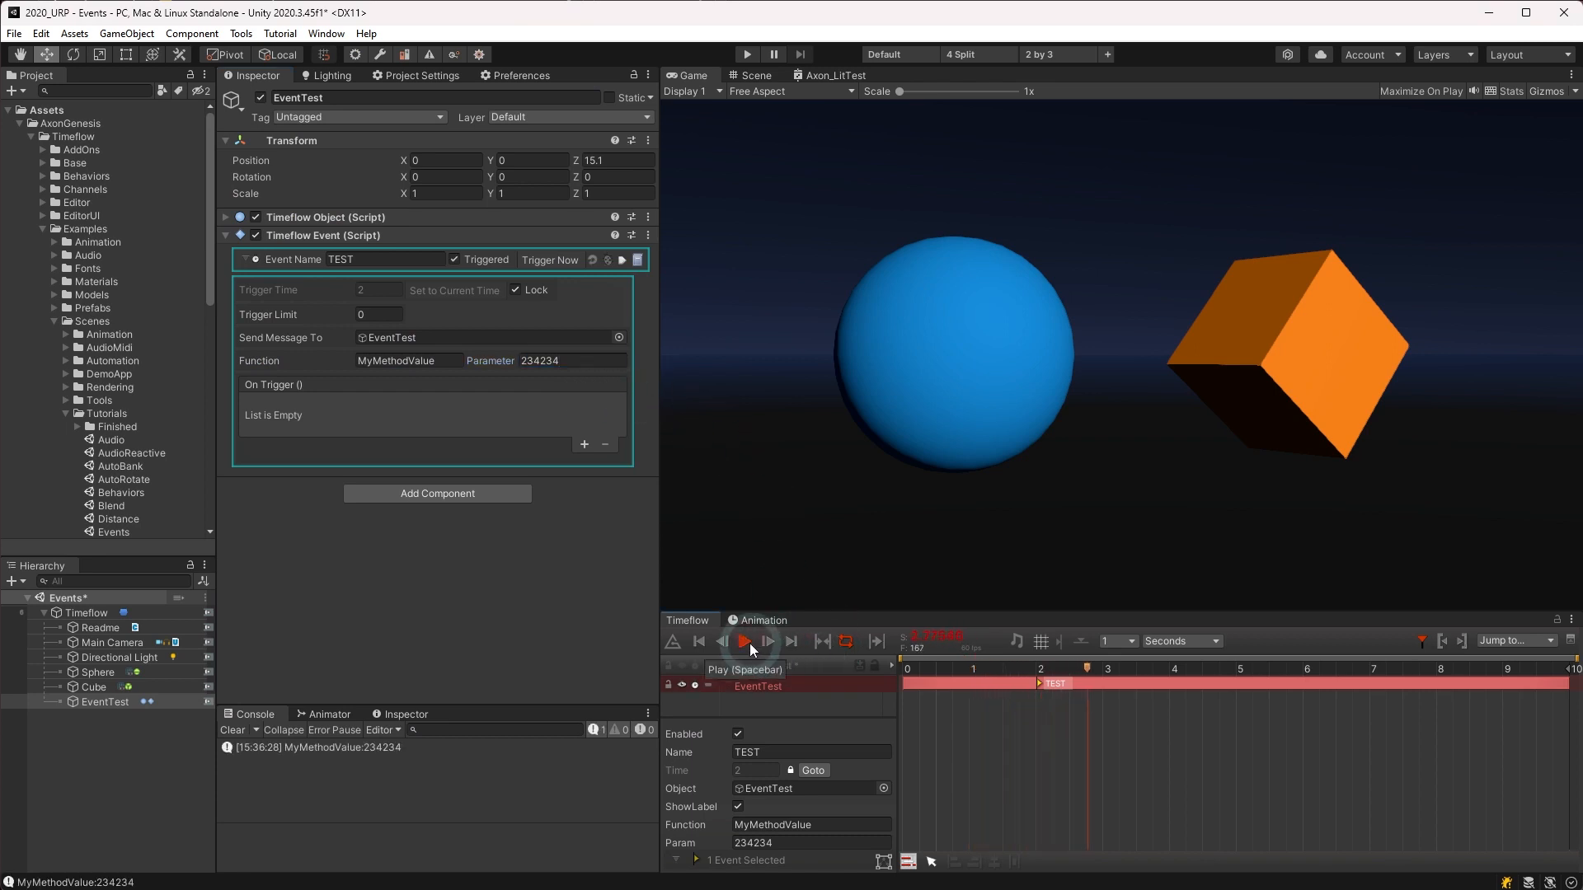
click(749, 643)
click(368, 747)
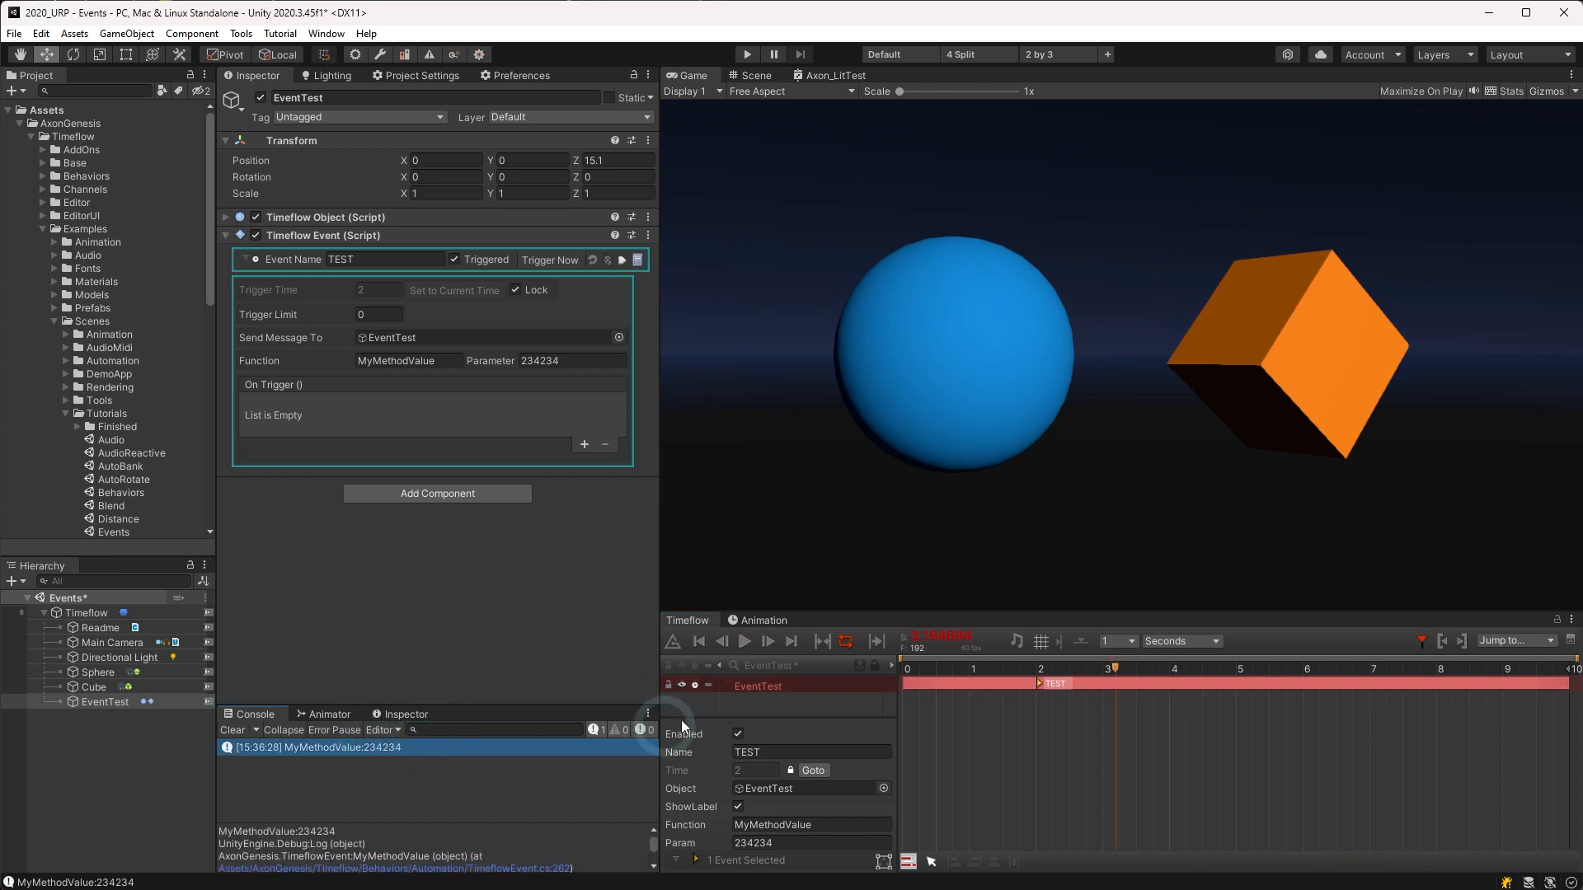
click(978, 665)
key(space)
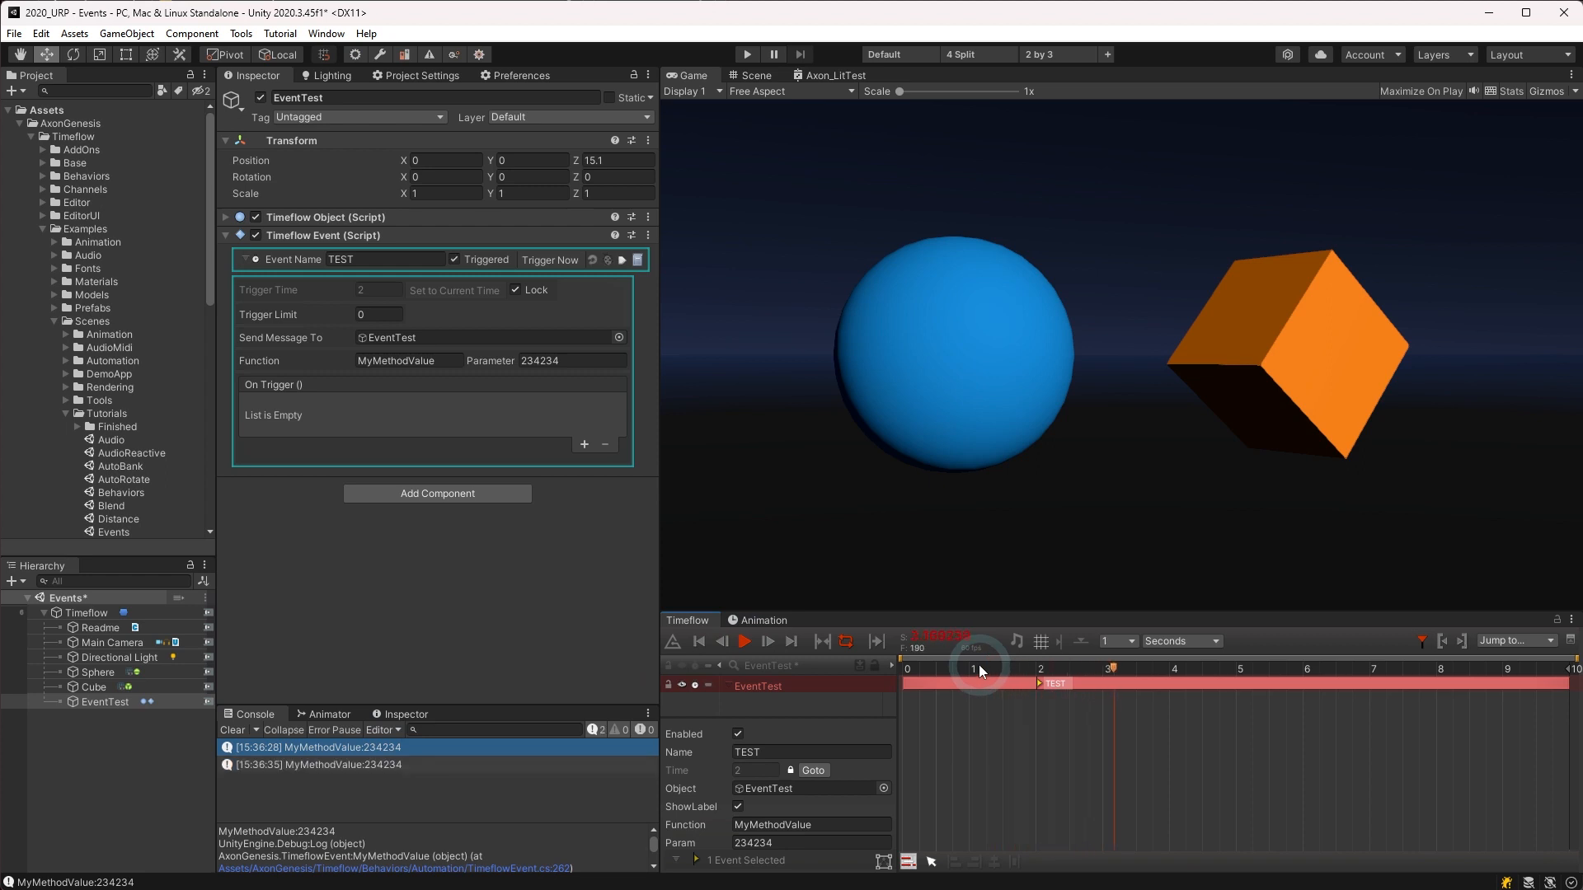
key(space)
click(310, 764)
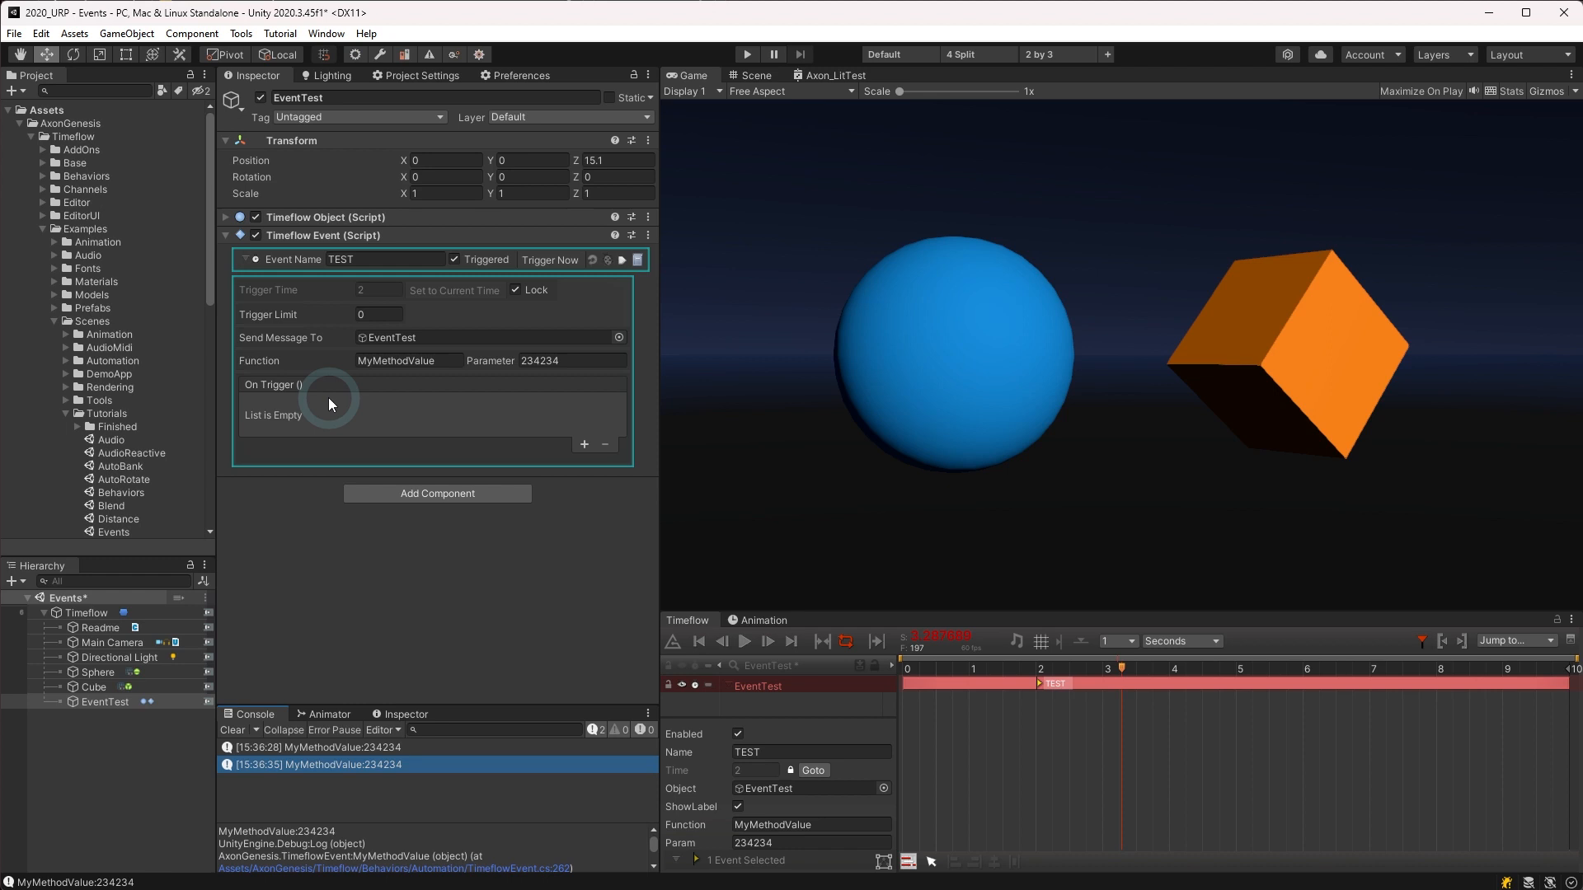
Add an On Trigger entry to the TEST event, active in Editor And Runtime and targeting the Directional Light.
click(584, 445)
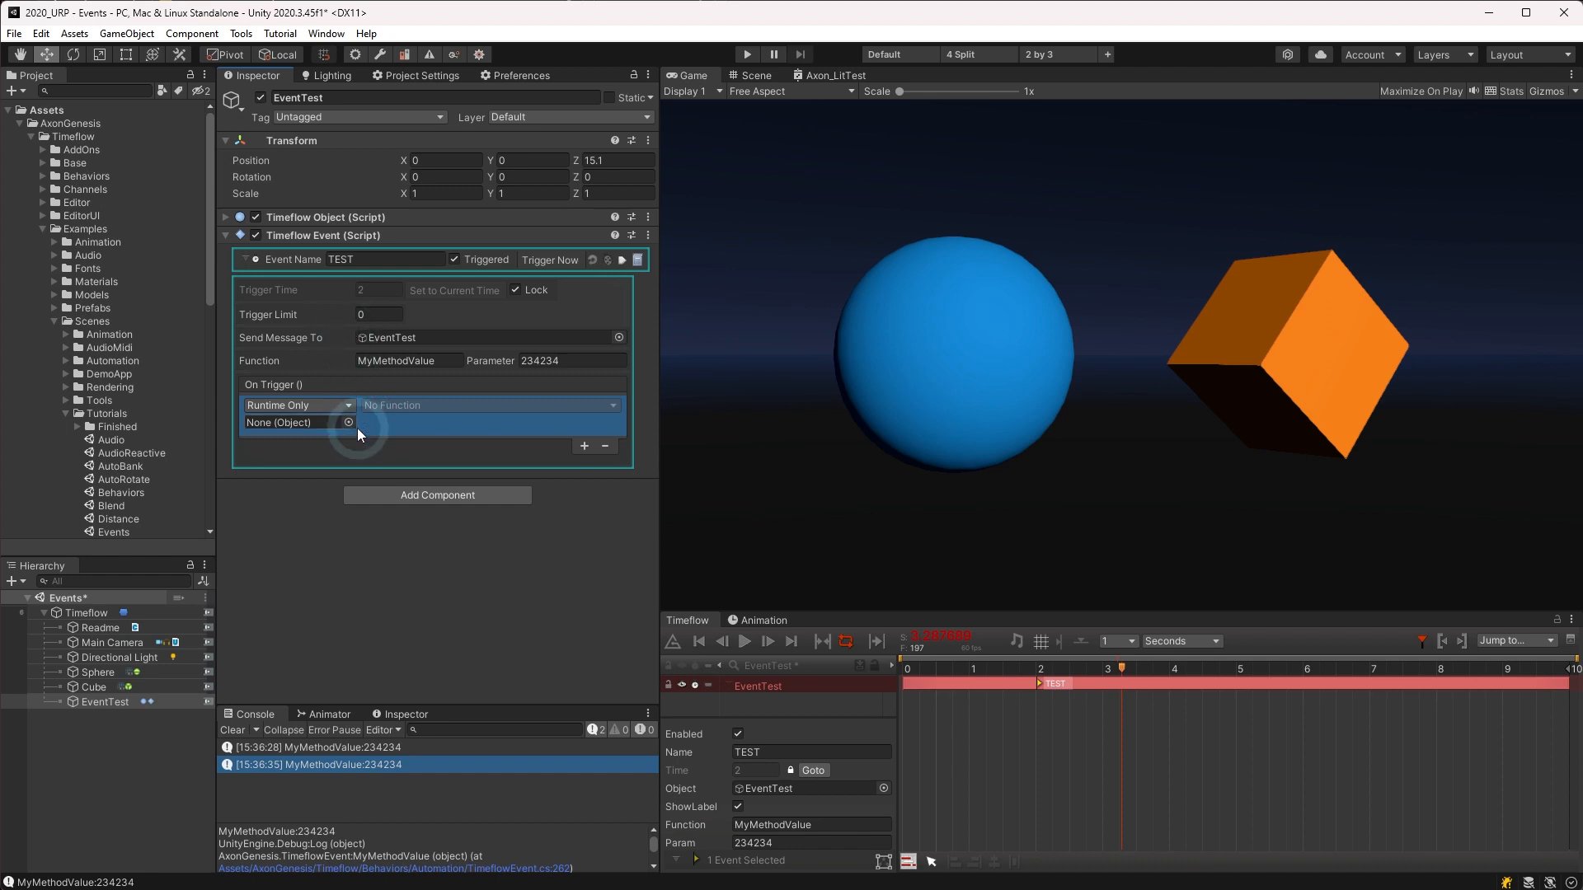
click(334, 407)
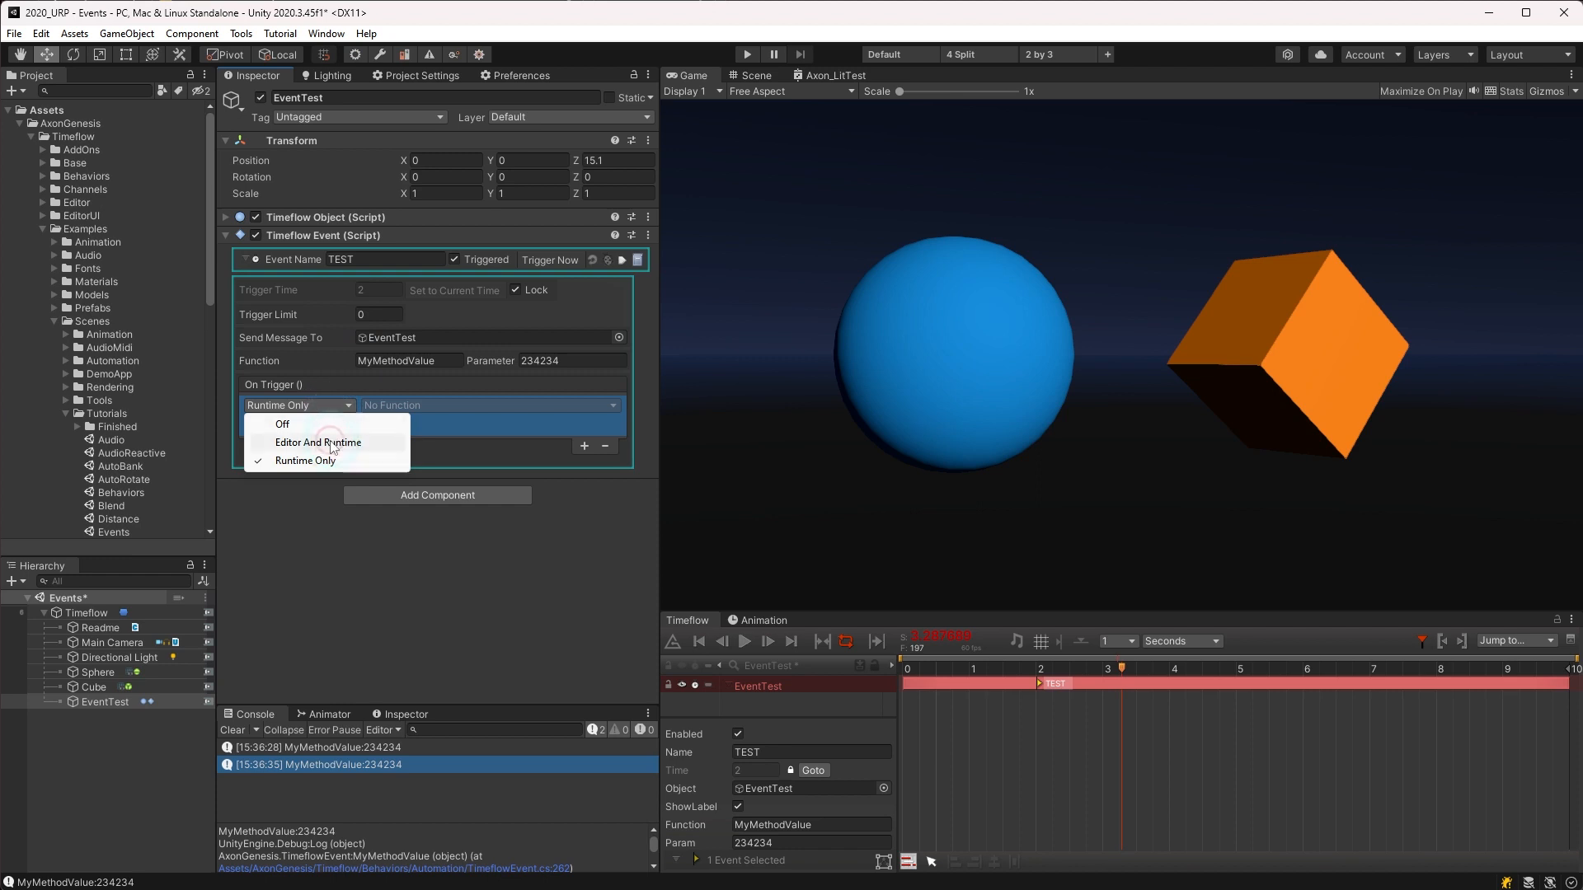
click(331, 443)
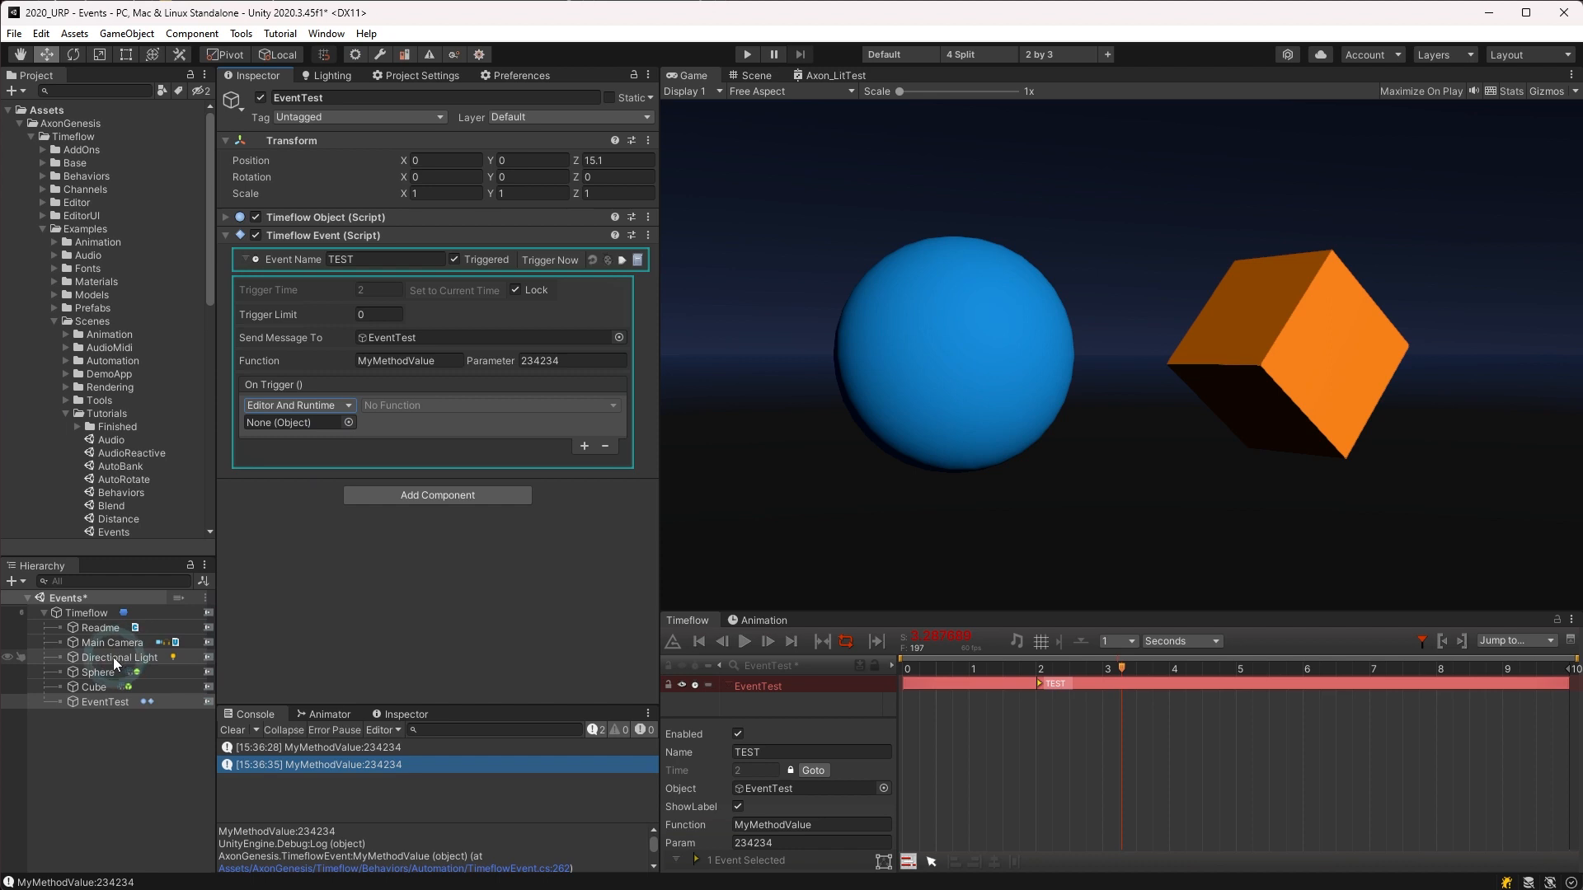
drag(112, 656, 310, 424)
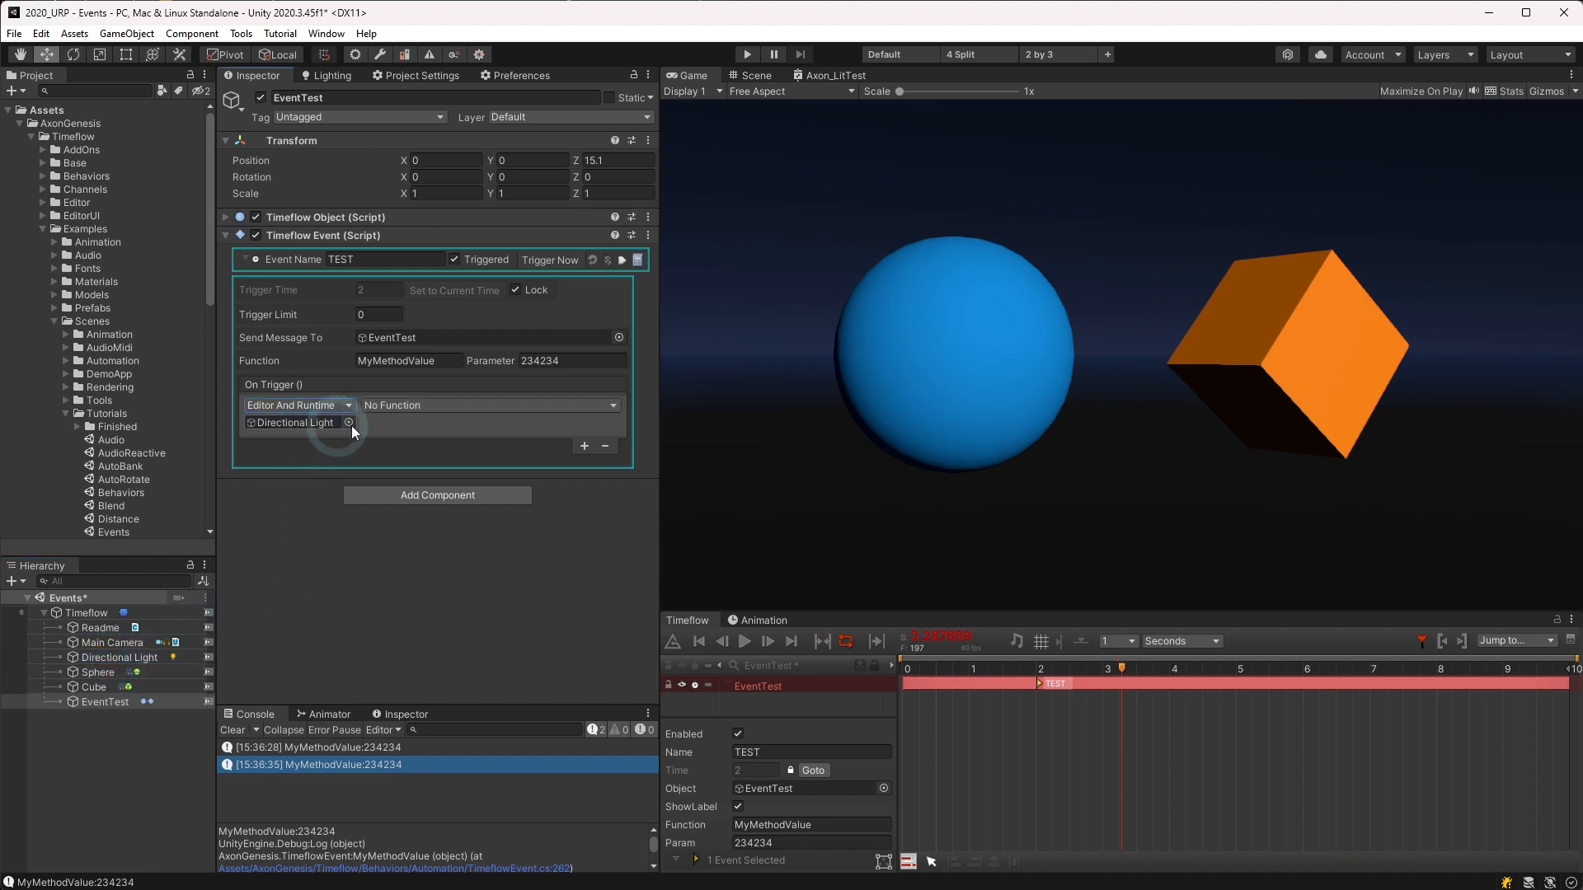
Make the TEST event's On Trigger entry set the Directional Light's intensity to 0.2.
click(429, 406)
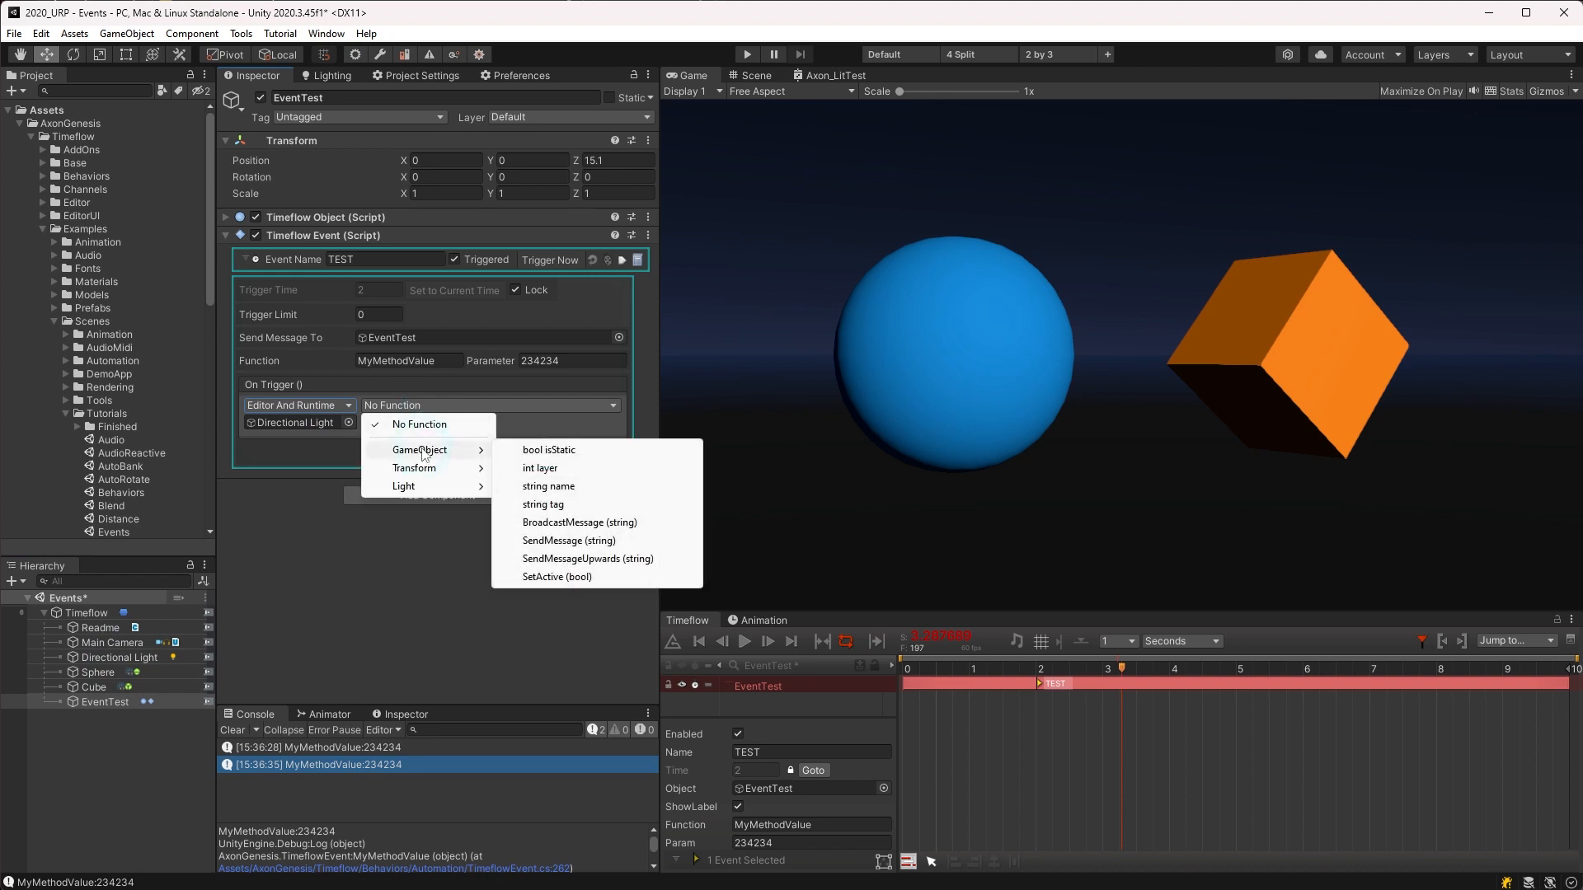
mouse_move(424, 468)
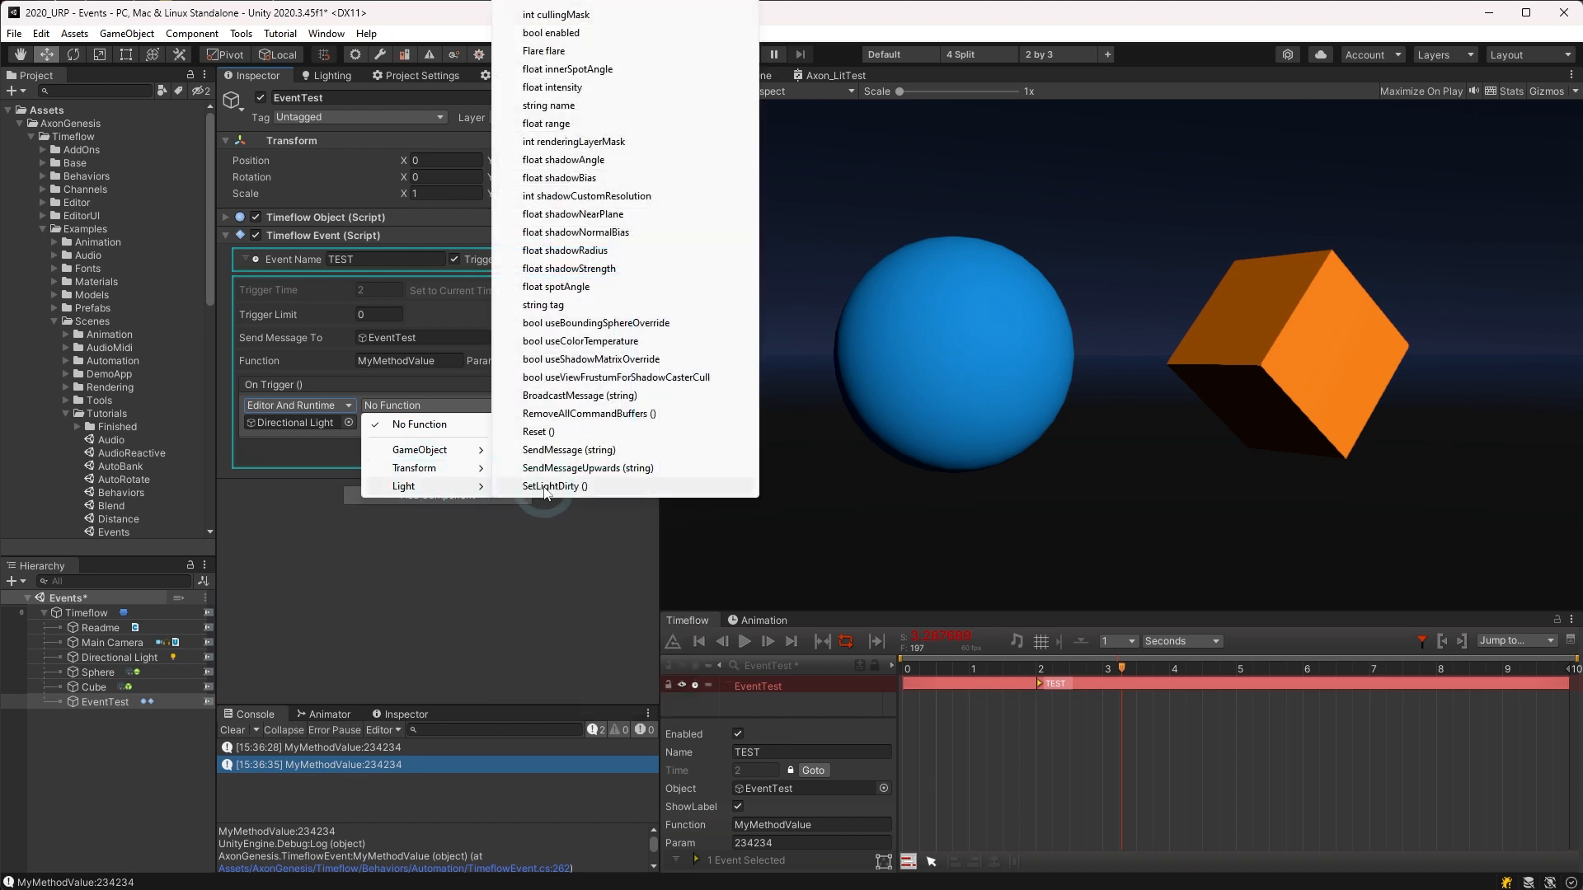
click(576, 89)
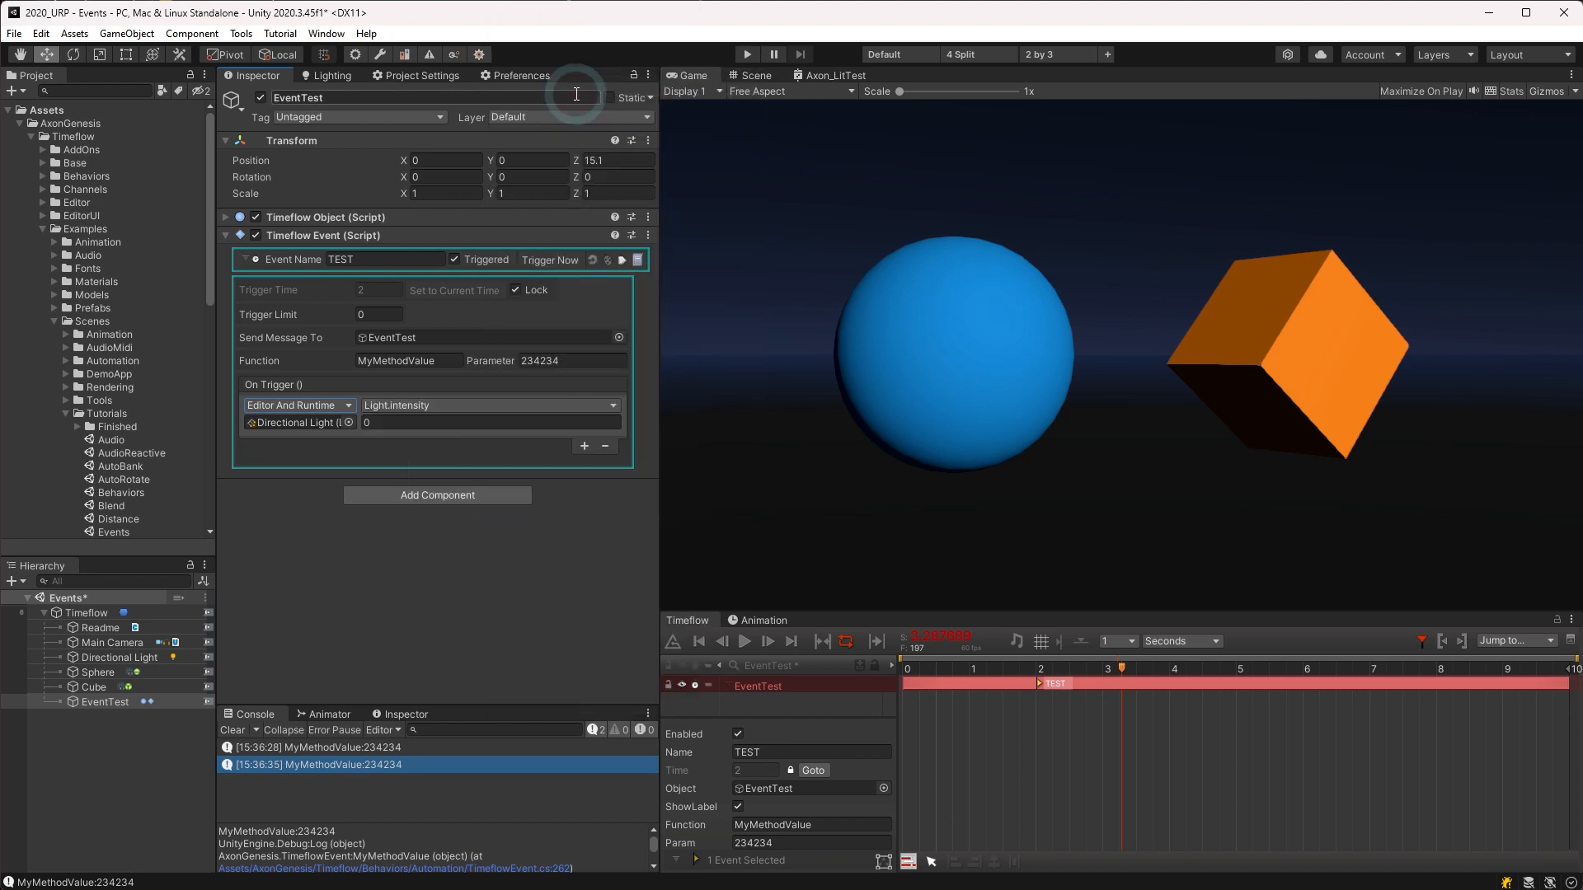
click(425, 423)
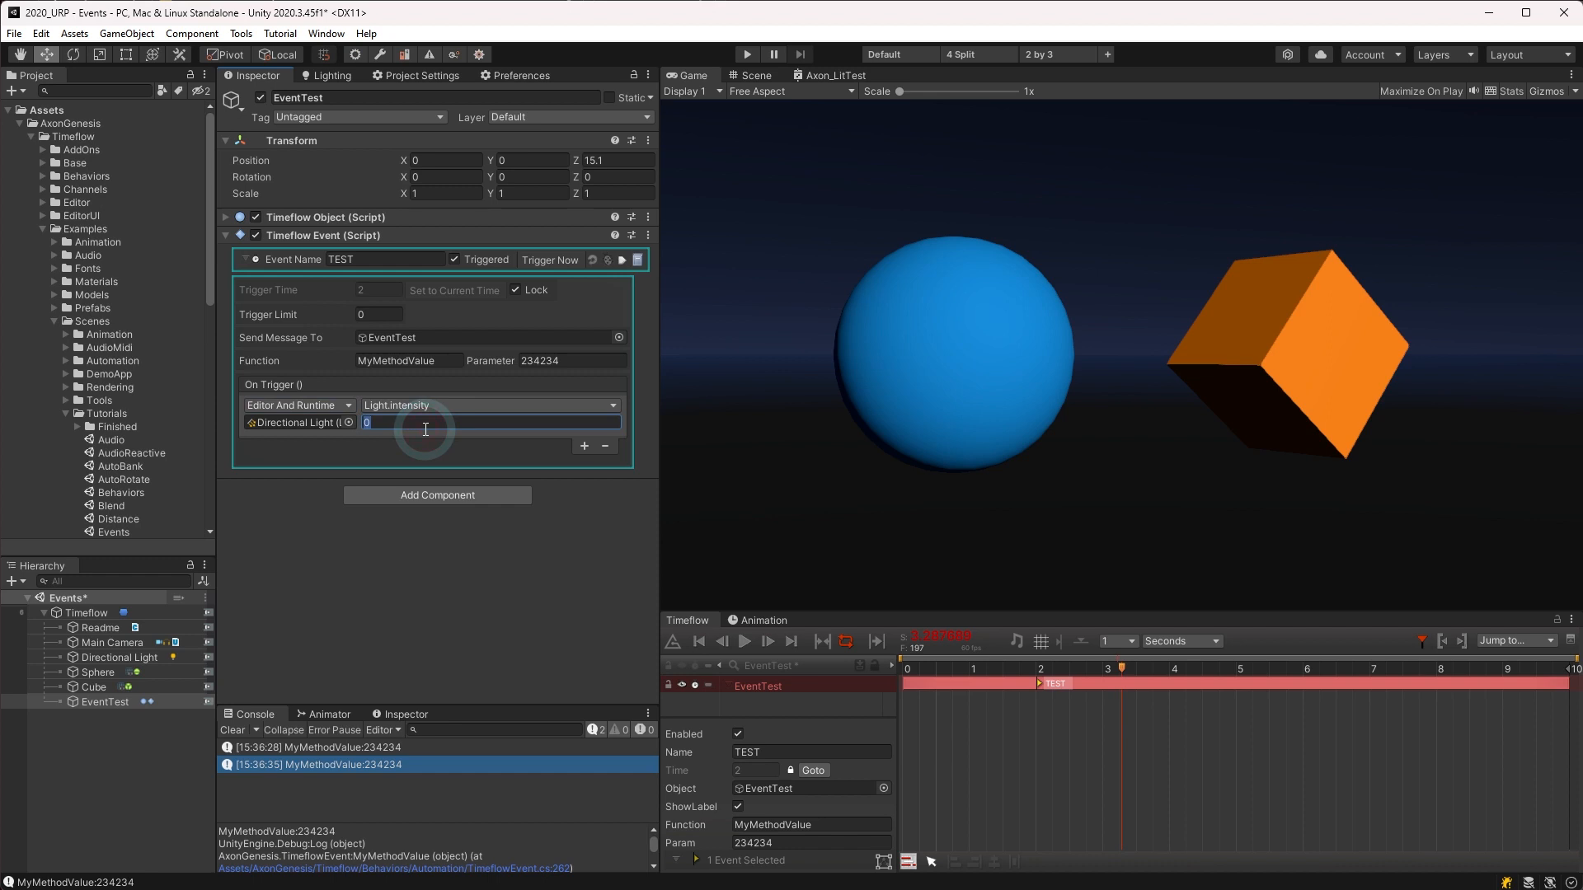
text(.2)
Play the timeline twice from about 1 second past the TEST event to check the light dimming.
click(986, 666)
key(space)
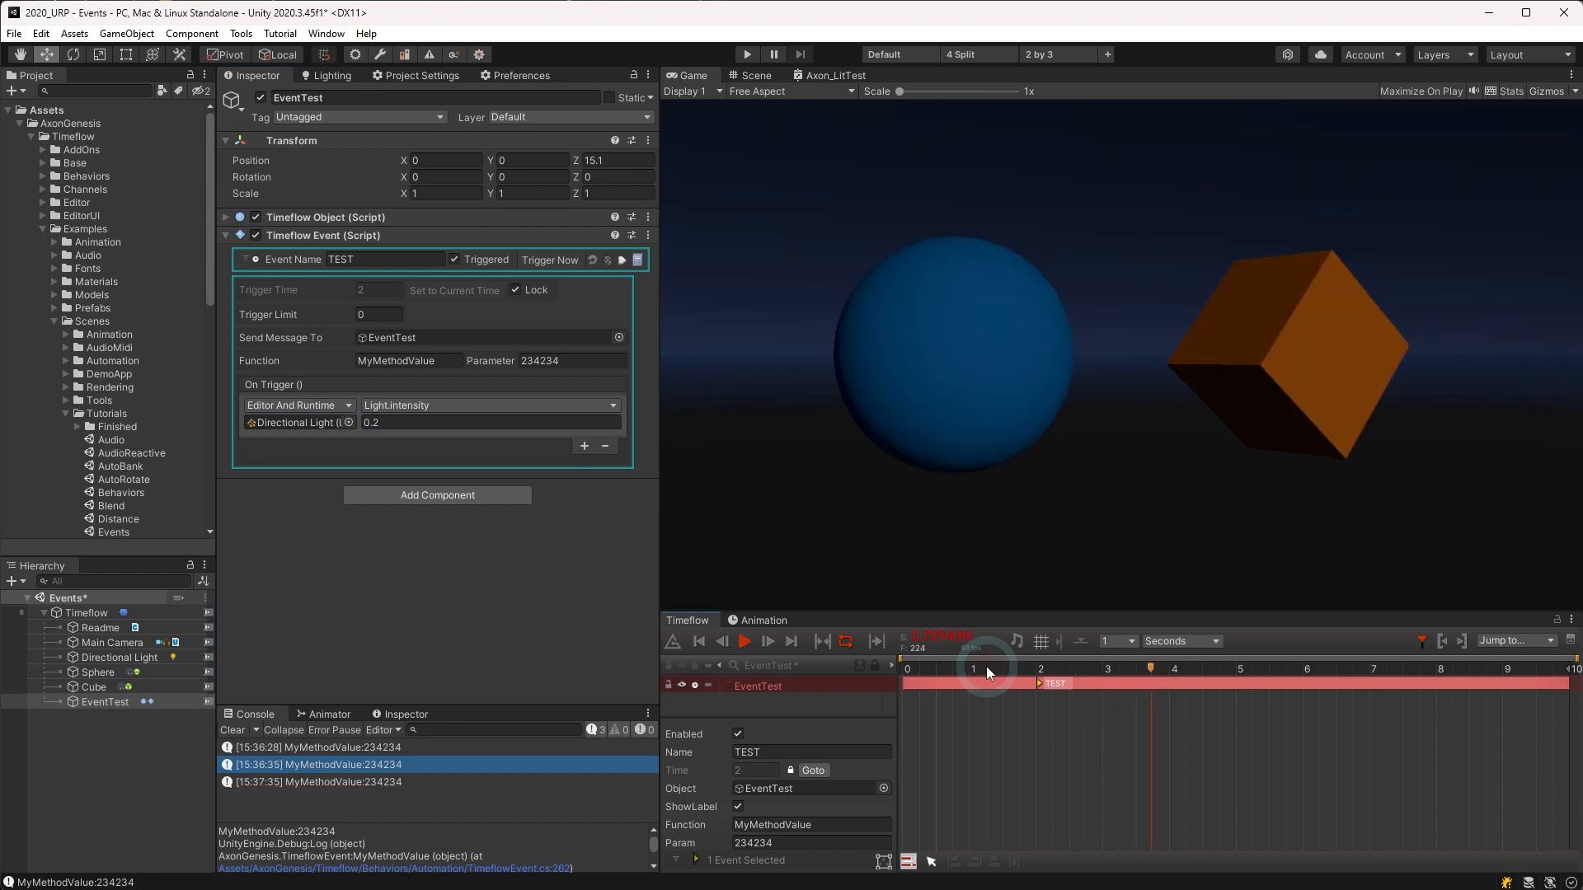
key(space)
click(986, 667)
key(space)
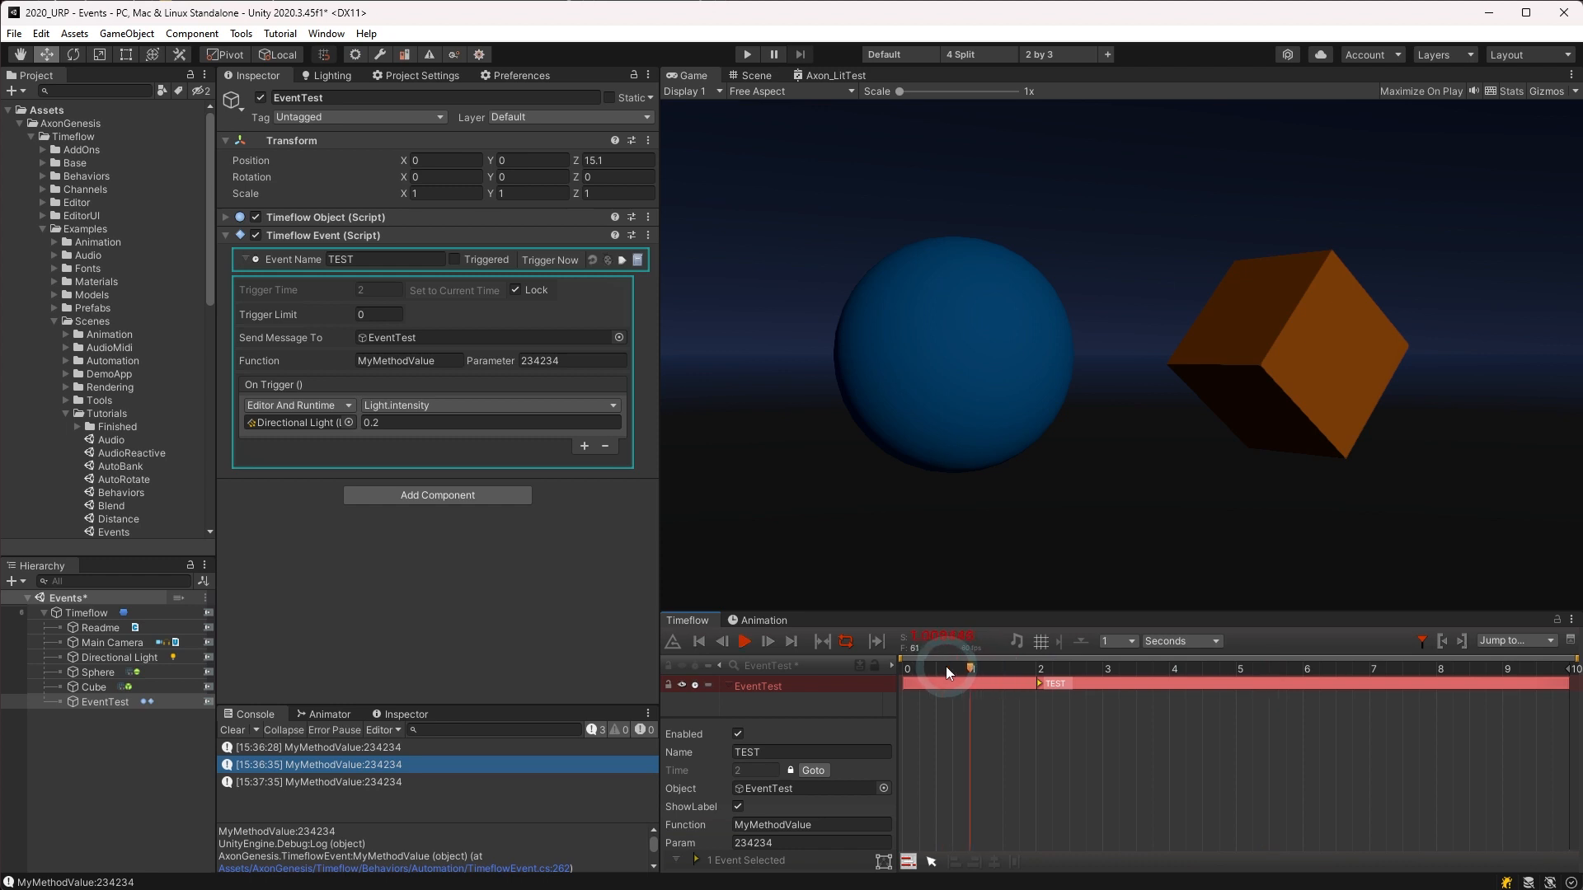
key(space)
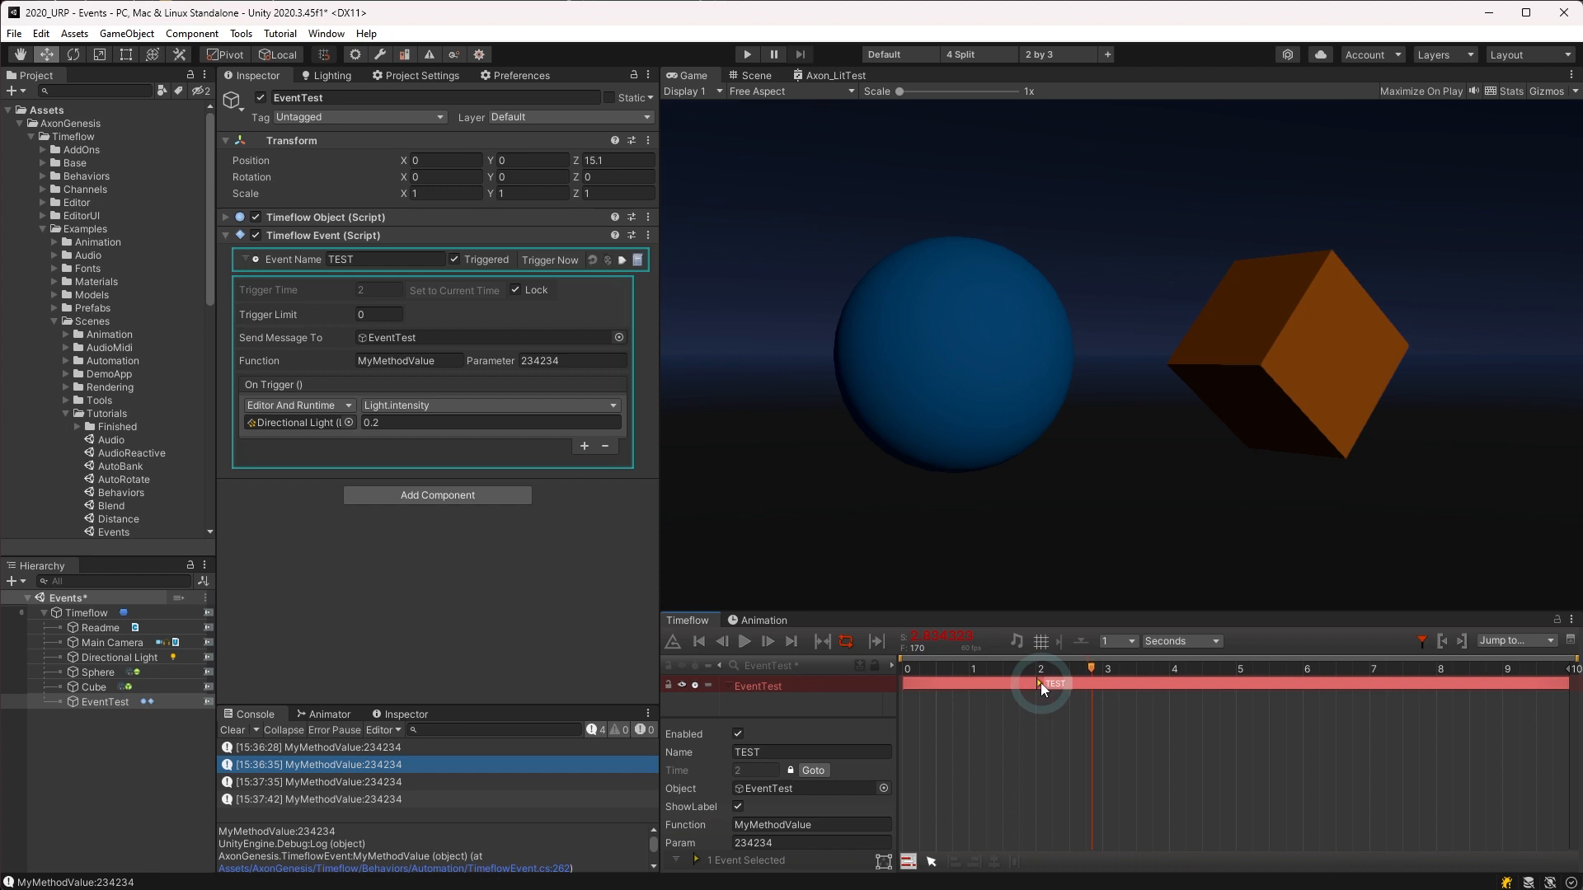
Copy the TEST event and paste the duplicate at the start of the timeline.
key(ctrl+c)
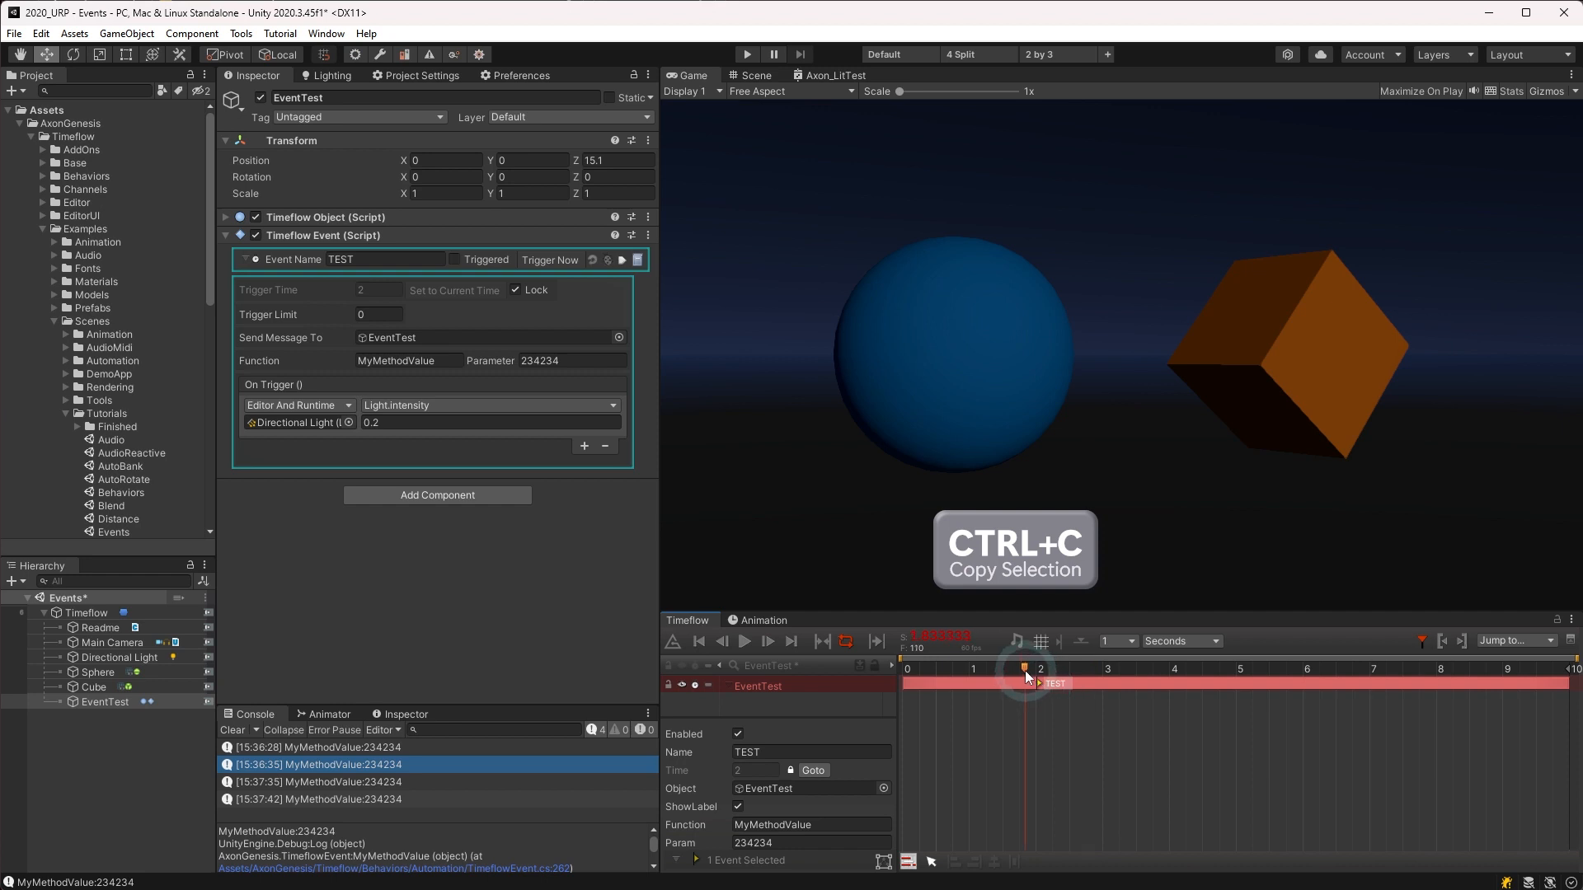
click(921, 669)
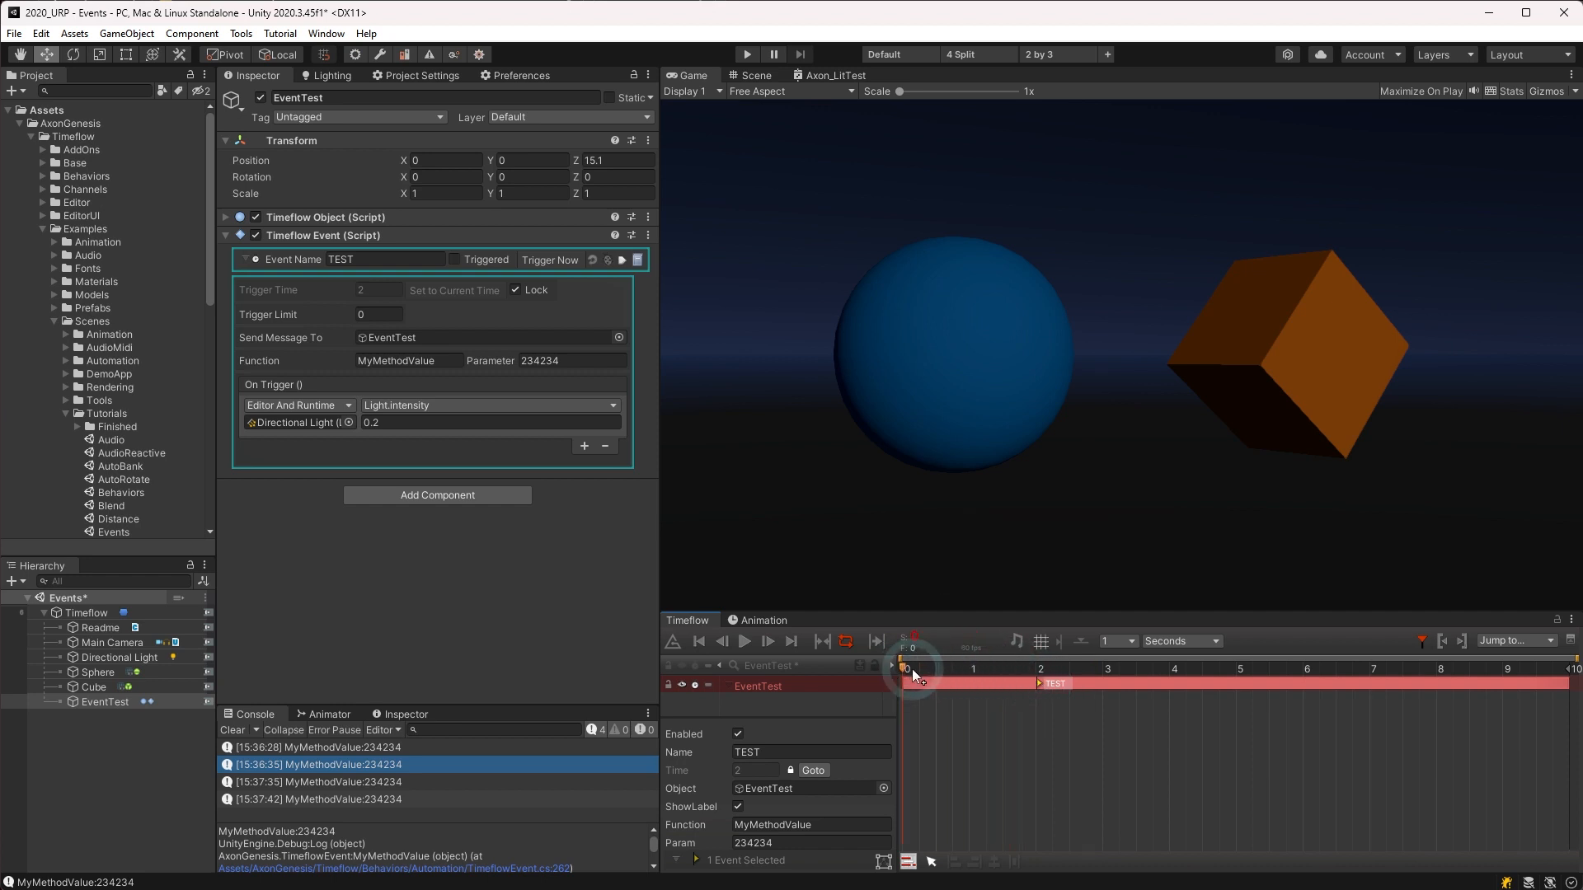
key(ctrl+v)
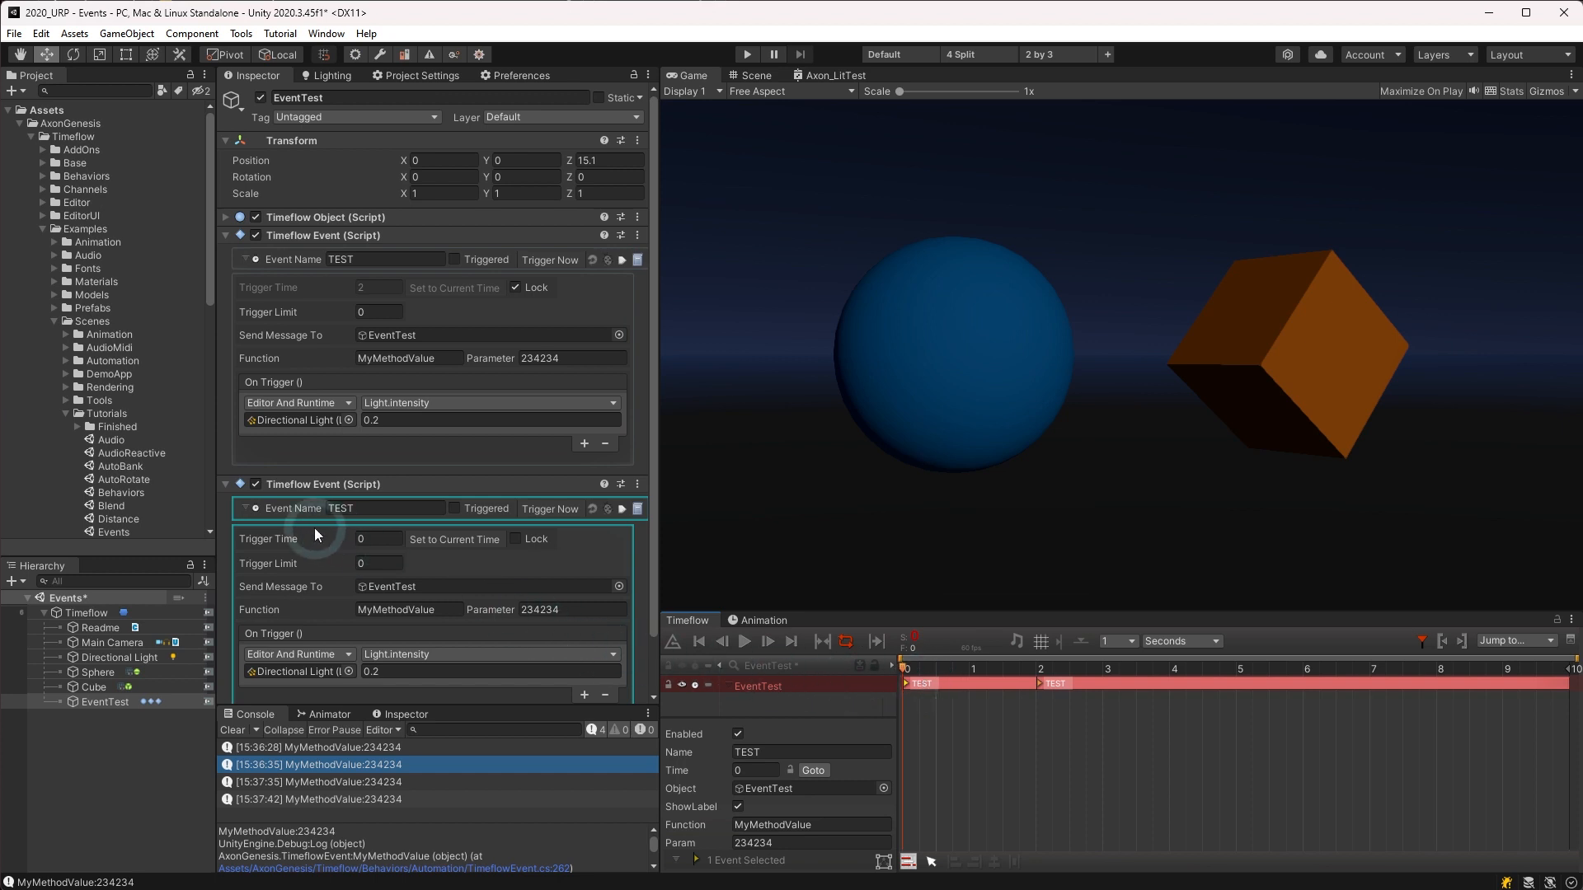
Set the duplicate event's Directional Light intensity to 1 and trigger that event immediately.
scroll(315, 529, down, 3)
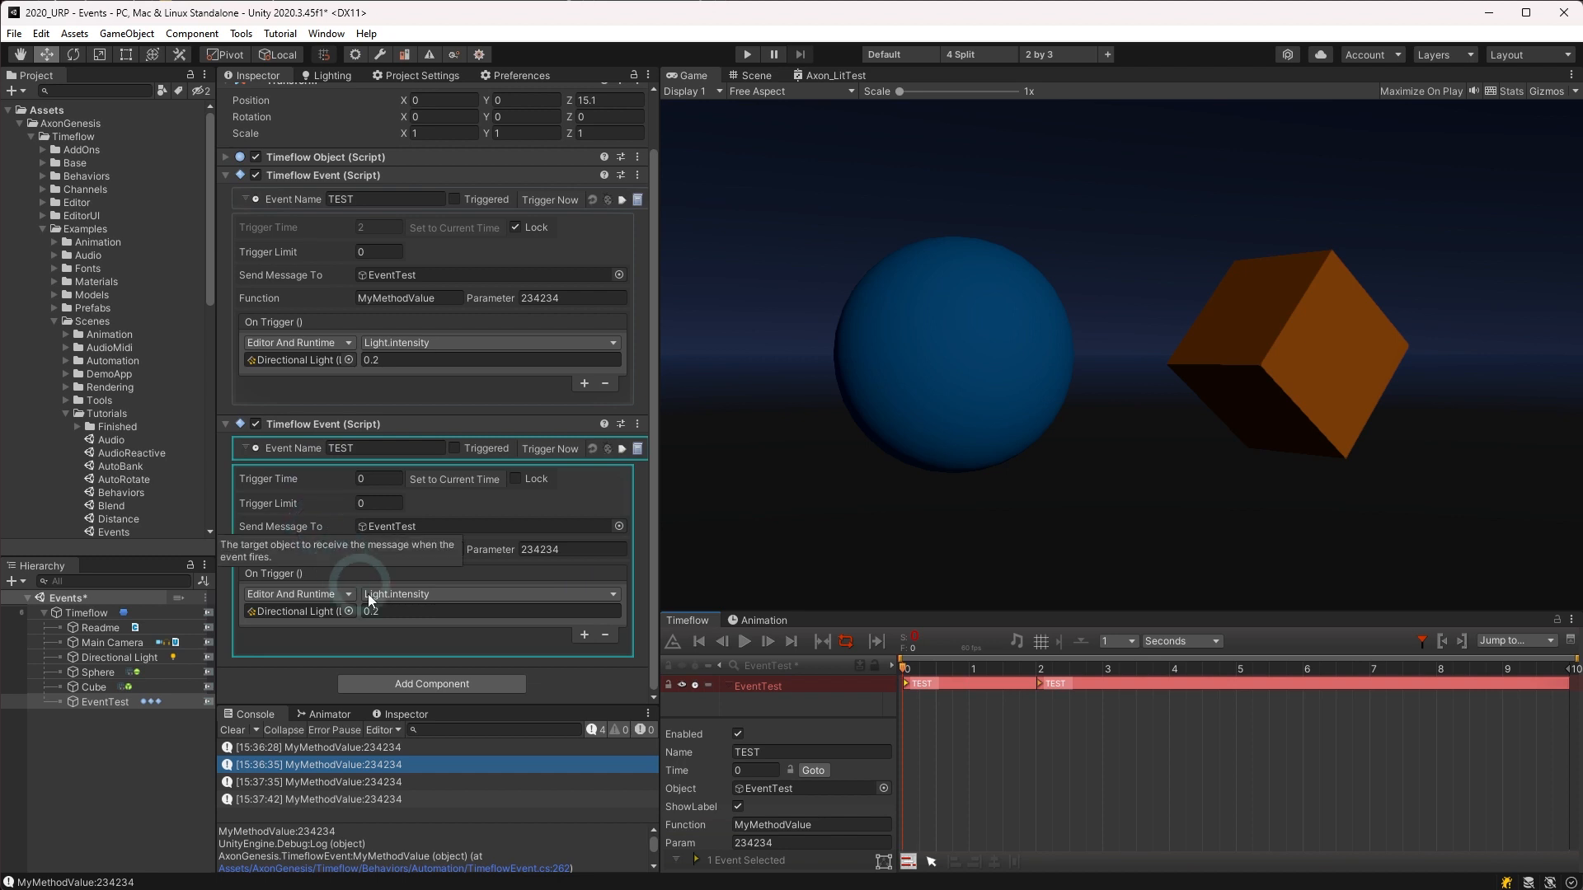
click(397, 612)
text(1)
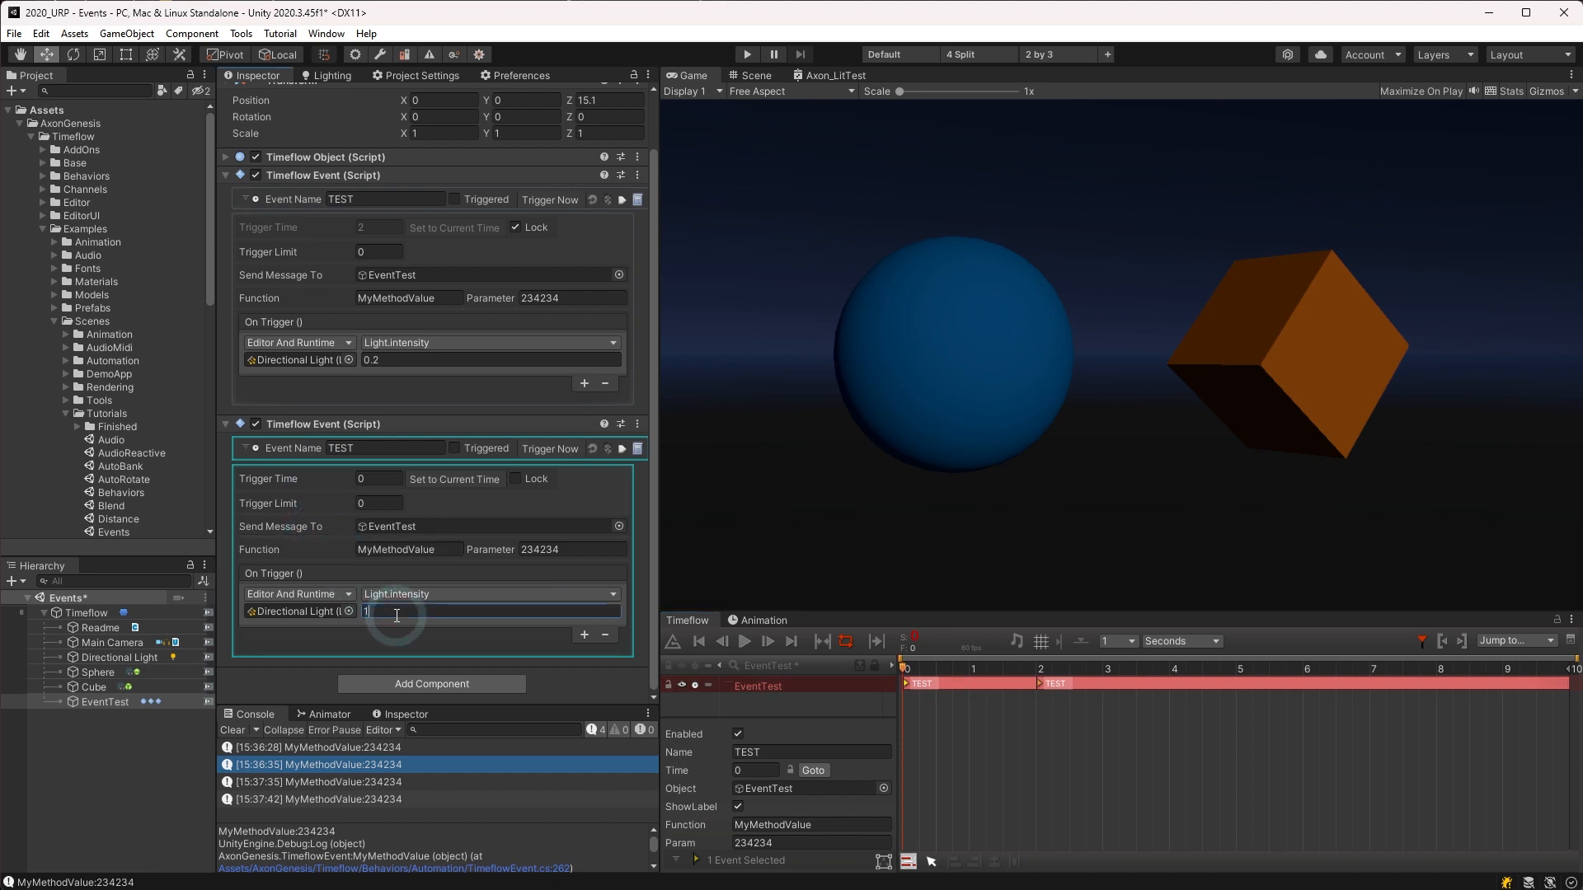
click(543, 449)
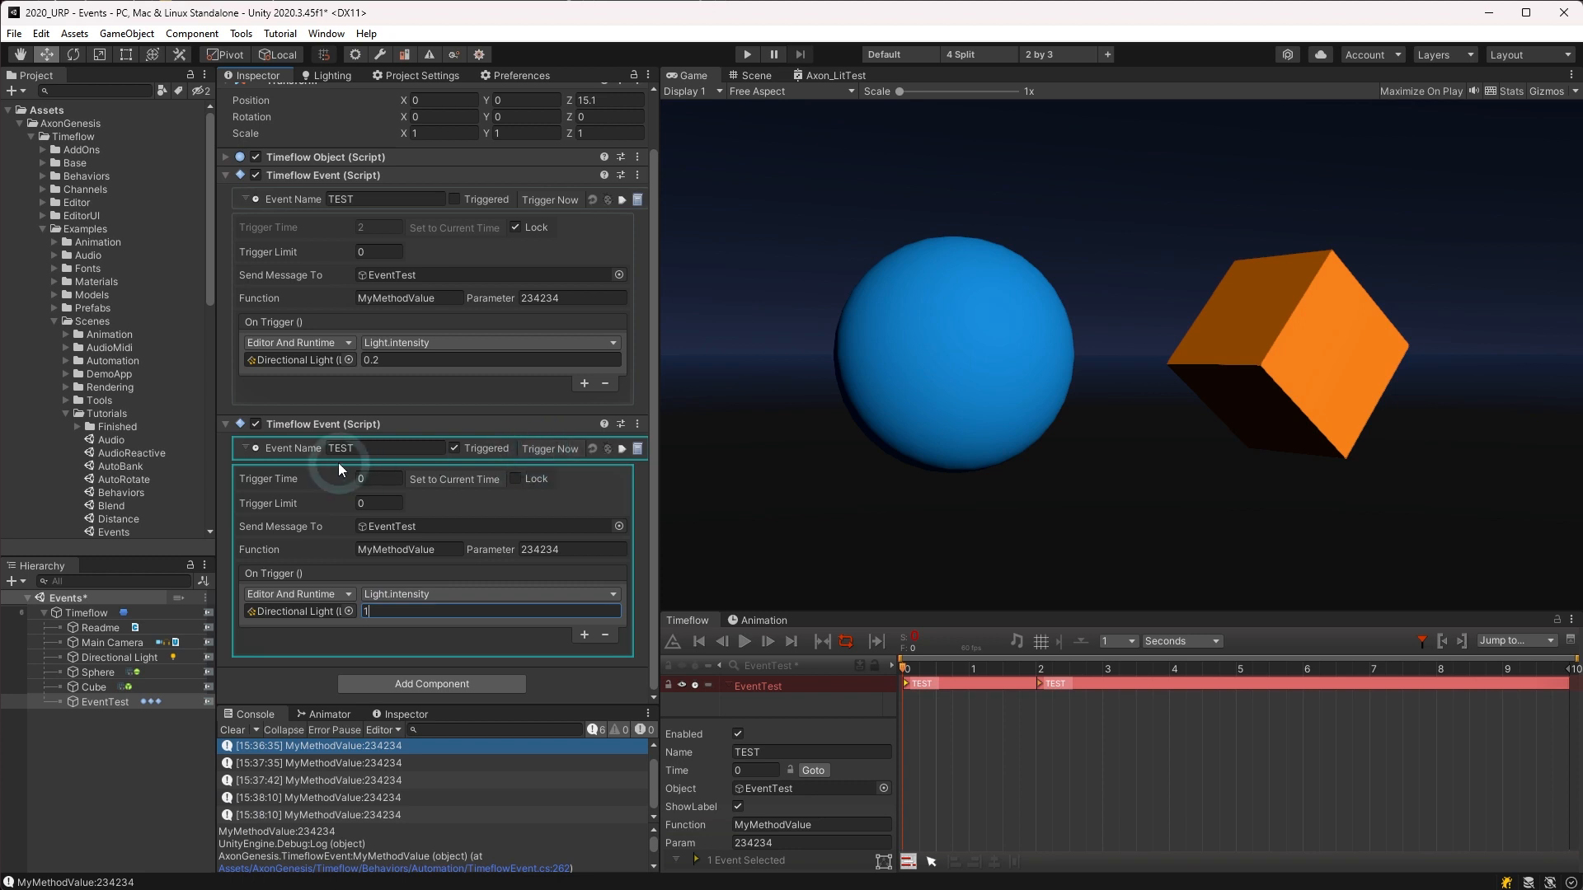
Rename the event at 0 seconds to Light On and the one at 2 seconds to Light Off, ordering the Light On component first.
click(367, 449)
text(Light On)
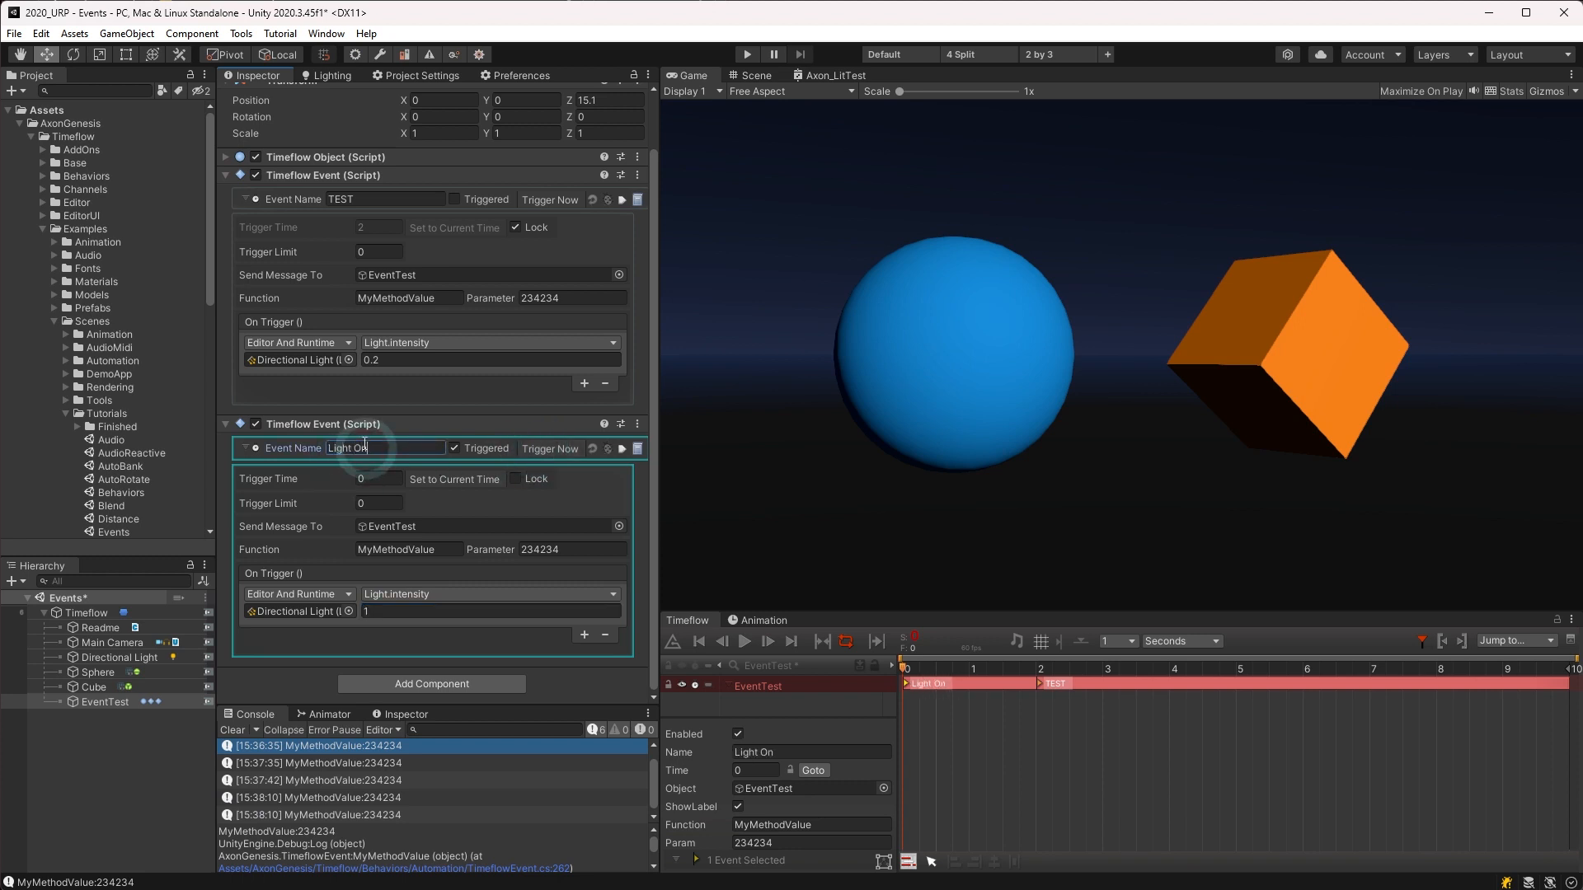
click(379, 199)
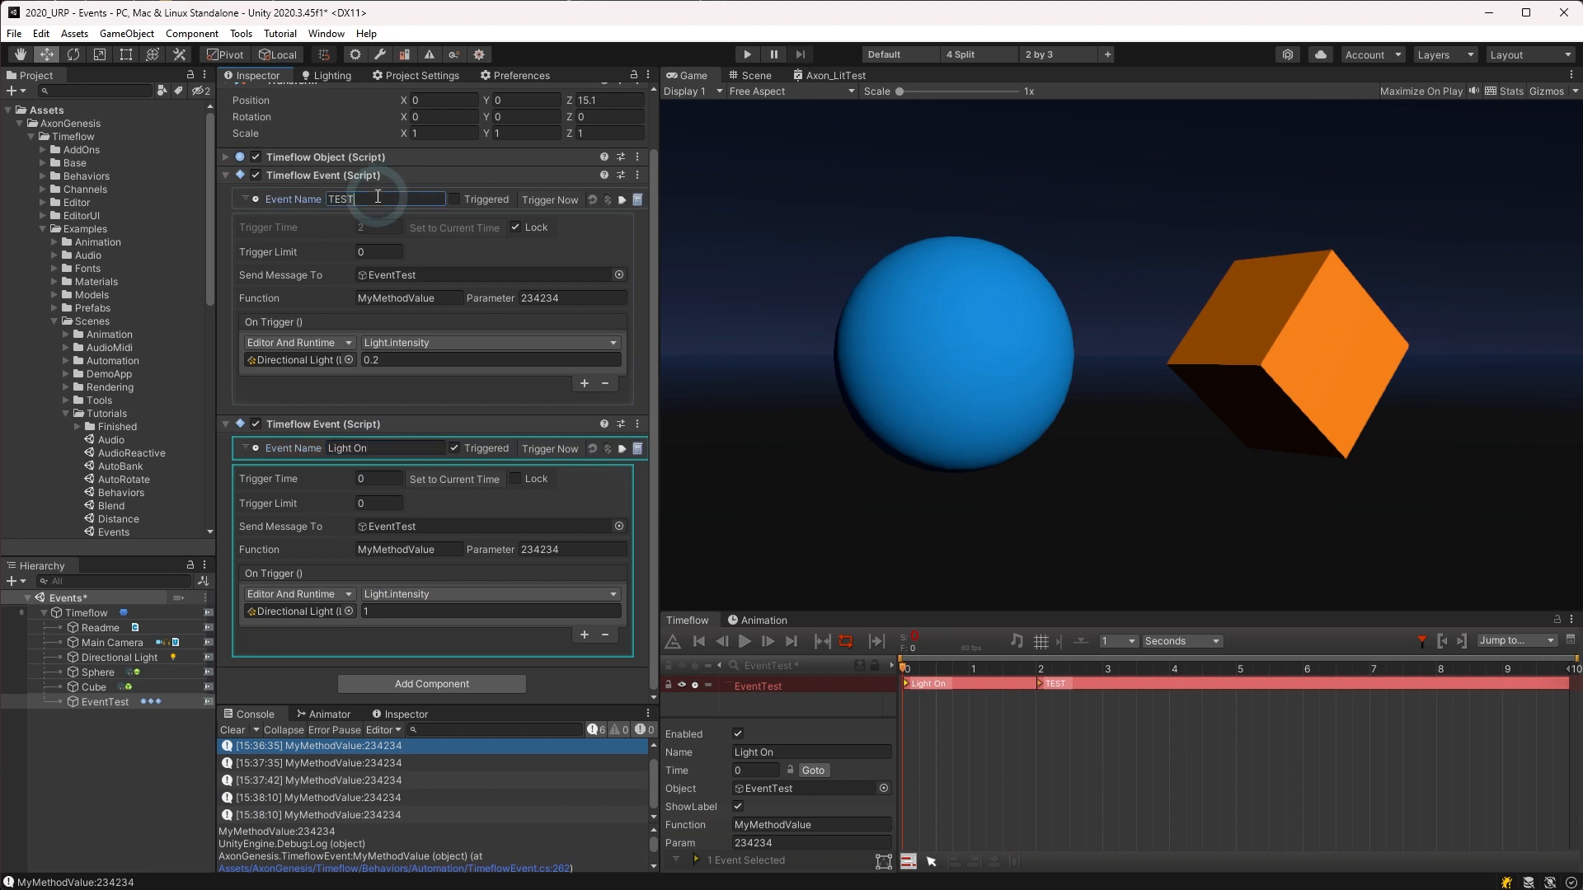
text(Light Off)
right_click(284, 424)
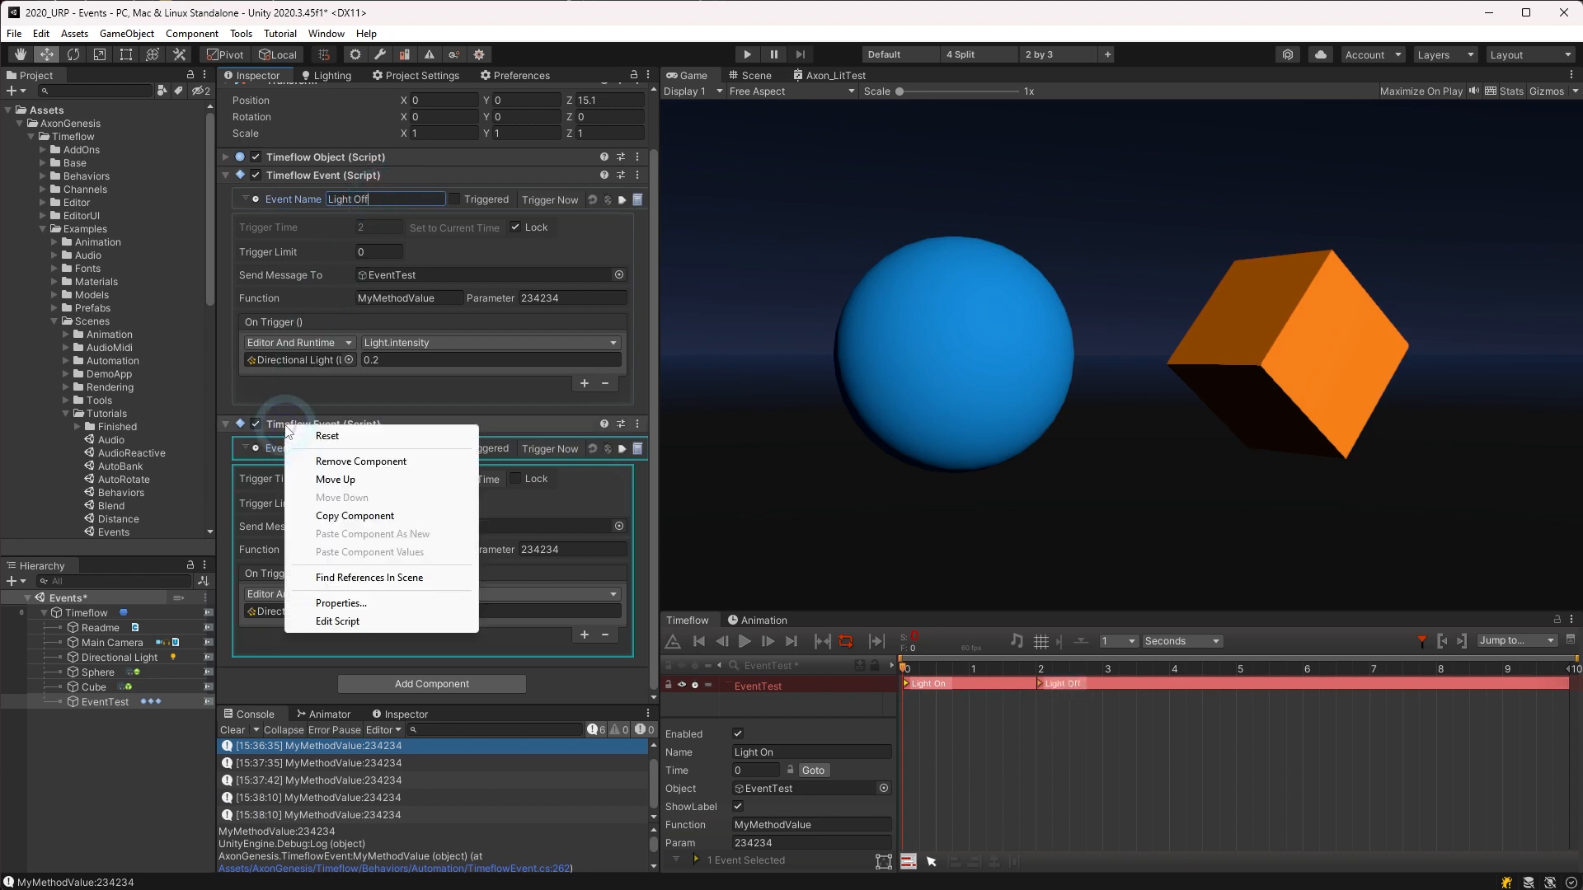
click(341, 479)
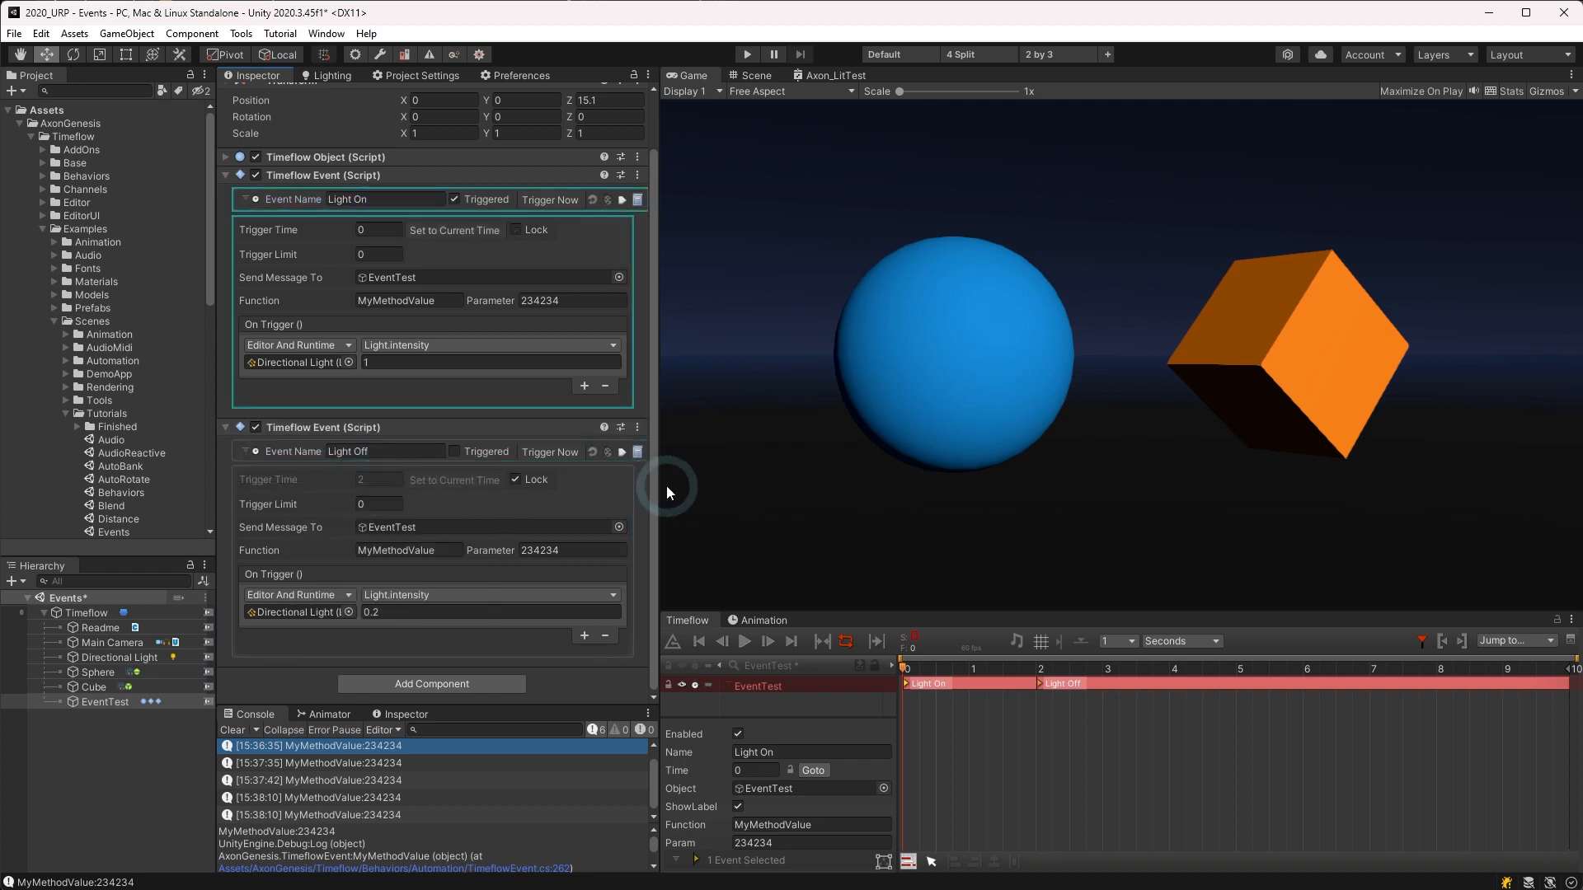
Play the timeline through the Light On and Light Off events, rewinding to the start once to check the light switching.
click(745, 642)
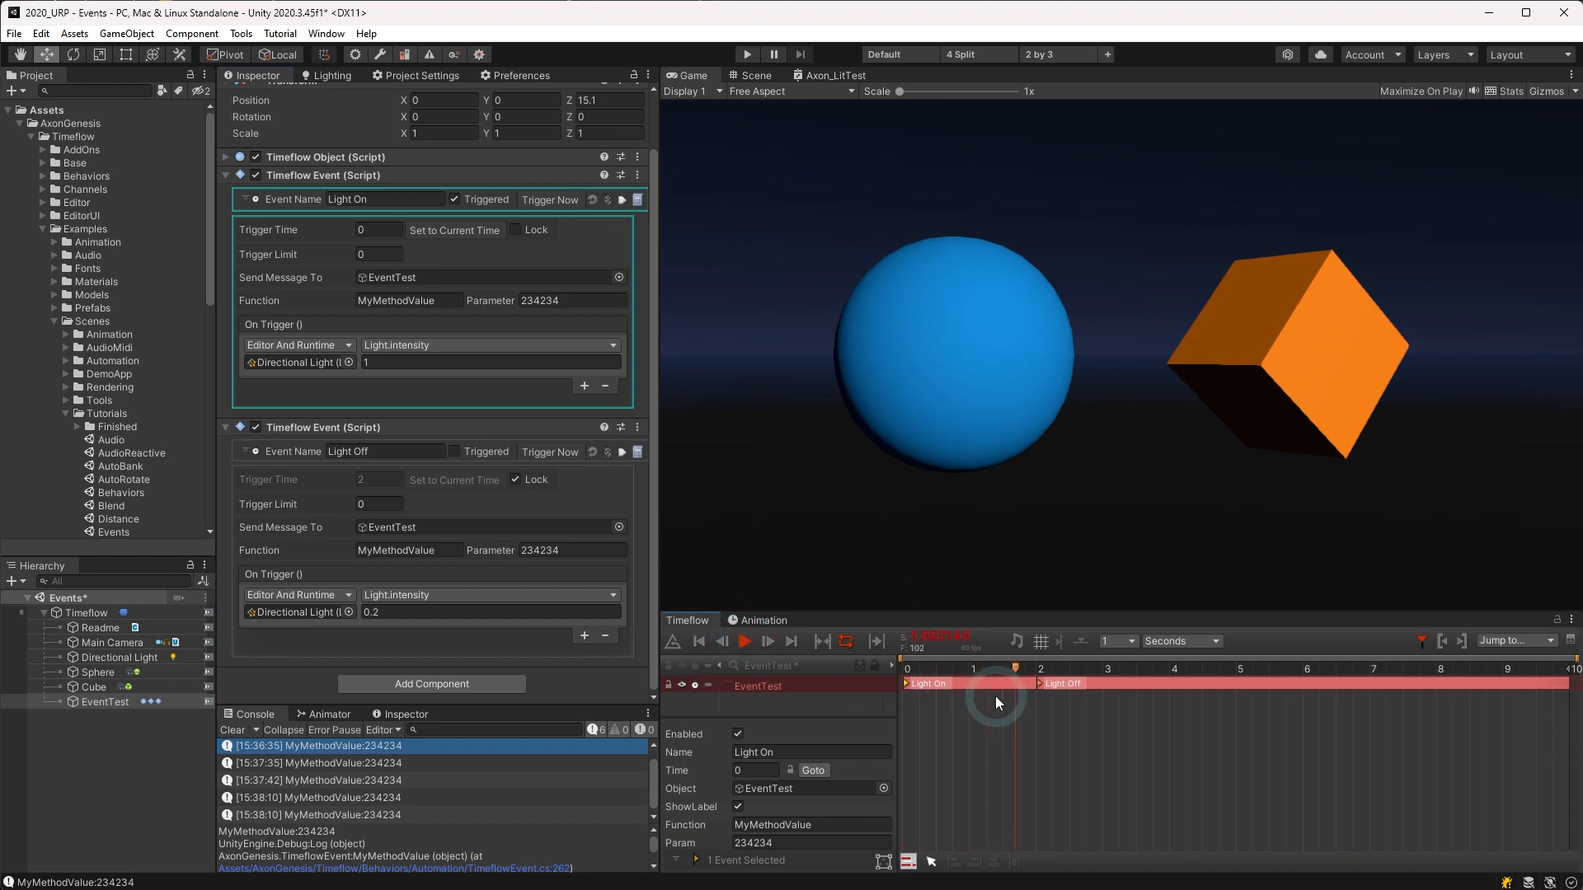
drag(1017, 669, 847, 662)
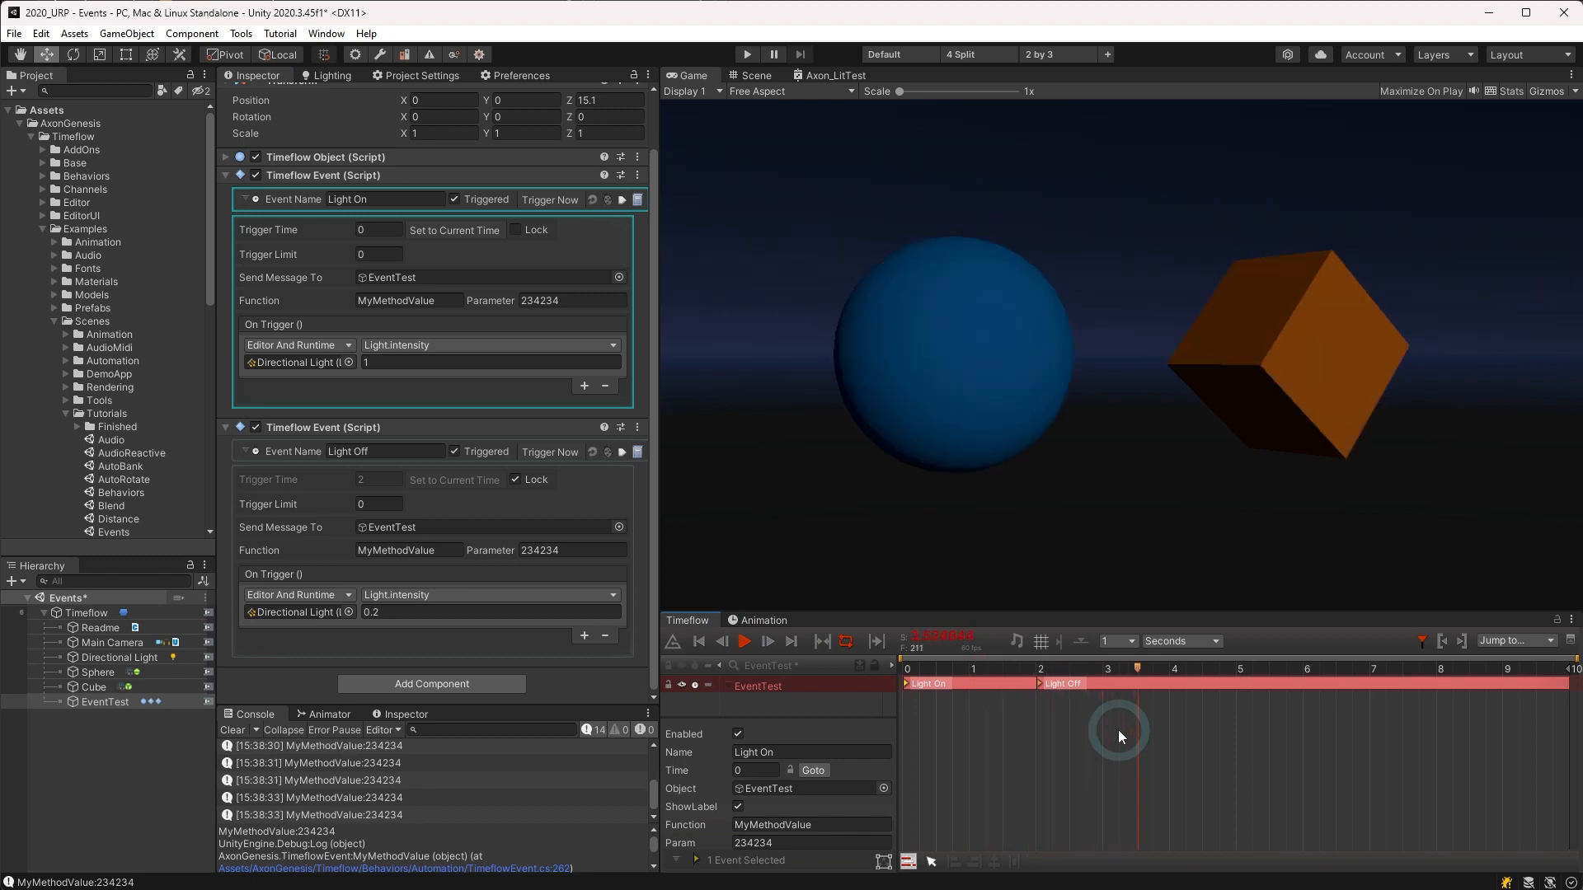
key(space)
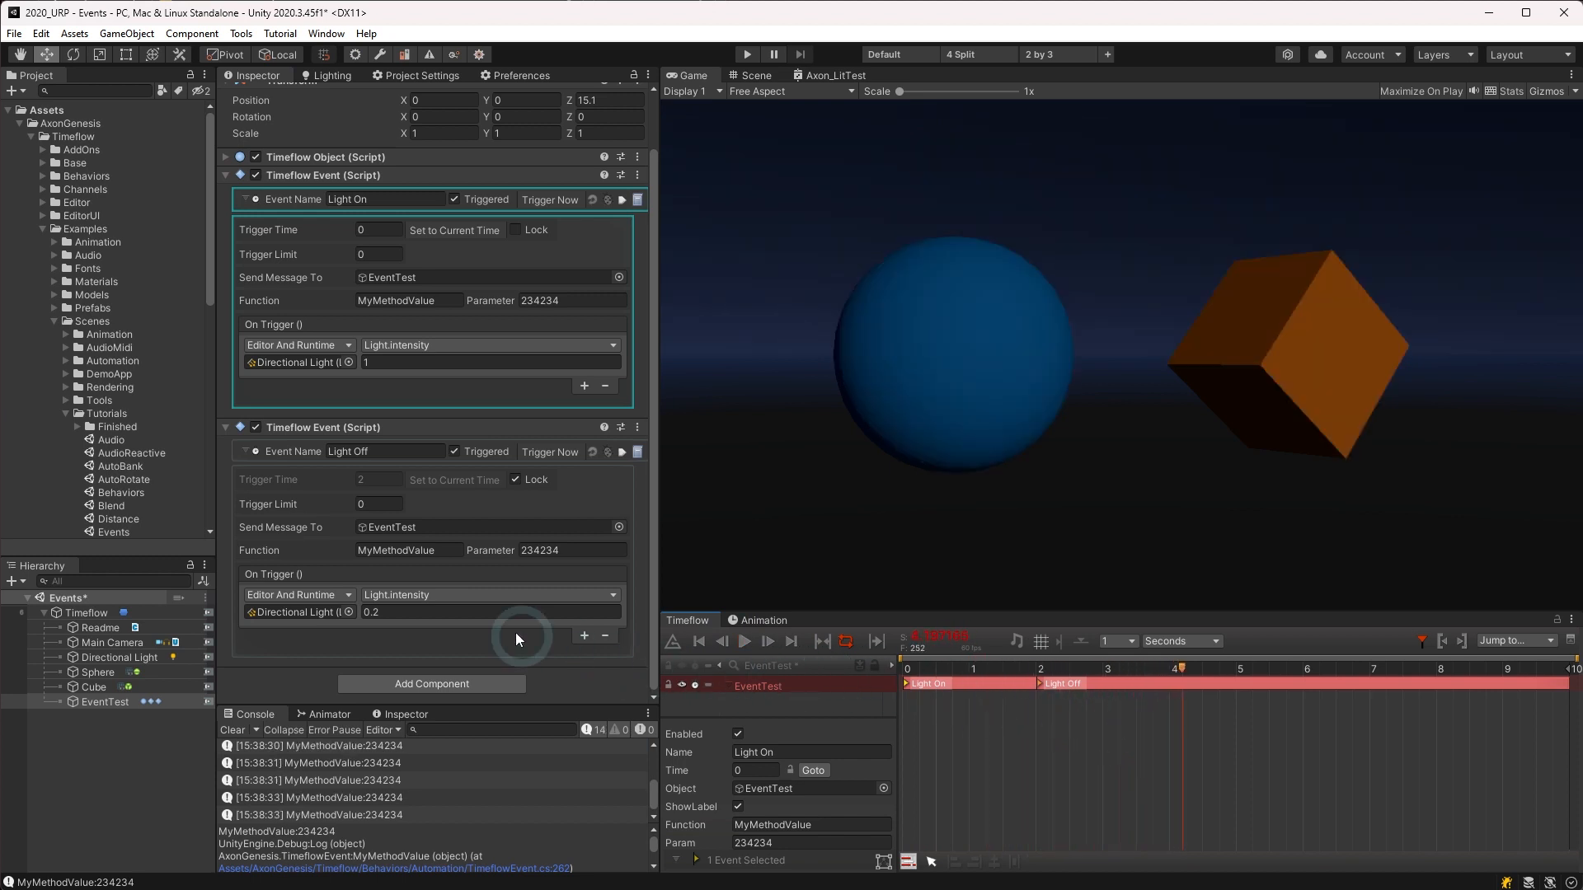
click(401, 594)
mouse_move(414, 678)
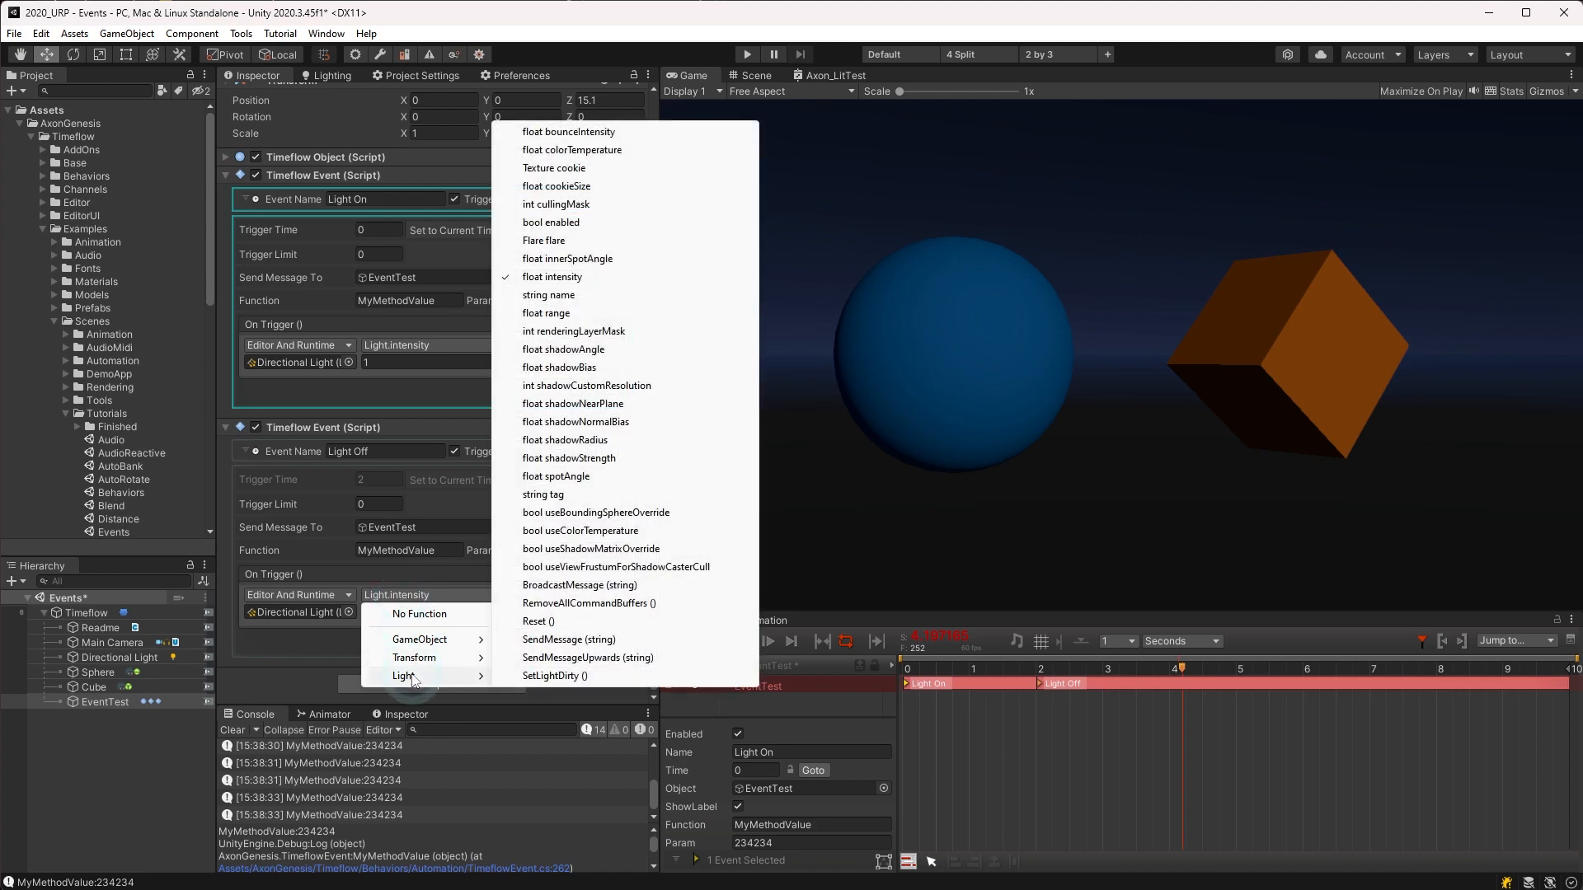
click(408, 675)
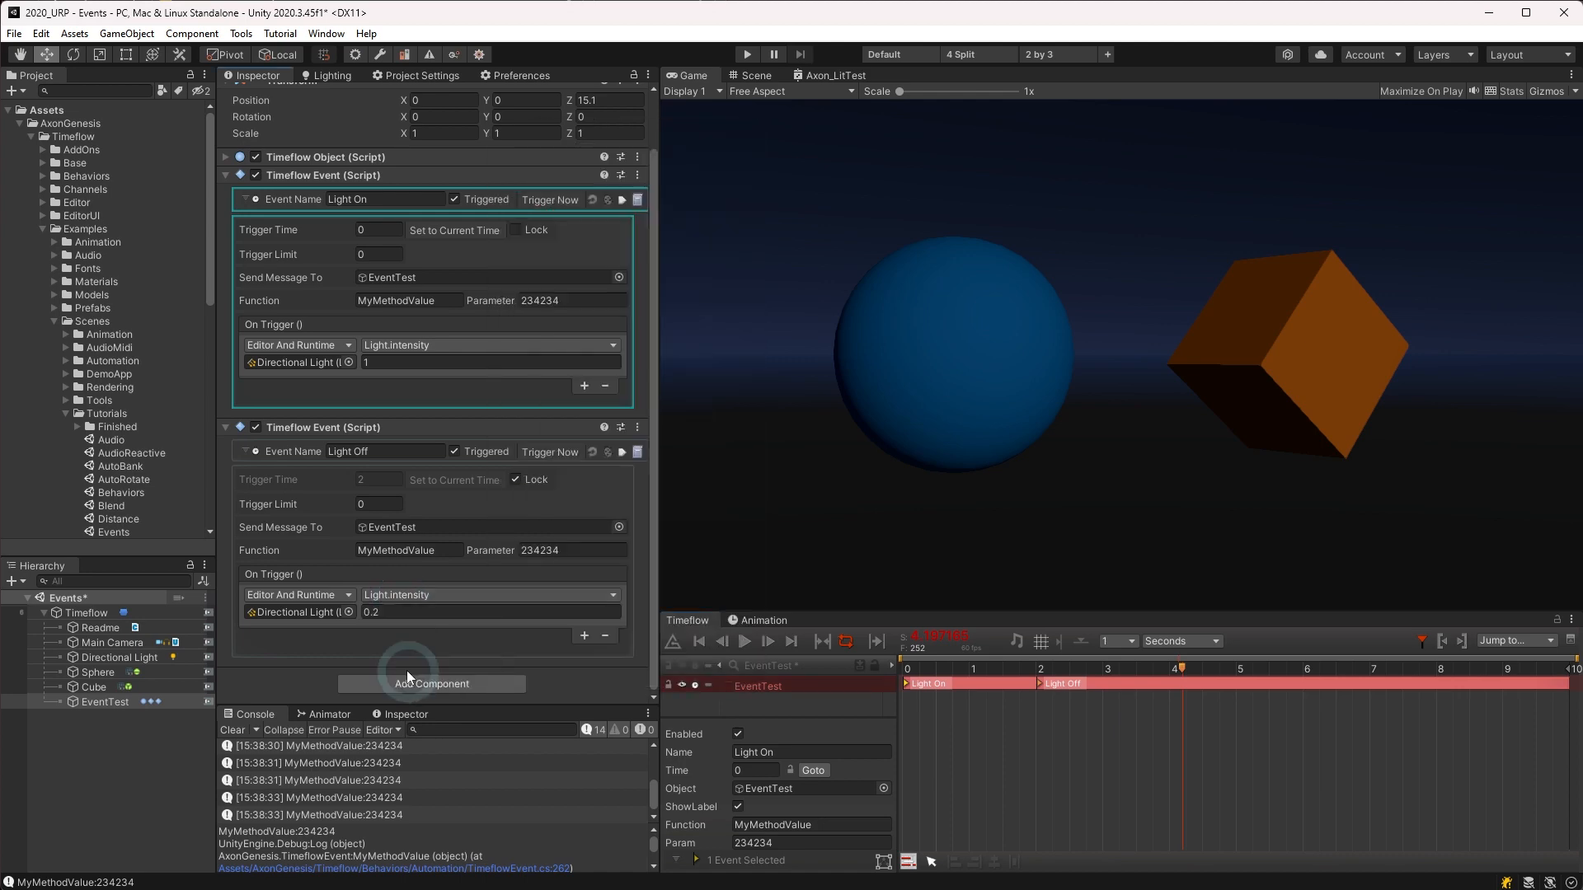